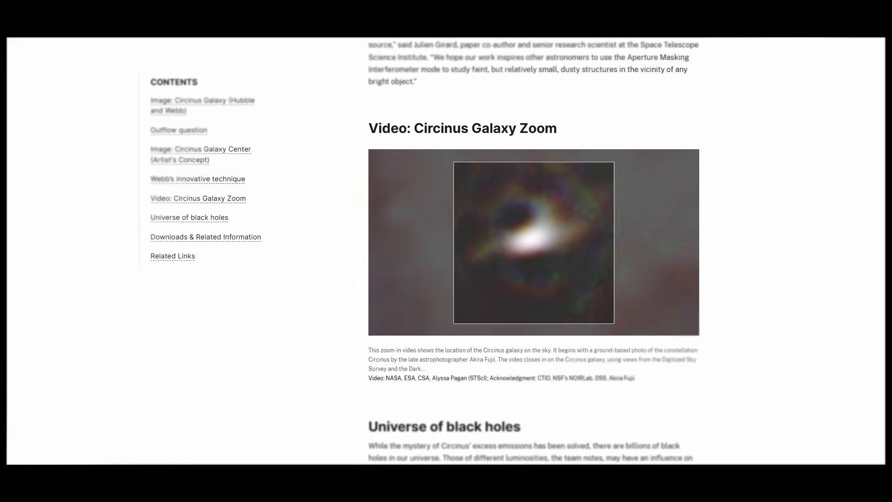
scroll(534, 251, down, 10)
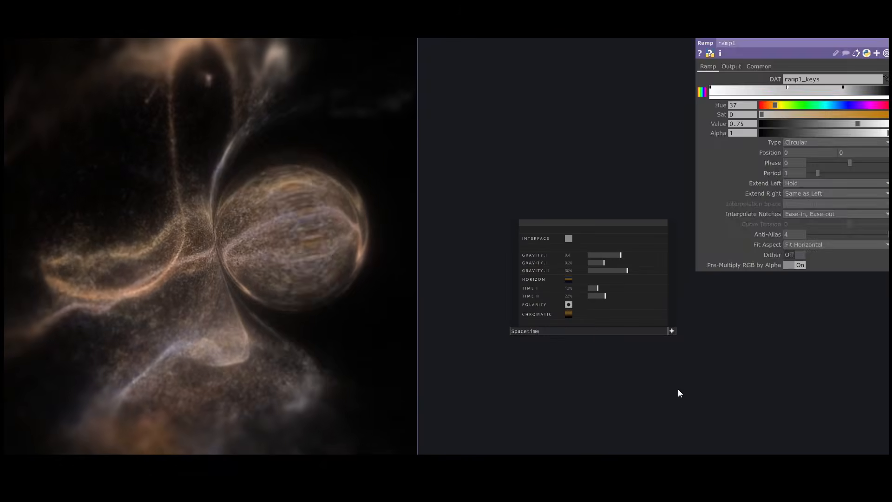
Hide the ramp's parameters and adjust the Gravity sliders on the Spacetime control panel.
key(p)
scroll(691, 354, up, 4)
drag(602, 368, 653, 385)
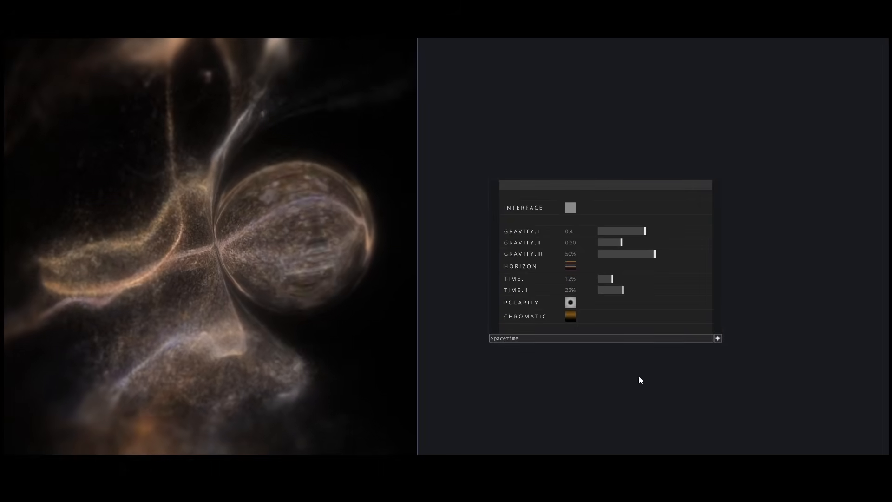
drag(642, 230, 639, 259)
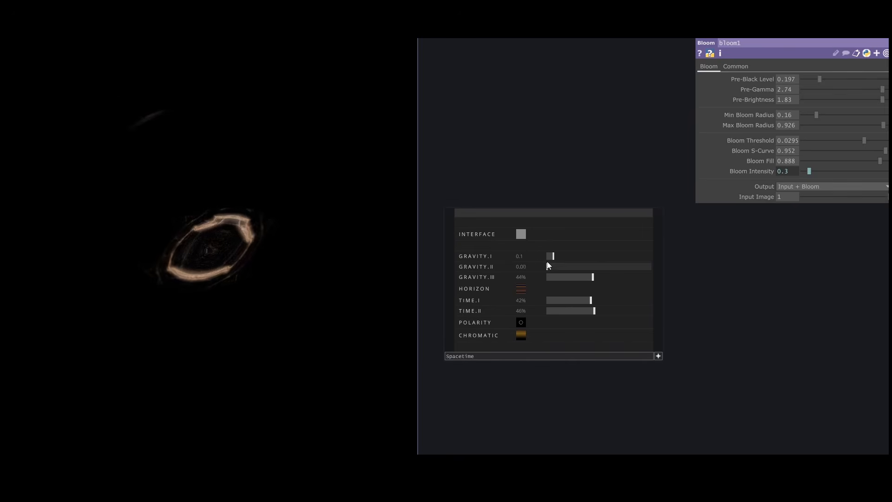
Set Gravity.I to 0.5, Gravity.II to 0.34, Gravity.III to 50% and Time.I to 55%, and adjust the bloom's Pre-Black Level.
drag(561, 257, 621, 261)
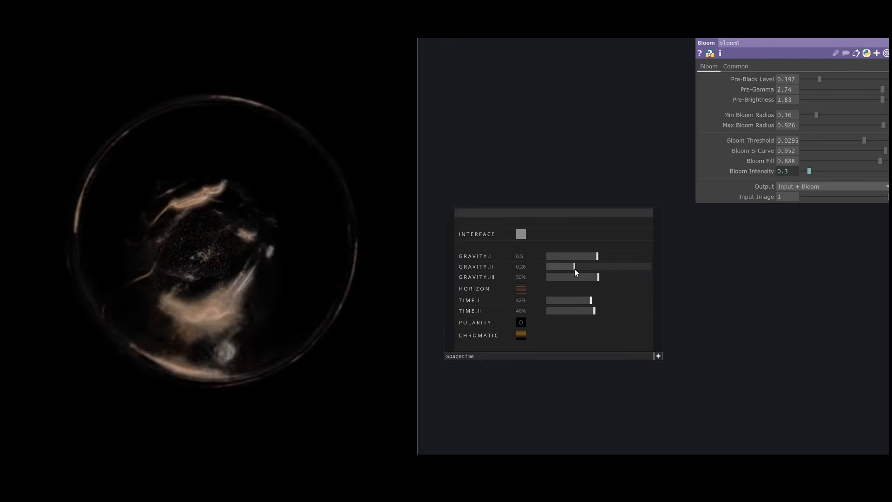
mouse_move(575, 268)
mouse_down()
mouse_move(597, 266)
mouse_move(582, 269)
mouse_up()
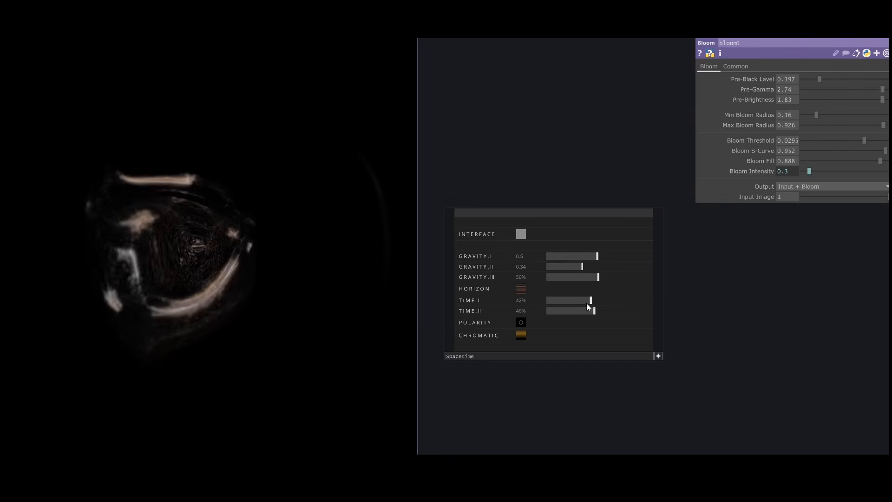
drag(586, 303, 615, 297)
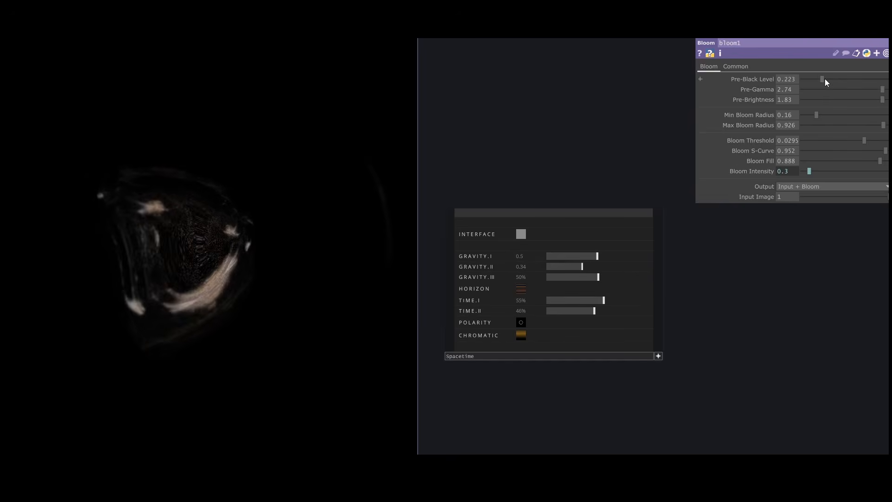
mouse_move(818, 77)
mouse_down()
mouse_move(798, 77)
mouse_move(832, 78)
mouse_move(817, 90)
mouse_up()
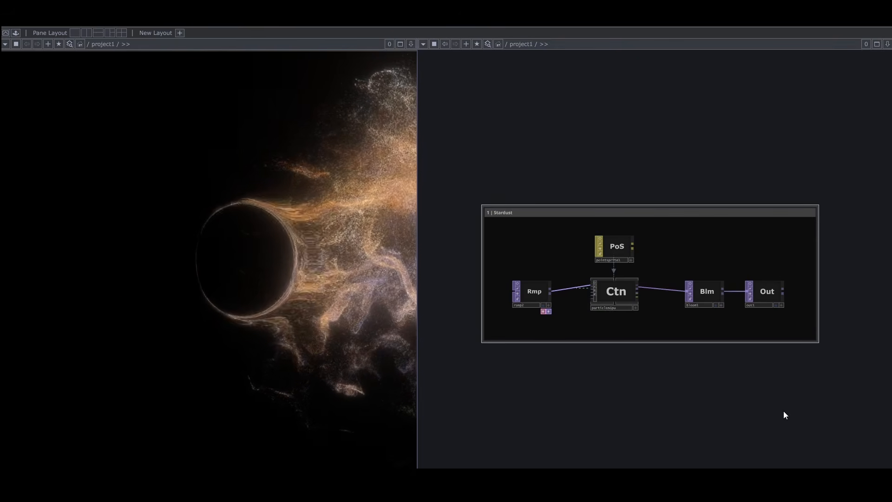
Enter the particlesGpu component in the Stardust group and look over its internal network.
scroll(660, 375, up, 3)
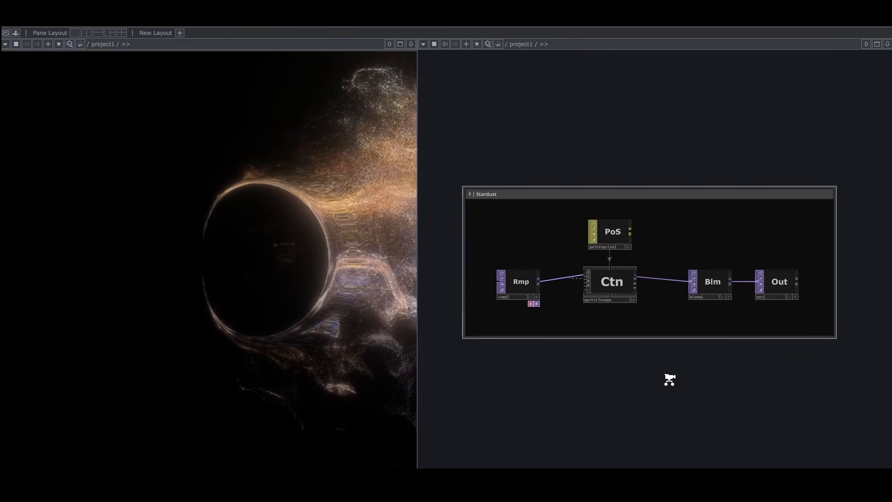
drag(665, 375, 679, 396)
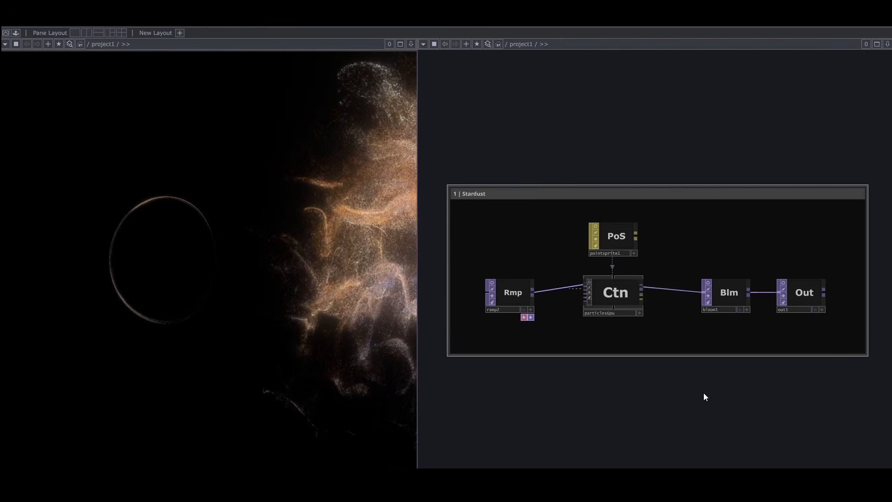
double_click(615, 294)
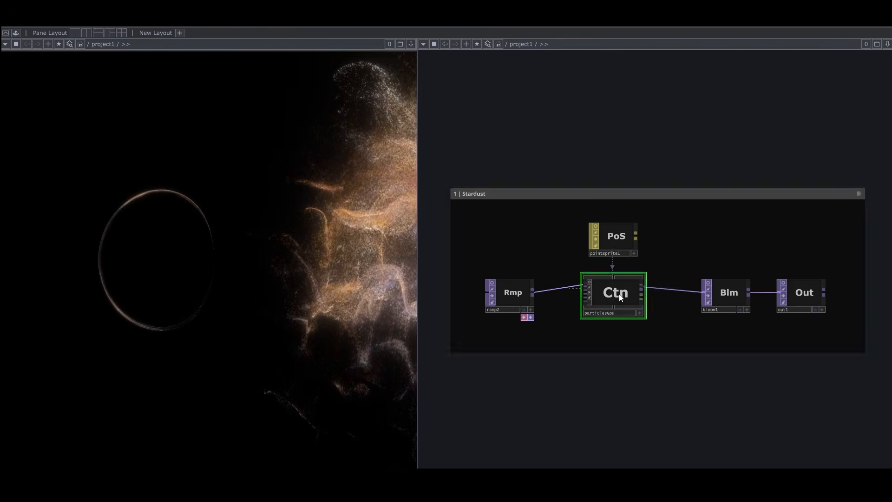
middle_drag(749, 395, 764, 352)
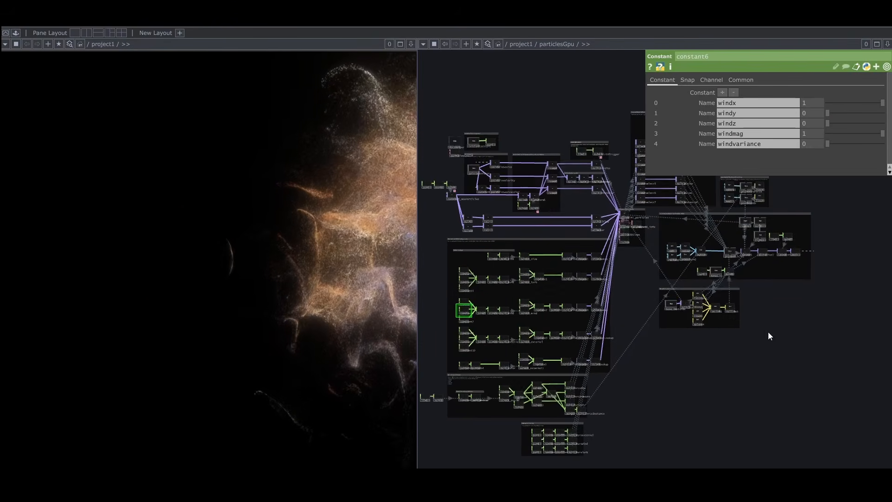
drag(759, 343, 716, 409)
mouse_move(716, 409)
middle_down()
mouse_move(754, 375)
mouse_move(745, 351)
middle_up()
mouse_move(745, 352)
mouse_down()
mouse_move(741, 370)
mouse_move(790, 425)
mouse_up()
middle_drag(791, 425, 795, 371)
Inspect the instancing parameters of geo_particles and go back to the project1 network.
click(621, 158)
click(690, 261)
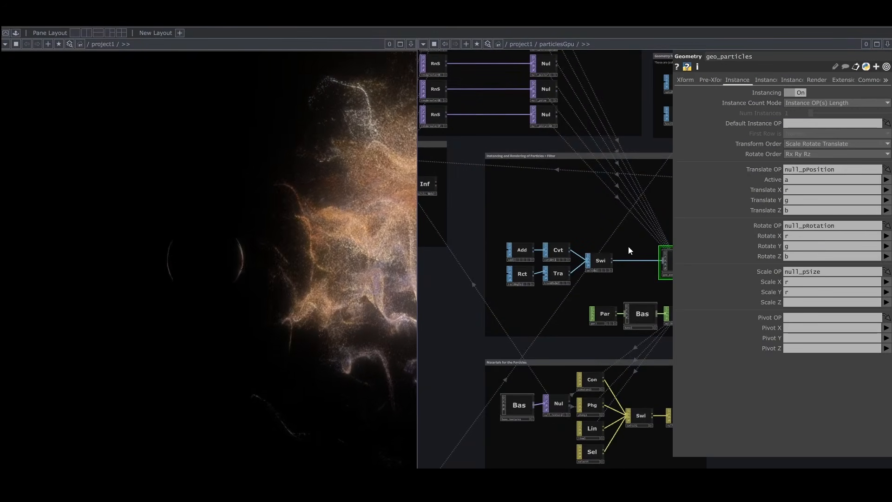
mouse_move(628, 246)
middle_down()
mouse_move(590, 239)
mouse_move(618, 247)
middle_up()
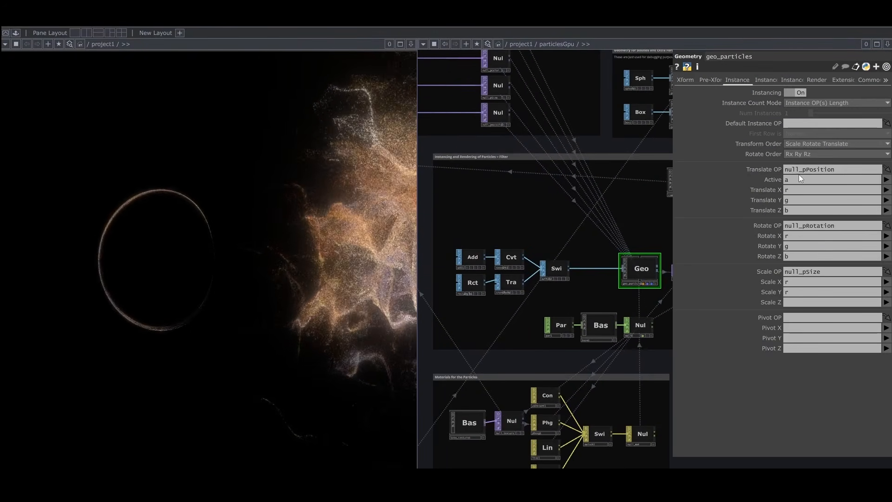
click(572, 158)
scroll(698, 370, down, 5)
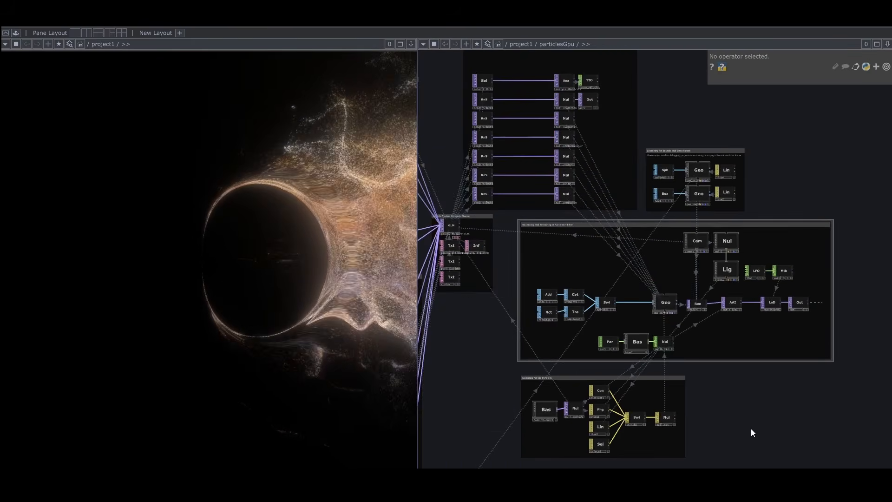
scroll(786, 383, down, 4)
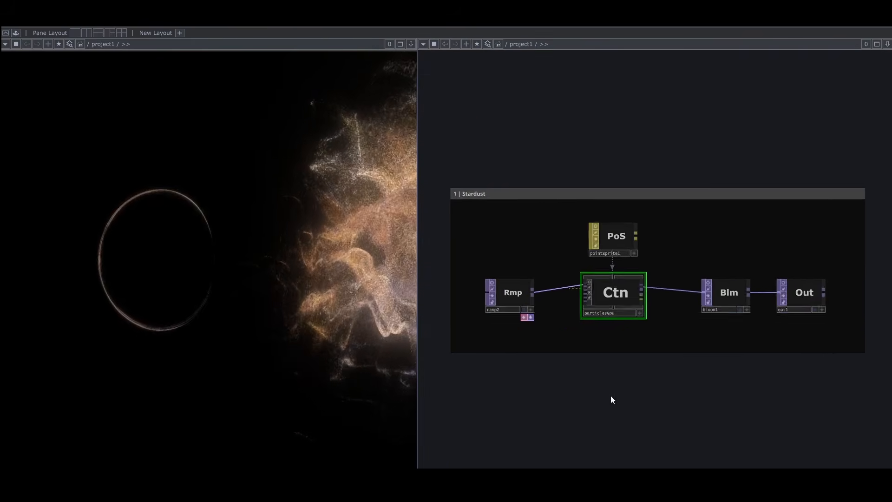
Set Gravity.I to 0.1, Gravity.II to 0.14 and Gravity.III to 50% on the Spacetime panel.
scroll(668, 390, up, 8)
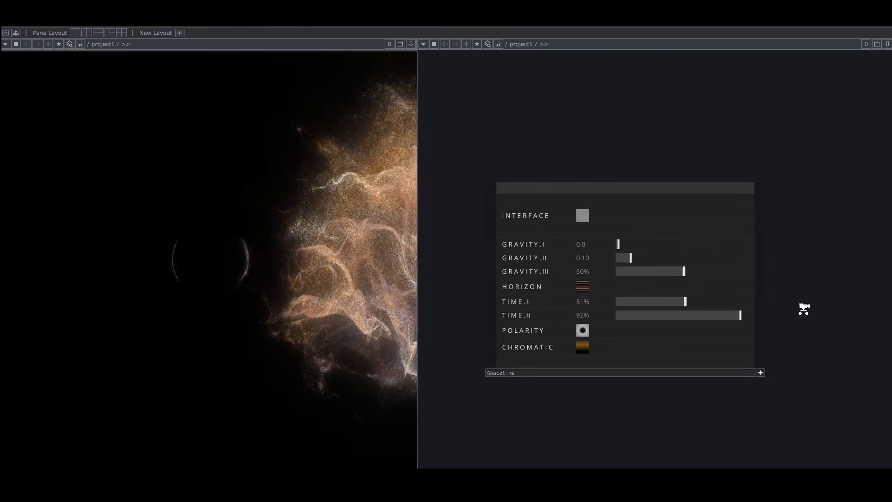
click(618, 239)
drag(618, 238, 642, 239)
drag(629, 252, 679, 267)
click(628, 239)
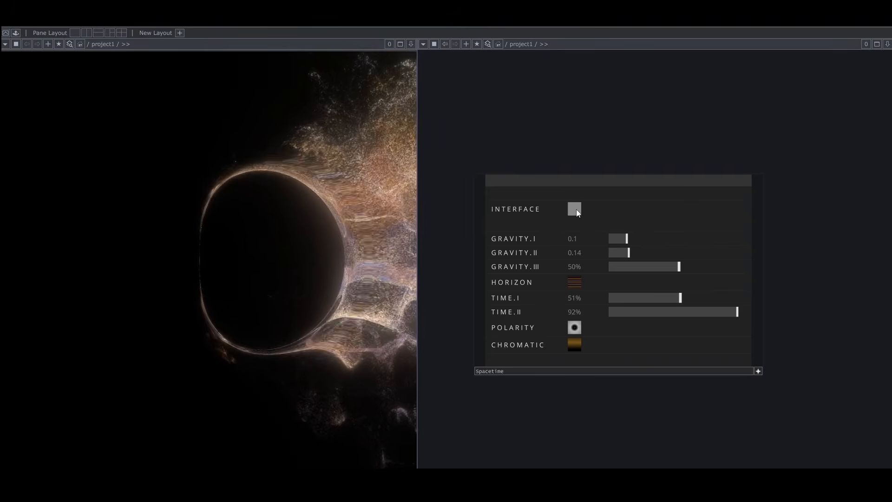
Turn on the Interface overlay, open the output in perform mode, and resize and reposition its window.
click(579, 211)
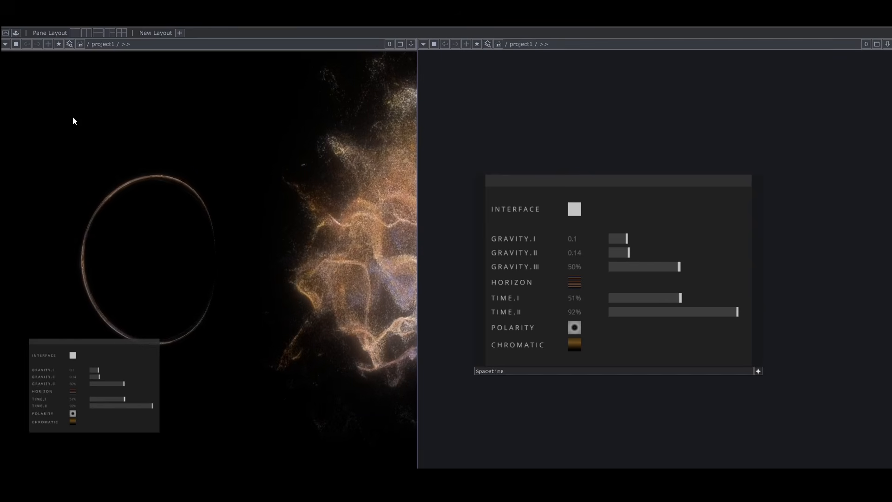
click(5, 34)
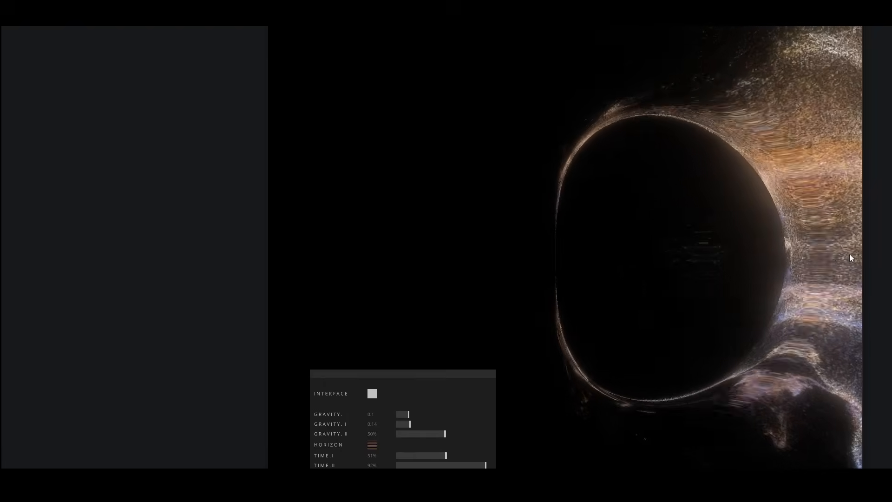
drag(850, 257, 753, 257)
drag(598, 26, 597, 58)
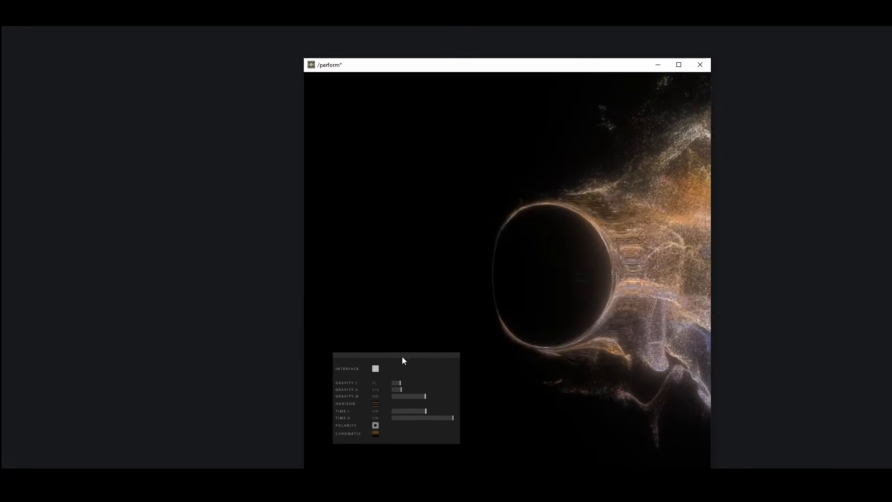
Move the overlay panel beneath the particle cloud, set Gravity.II to 0.12, and exit perform mode.
drag(402, 358, 621, 362)
drag(627, 375, 645, 374)
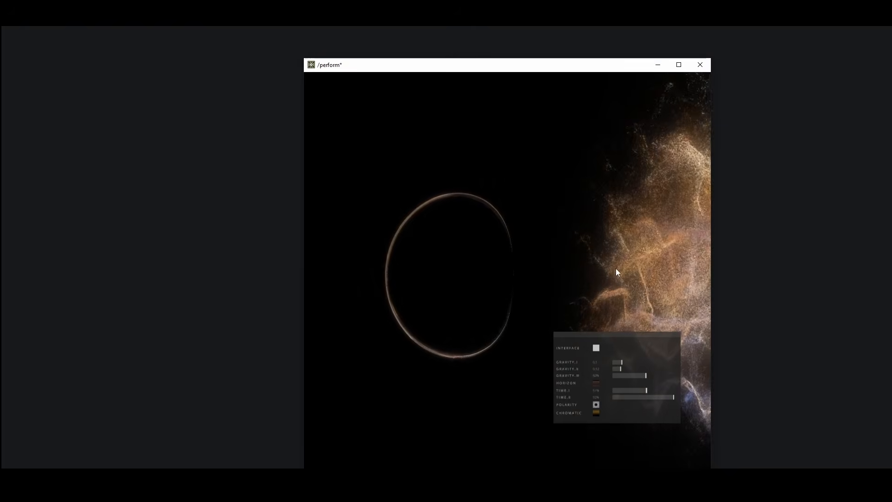
key(F11)
key(Escape)
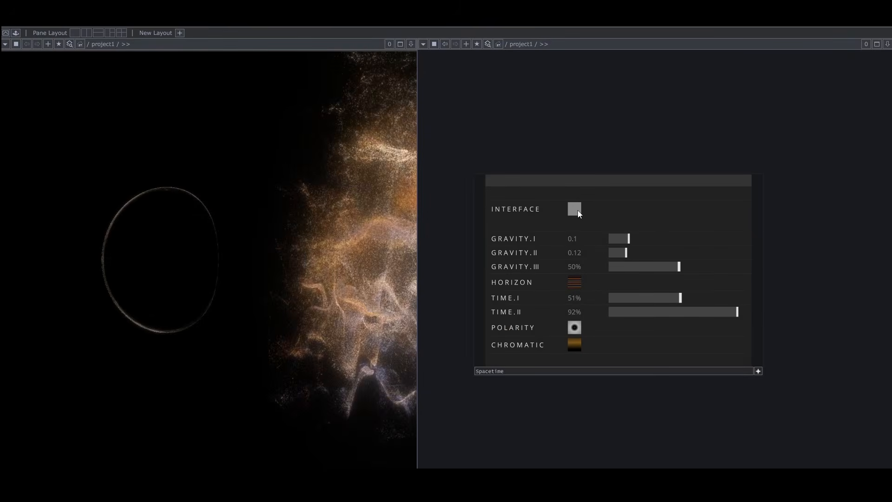
Toggle the Horizon effect and lower Time.I to 6% and Time.II to 8%.
click(575, 283)
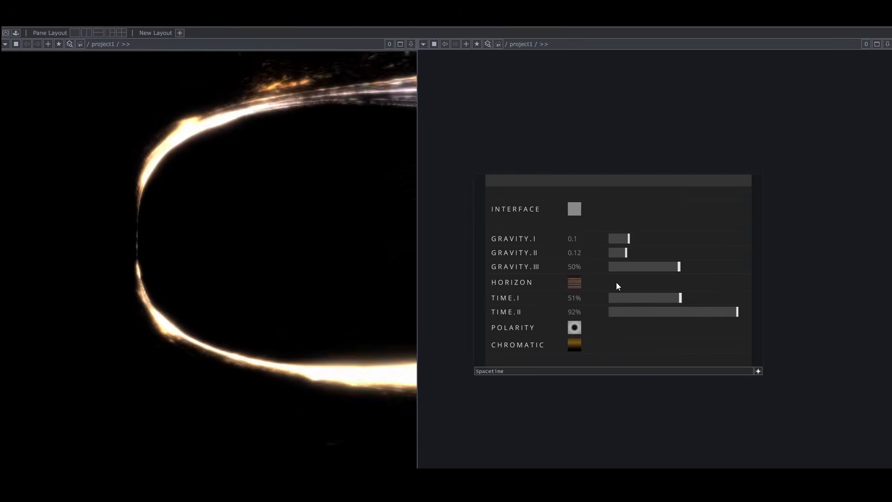
drag(681, 300, 615, 298)
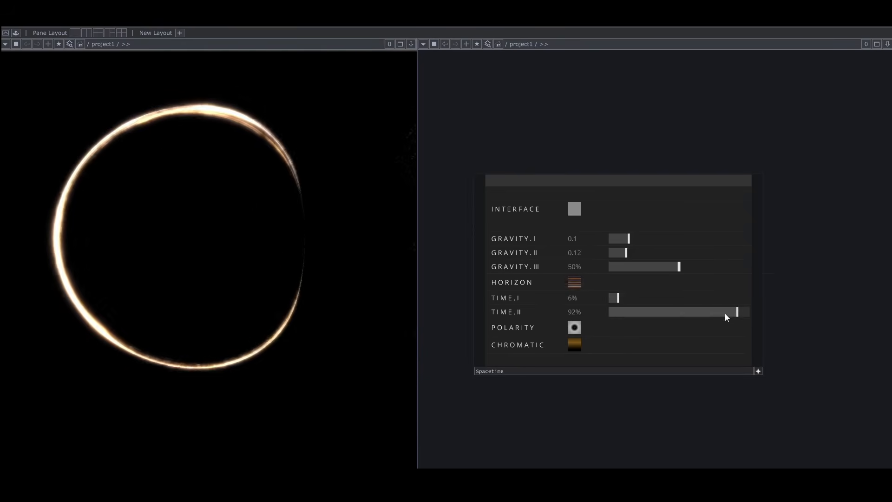
drag(725, 313, 620, 314)
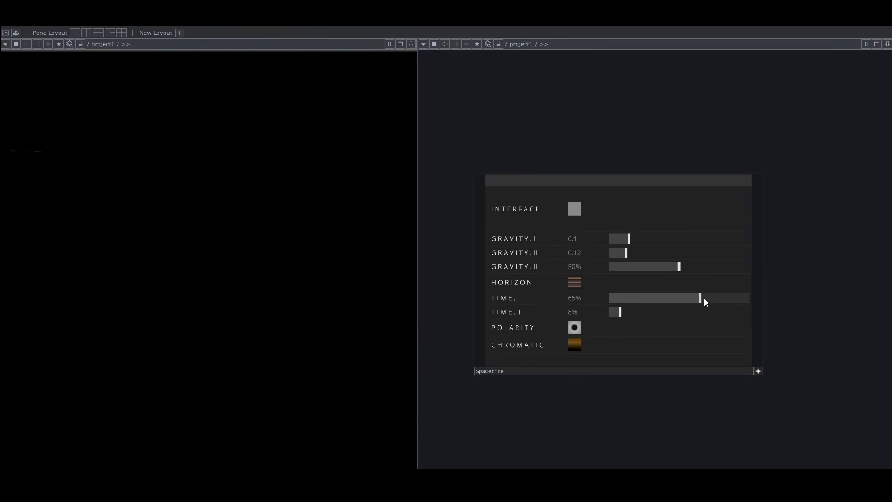
Raise Time.I to 99% and Time.II to 98%, and set Gravity.I to 0.1, Gravity.II to 0.55 and Gravity.III to 51%.
drag(705, 298, 749, 301)
drag(648, 313, 746, 316)
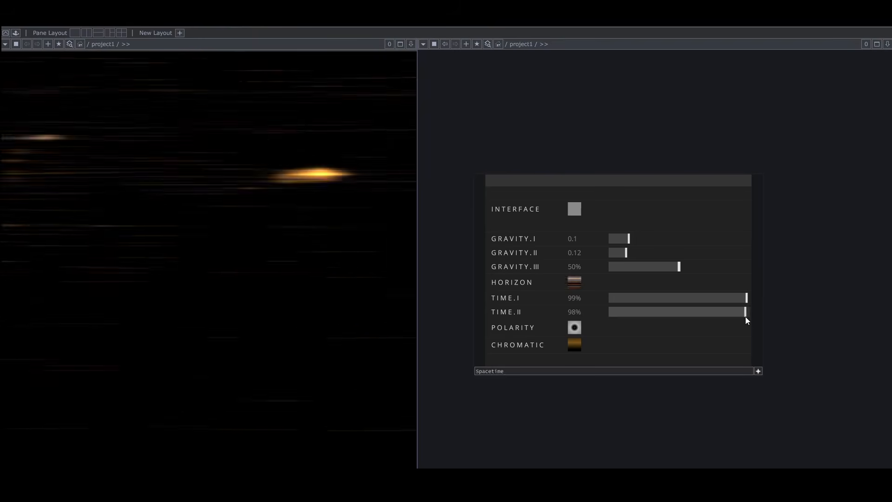
mouse_move(630, 239)
mouse_down()
mouse_move(731, 245)
mouse_move(620, 240)
mouse_move(750, 255)
mouse_move(631, 252)
mouse_move(686, 254)
mouse_up()
click(680, 266)
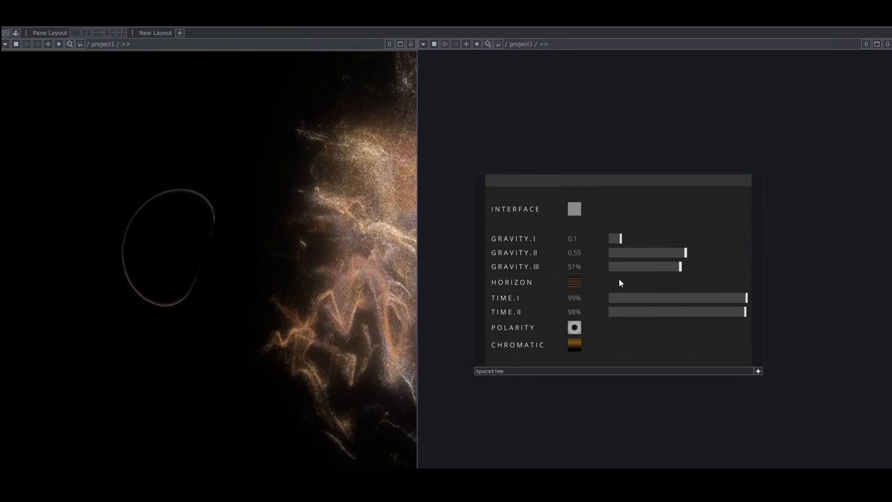
Invert Polarity and set Gravity.I to 0.5, Gravity.II to 0.45, Gravity.III to 48%, Time.I to 12% and Time.II to 13%.
click(574, 328)
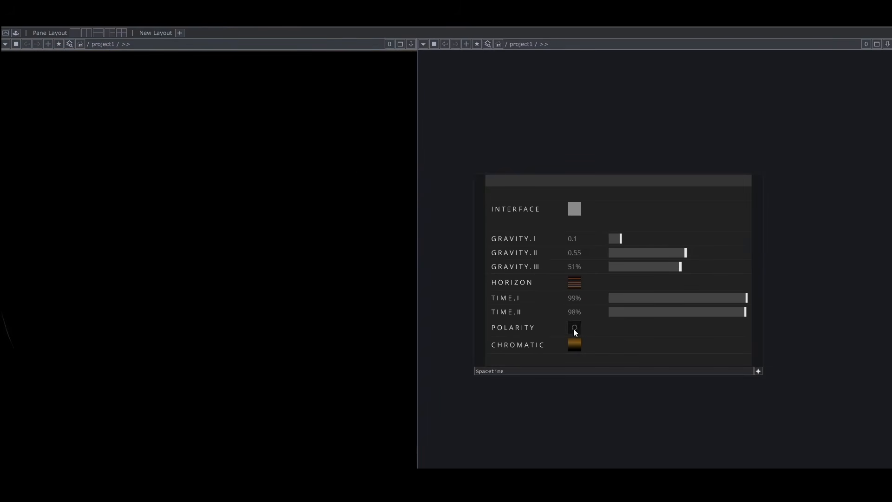
click(625, 241)
drag(685, 253, 643, 254)
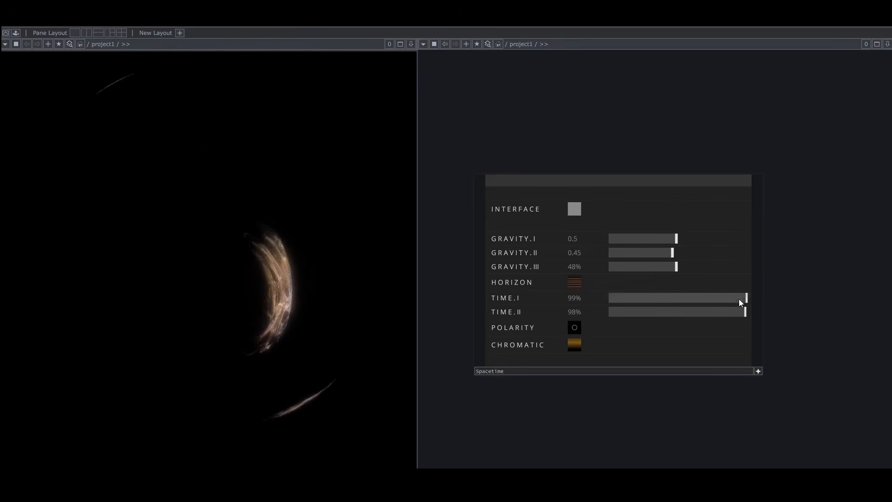
drag(740, 298, 626, 298)
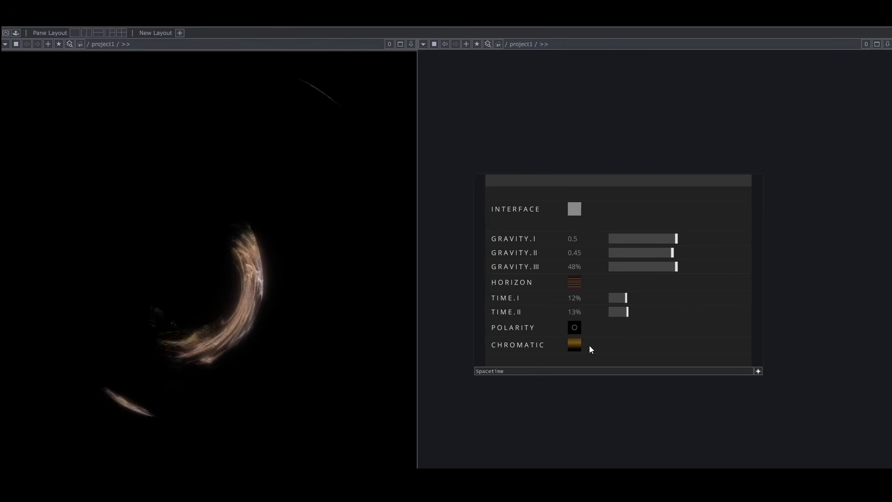
Switch Chromatic to blue, flip Polarity back, and set Gravity.I to 0.6, Gravity.II to 0.22, Gravity.III to 50% and Time.I to 96%.
click(577, 345)
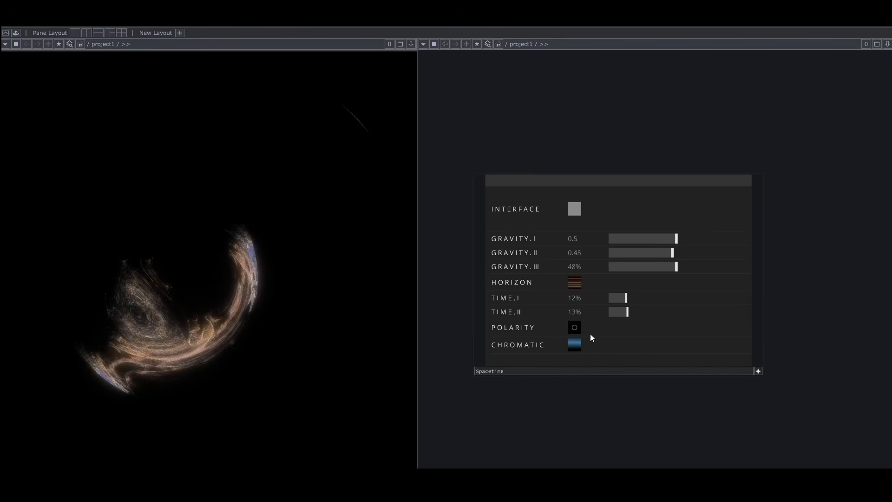
click(579, 327)
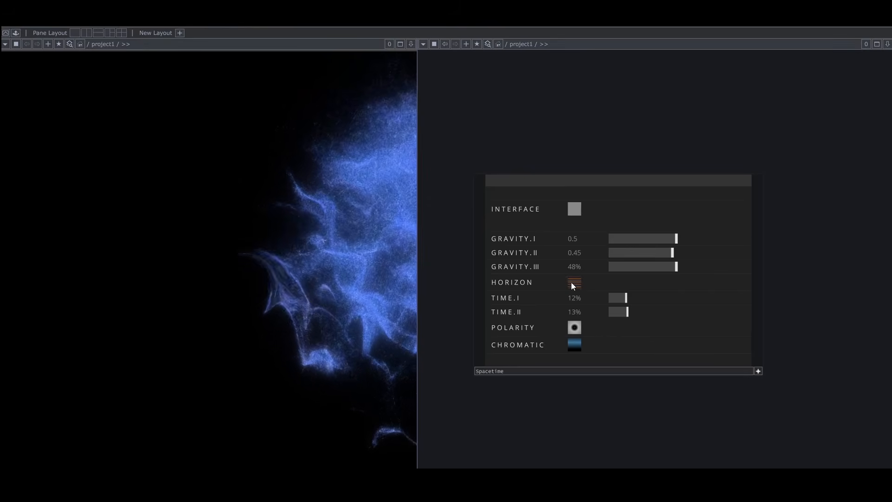
drag(672, 252, 690, 241)
drag(638, 251, 679, 265)
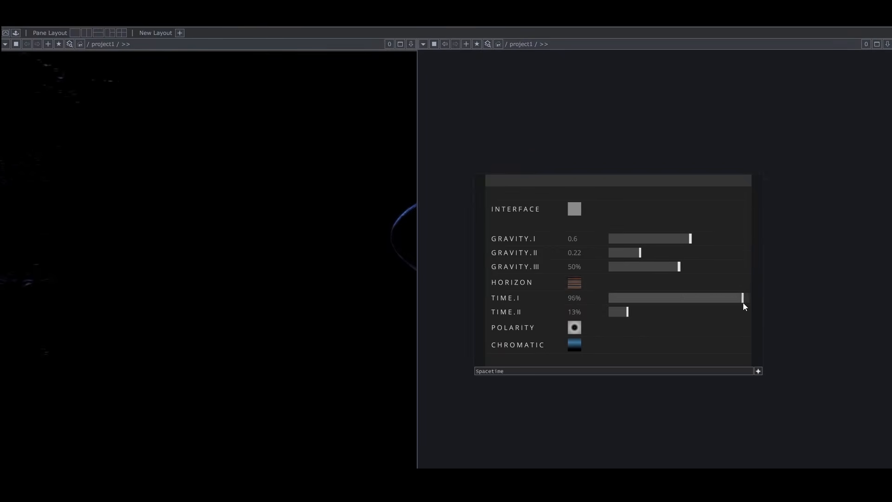
drag(725, 316, 746, 315)
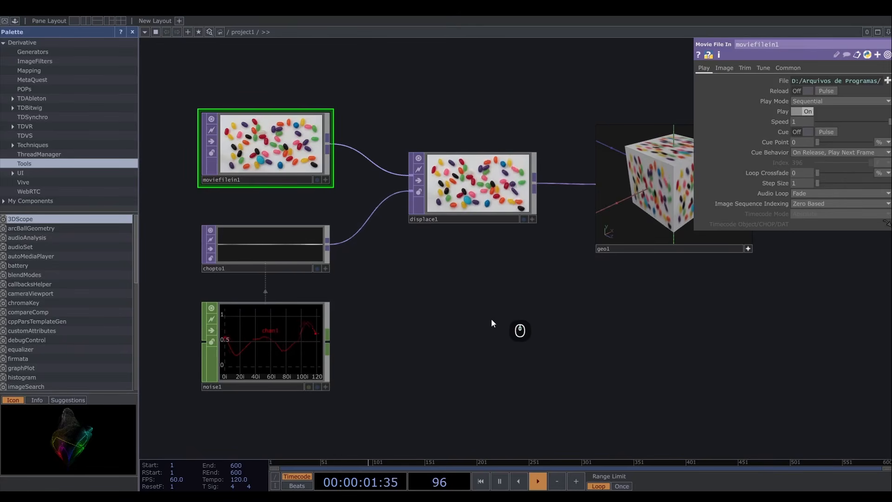
Close the Palette to give the default project's network more room.
scroll(492, 319, down, 1)
click(132, 32)
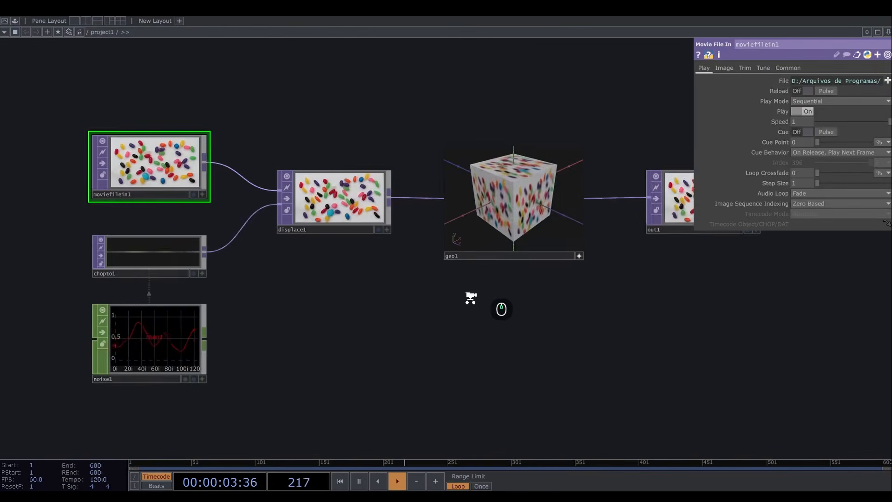
Delete the default project's example operators and add a Ramp TOP to the empty network.
scroll(498, 309, down, 2)
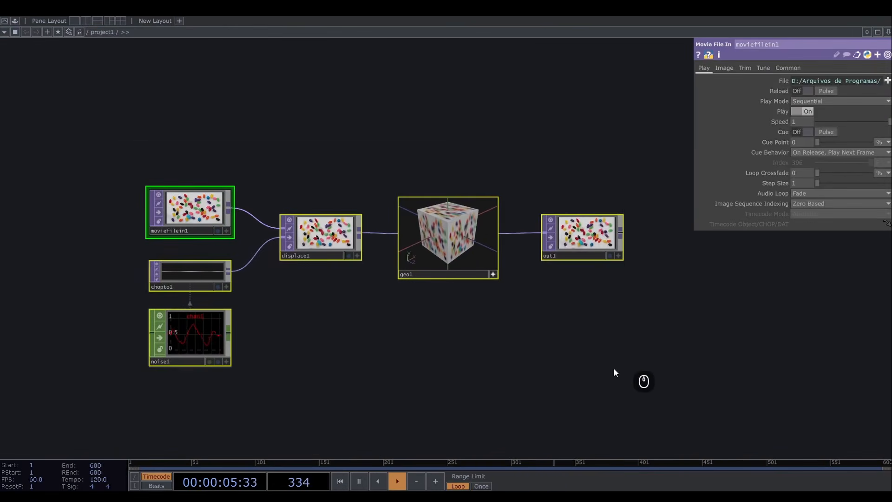
key(BackSpace)
key(Tab)
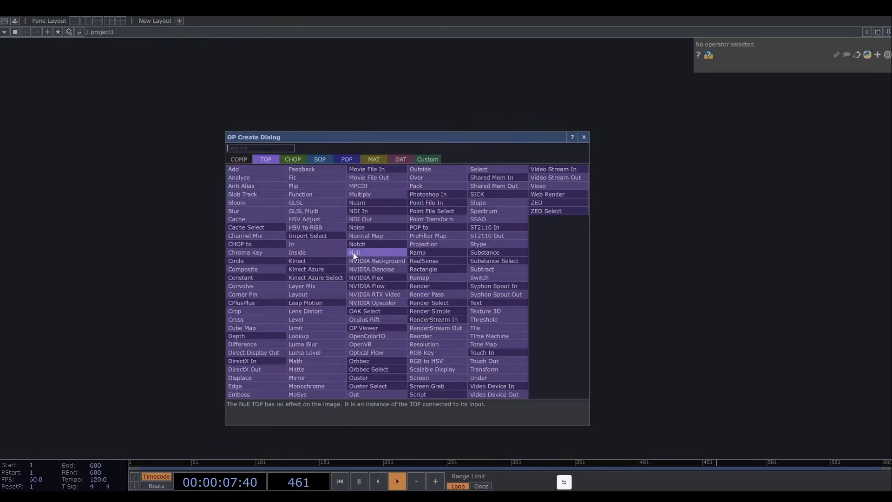
text(ram)
click(427, 252)
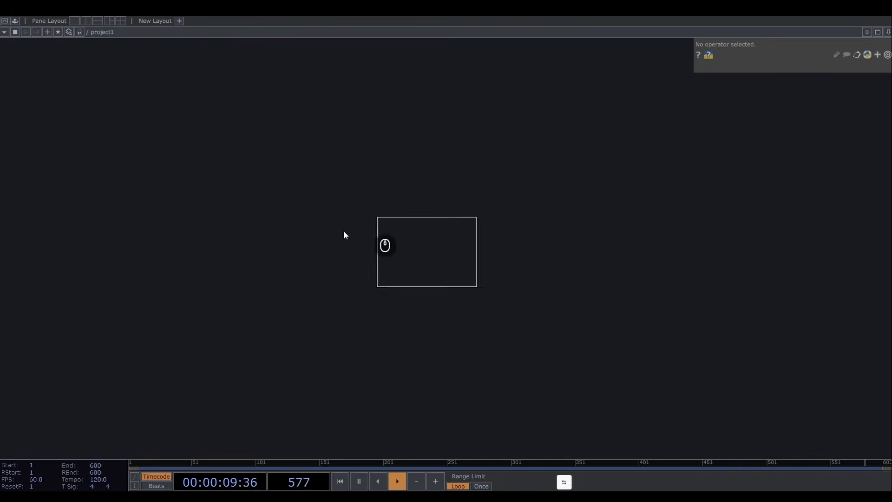
click(322, 230)
scroll(404, 235, up, 2)
drag(403, 241, 394, 251)
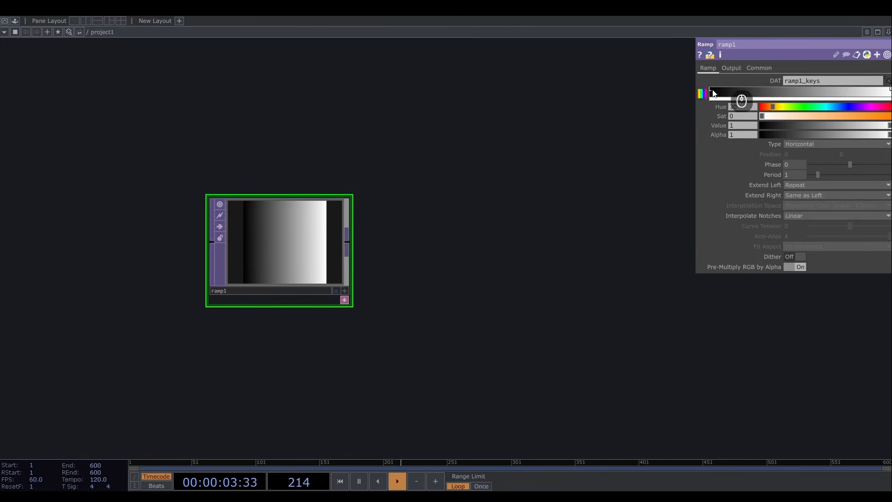
Shift the ramp's first key inward with hue 30, saturation 0.67 and value 0.602, and add a black key before the middle.
drag(711, 91, 849, 119)
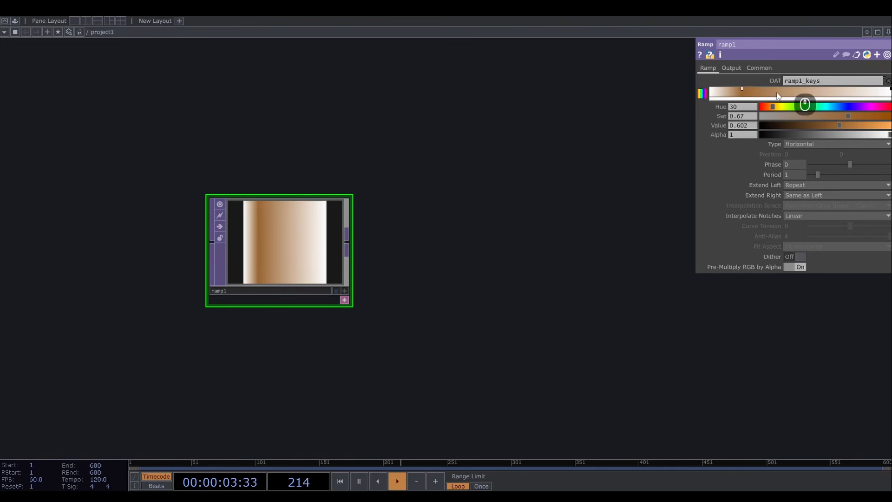
click(776, 95)
drag(819, 125, 842, 118)
Add a copper ramp key with hue 25, saturation 0.612 and value 0.716 after the black key, followed by a blue key.
click(793, 95)
drag(781, 125, 856, 126)
click(770, 107)
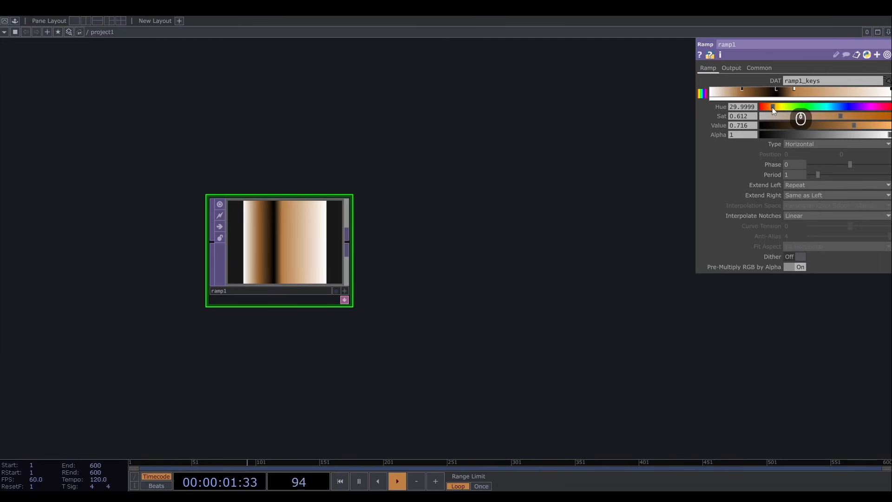
click(809, 93)
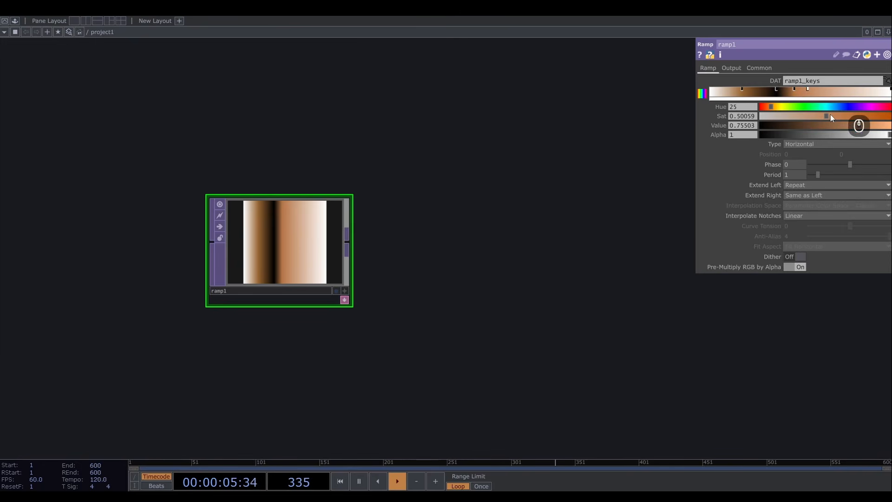
mouse_move(777, 108)
mouse_down()
mouse_move(846, 107)
mouse_move(829, 115)
mouse_move(848, 107)
mouse_move(840, 126)
mouse_move(835, 116)
mouse_move(848, 125)
mouse_move(825, 115)
mouse_move(848, 120)
mouse_move(842, 107)
mouse_move(835, 129)
mouse_move(768, 107)
mouse_up()
Add a reddish-brown ramp key after the blue one, followed by a near-black key with hue 14 and value 0.043.
click(822, 93)
drag(843, 116, 764, 128)
click(839, 93)
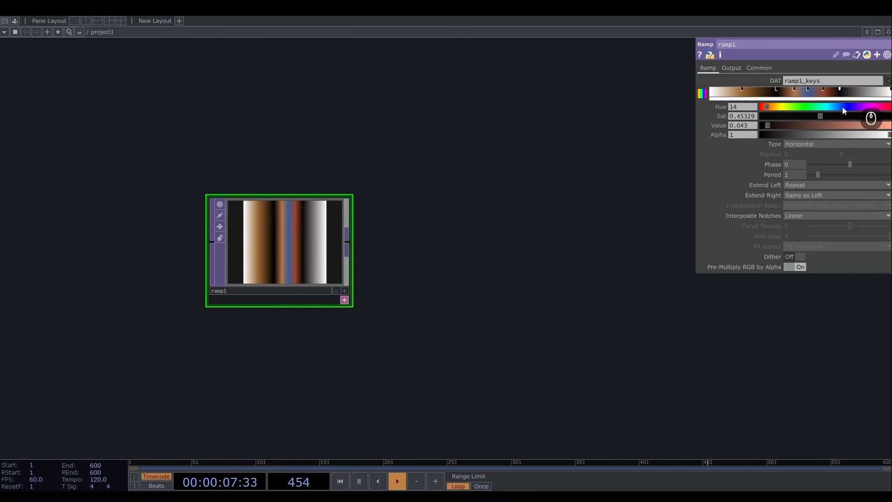
Change the ramp type to Radial and set its period to 0.11.
click(821, 145)
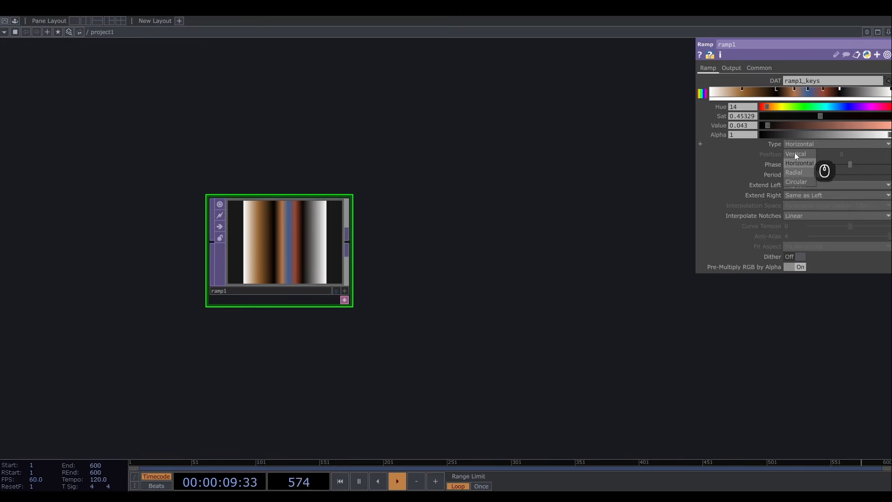
click(802, 172)
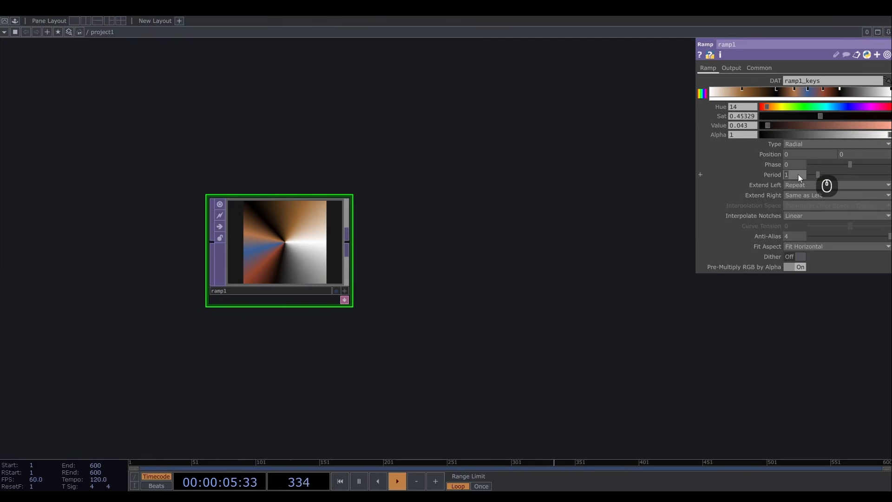
text(1)
key(Return)
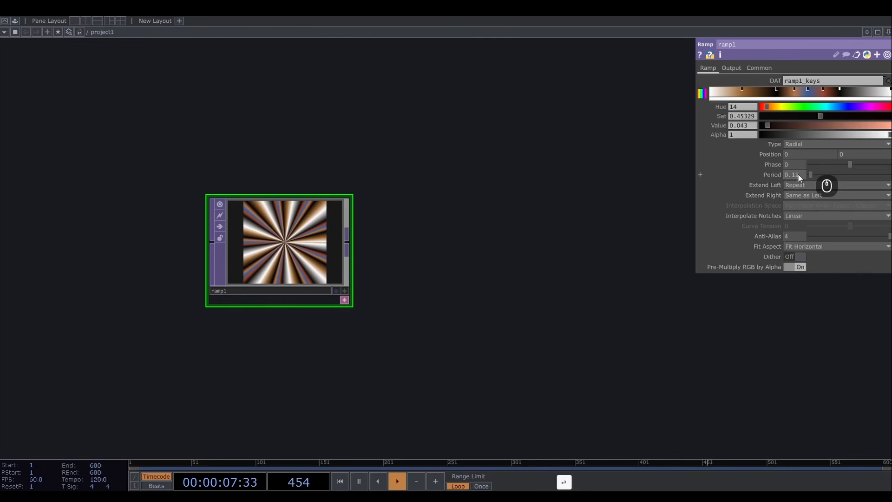
drag(581, 221, 419, 250)
scroll(488, 234, down, 5)
scroll(438, 253, up, 1)
double_click(419, 250)
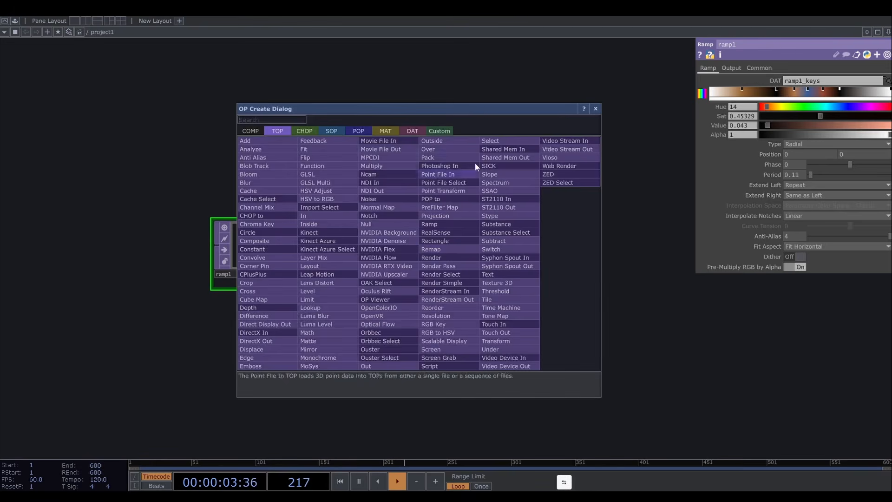
click(595, 109)
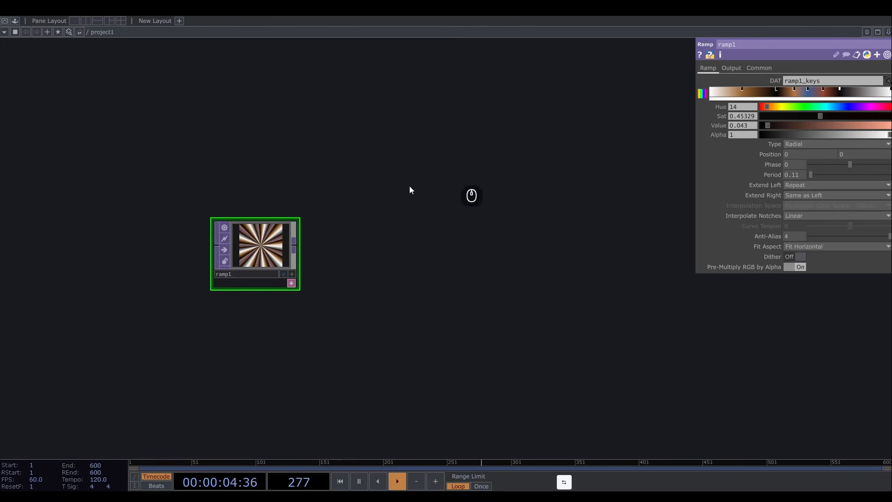
Add the particlesGpu component from the Palette's Tools beside the ramp, close the Palette and align the component with the ramp.
click(15, 21)
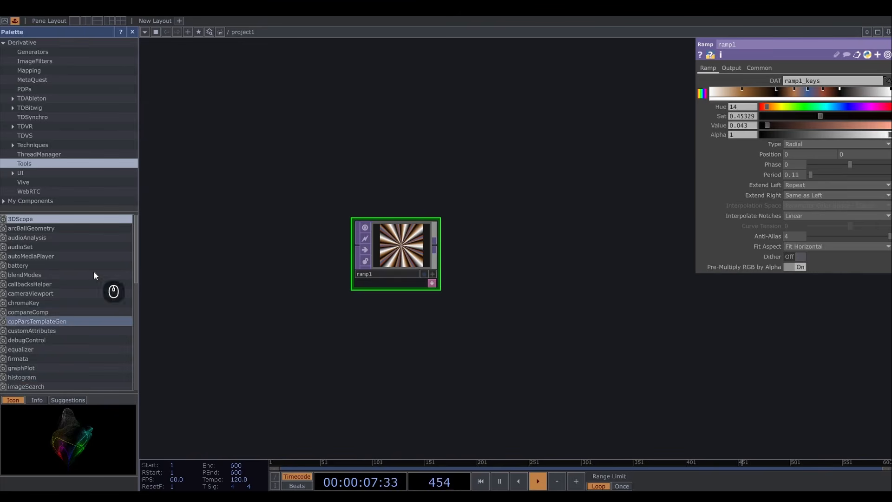
drag(133, 254, 132, 333)
click(27, 308)
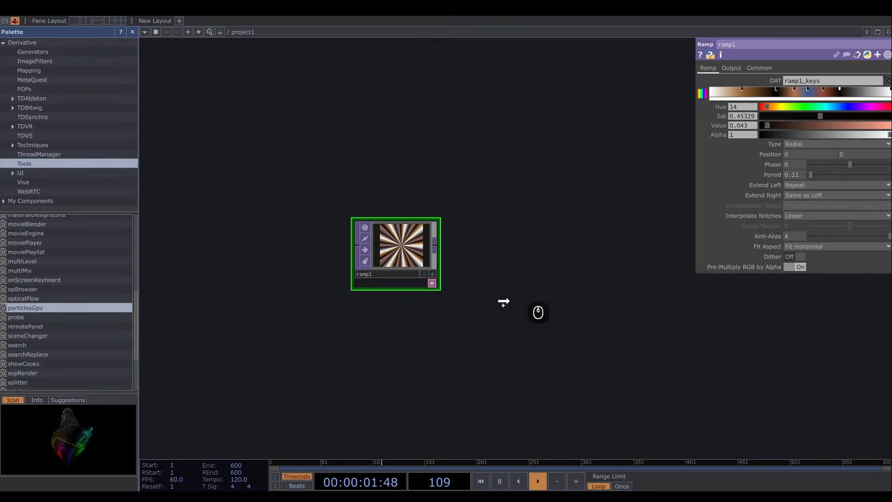
click(504, 302)
click(132, 32)
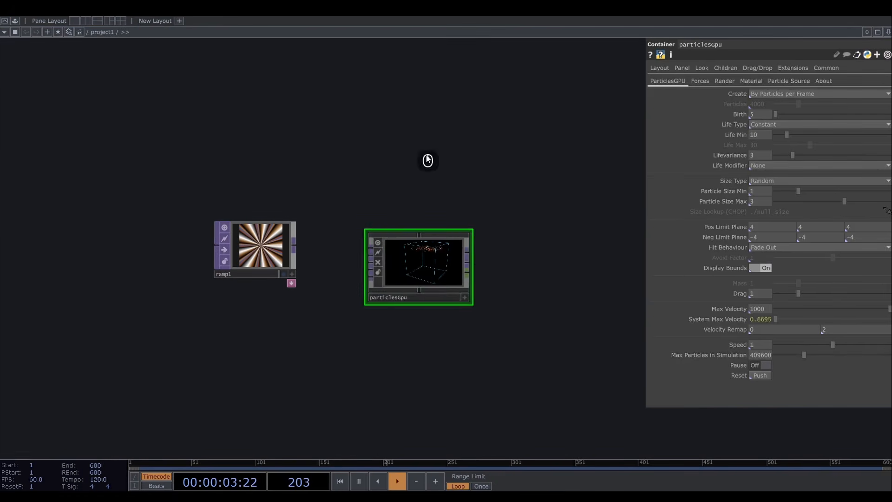
drag(421, 199, 416, 198)
drag(407, 257, 400, 240)
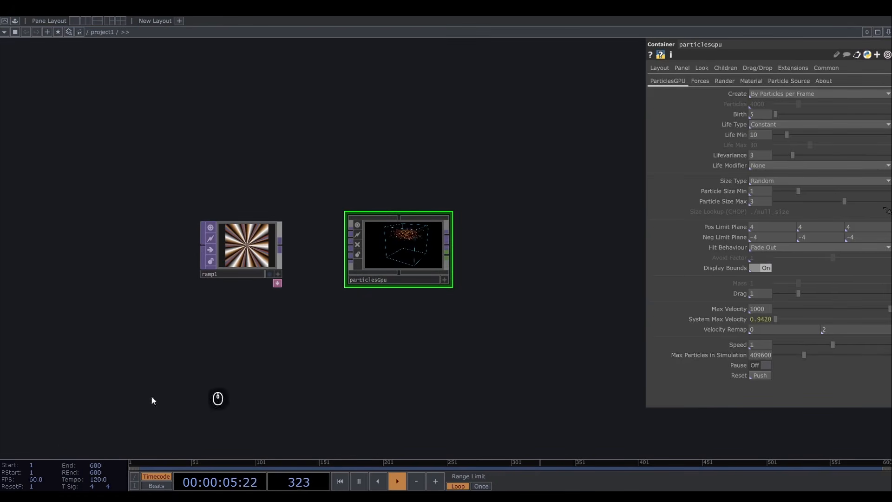
Set the project's frame rate to 24 FPS.
click(42, 478)
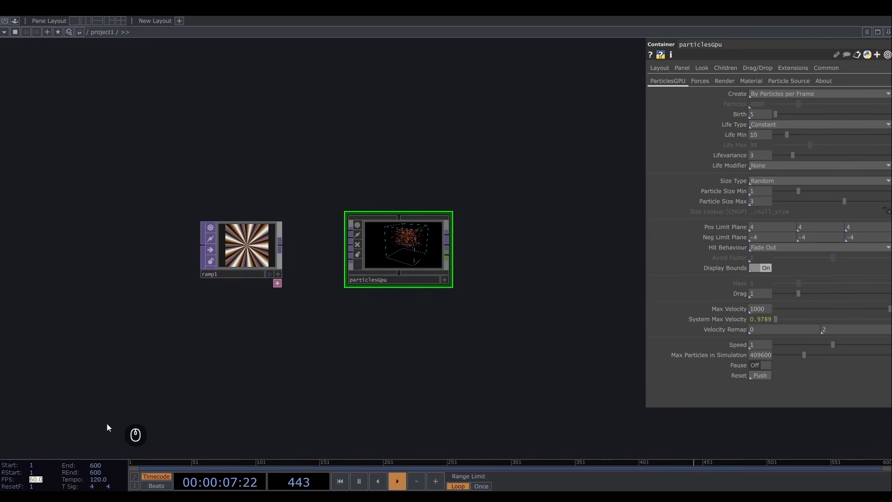
text(24)
key(Return)
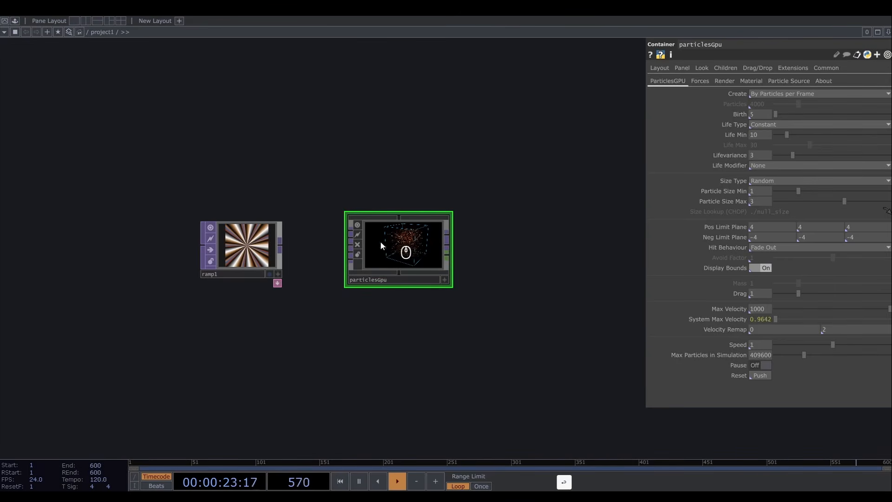
Connect the ramp's output to both the first and second inputs of particlesGpu.
scroll(372, 275, up, 2)
drag(235, 233, 332, 215)
drag(239, 250, 331, 226)
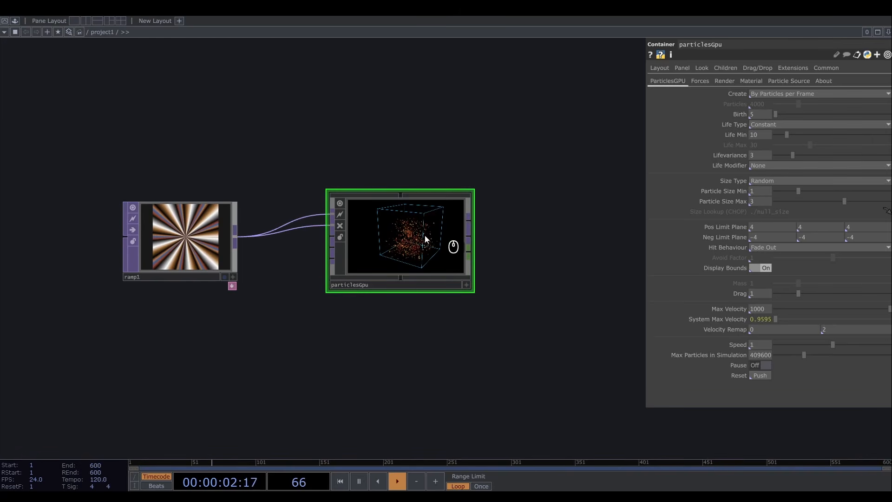
drag(527, 251, 516, 253)
scroll(501, 263, up, 1)
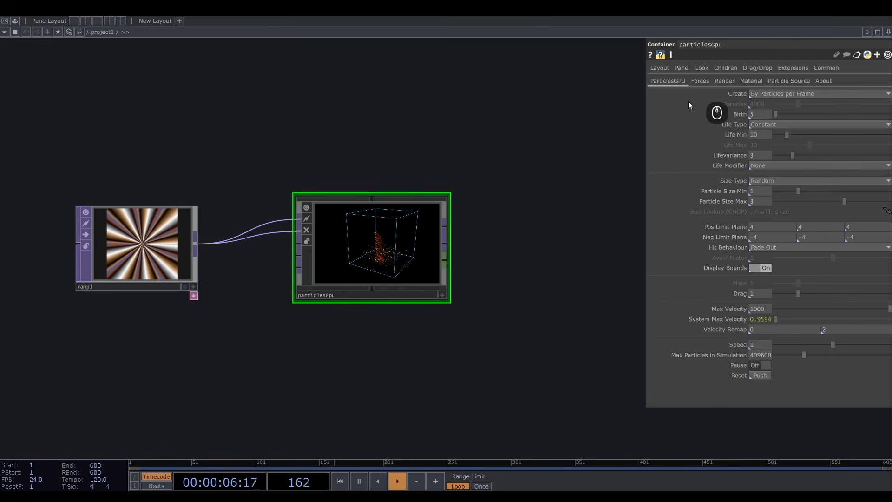
Set the particlesGpu container's height to 1280 and make its render resolution square to match.
click(689, 69)
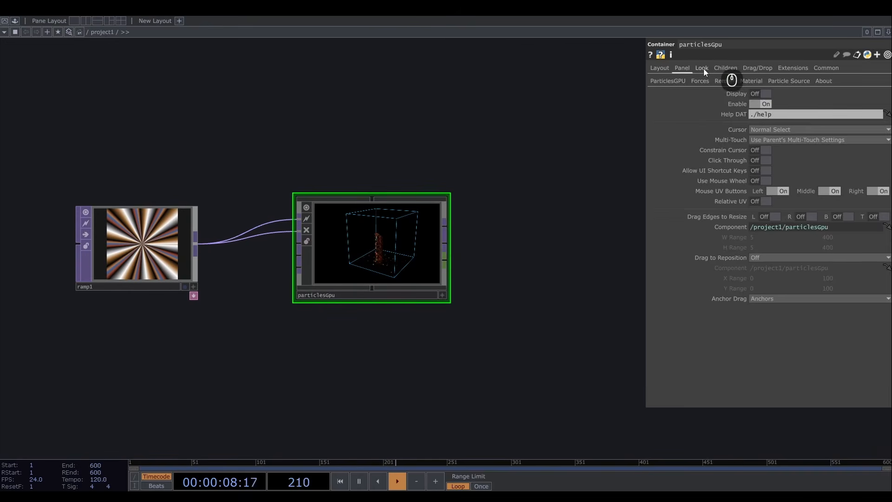
click(703, 68)
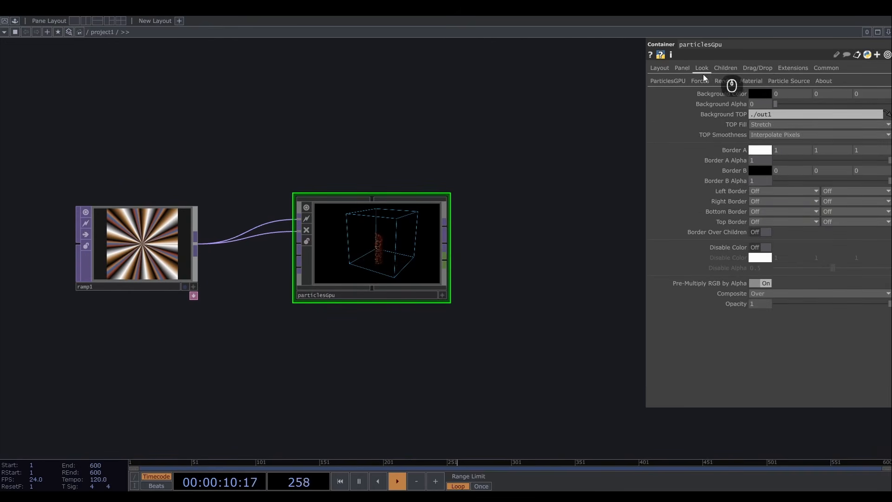
click(682, 69)
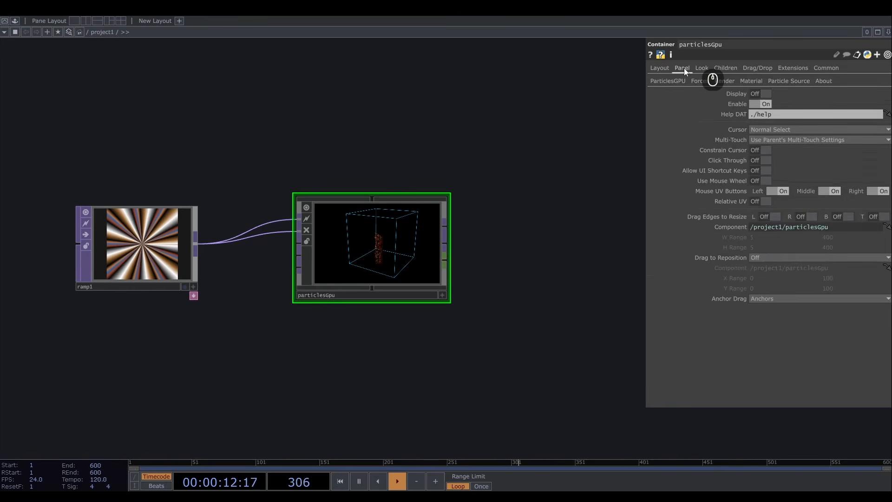
click(660, 68)
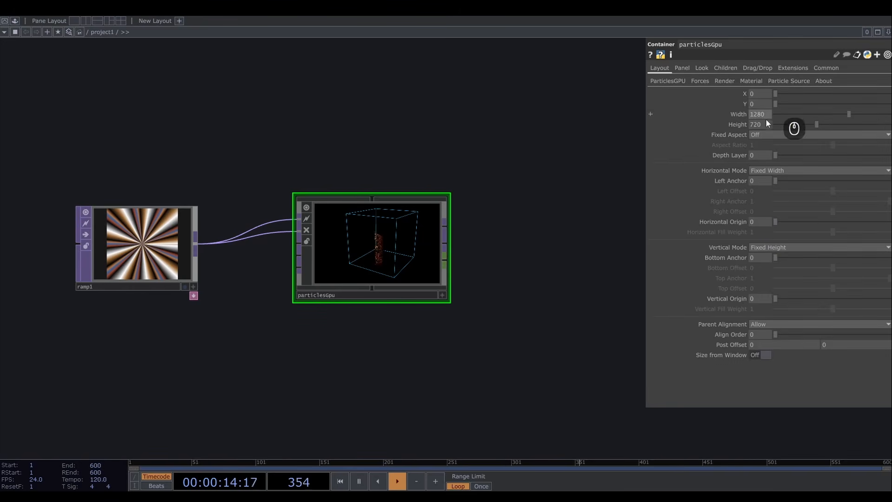
middle_drag(740, 124, 768, 136)
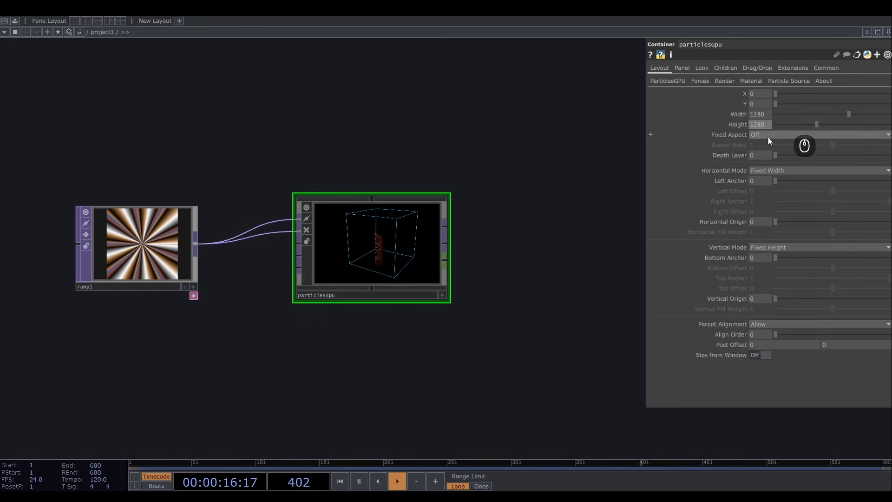
click(669, 81)
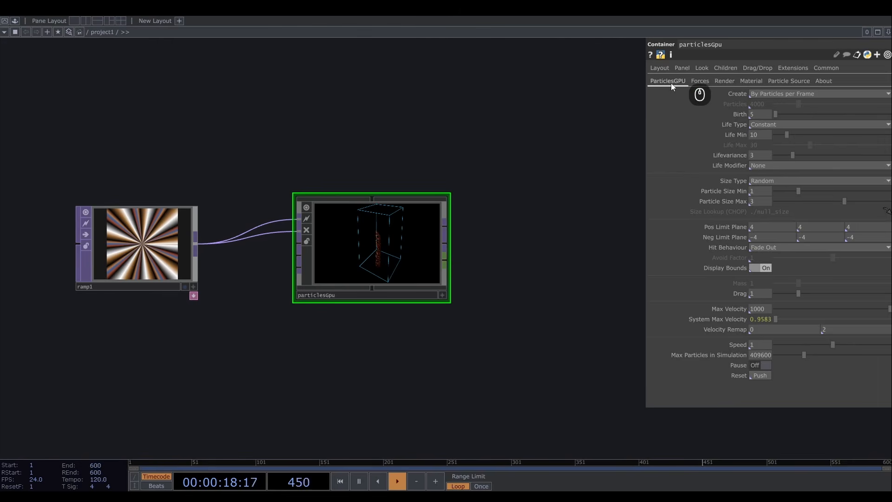
click(726, 82)
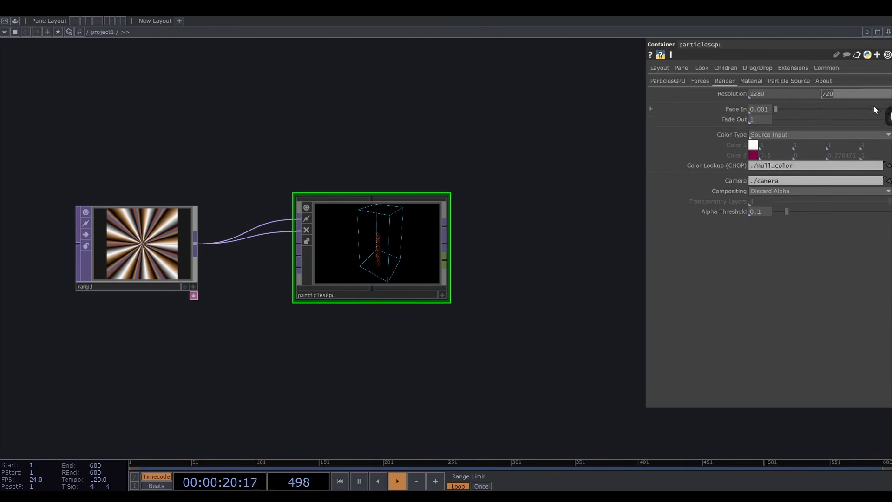
Set the particles' Life Type to Random and their Speed to 0.1.
click(676, 82)
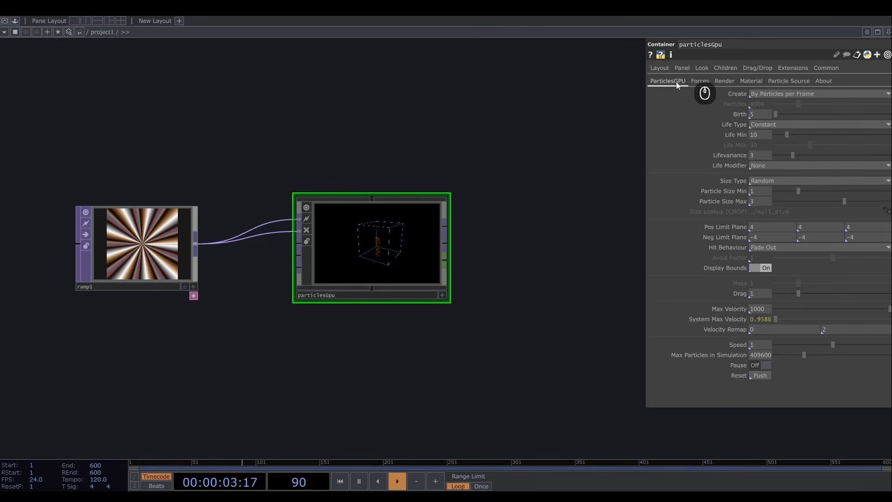
click(769, 124)
click(773, 142)
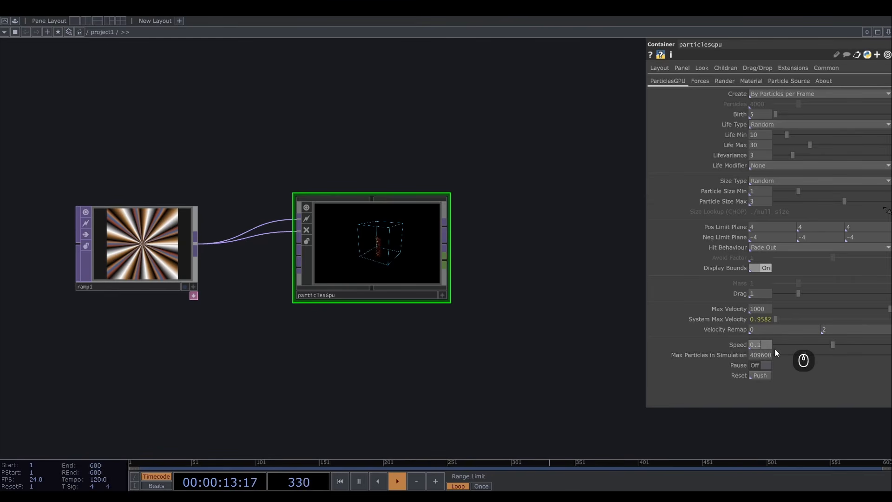
key(Return)
Set the particles' Initial Velocity force to -0.7, 0.7, 0.7.
click(702, 81)
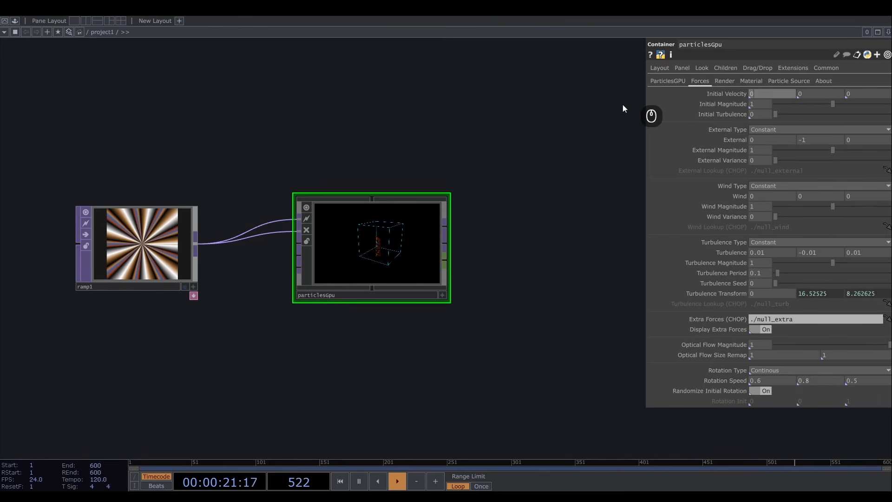
key(BackSpace)
text(-0.7)
key(Tab)
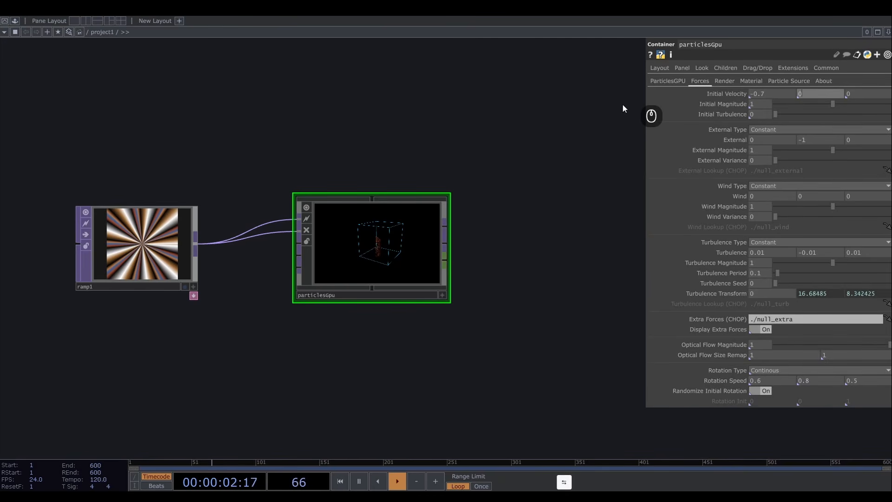
text(0.7)
key(Tab)
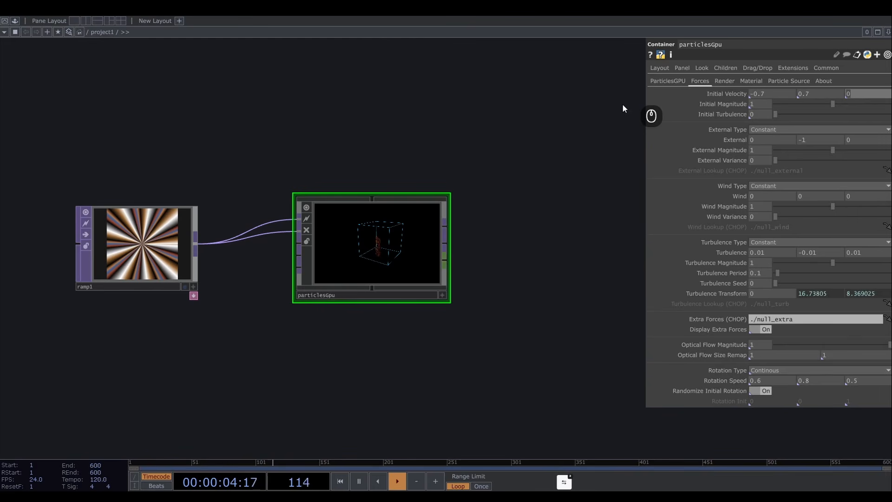
text(0.7)
key(Tab)
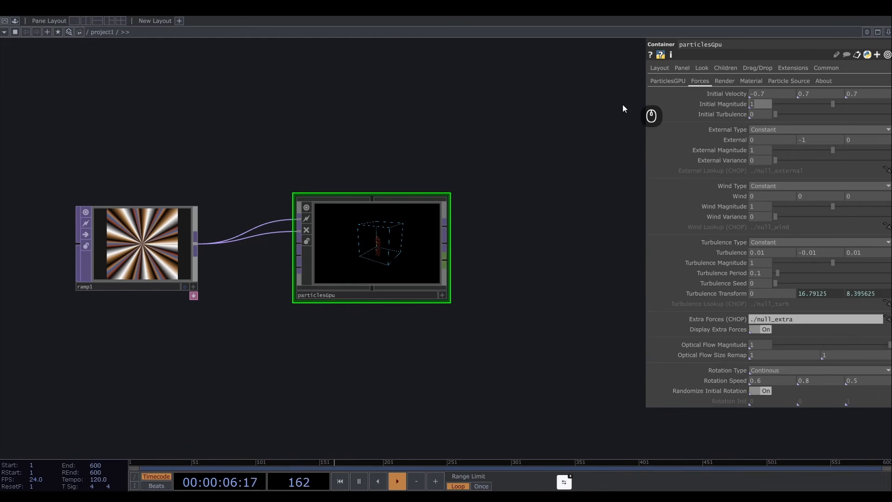
Set the particles' Initial Magnitude to 2.4, Initial Turbulence to 0.9, first External value to 0.1 and External Variance to 0.348.
text(2.4)
key(Tab)
text(0.9)
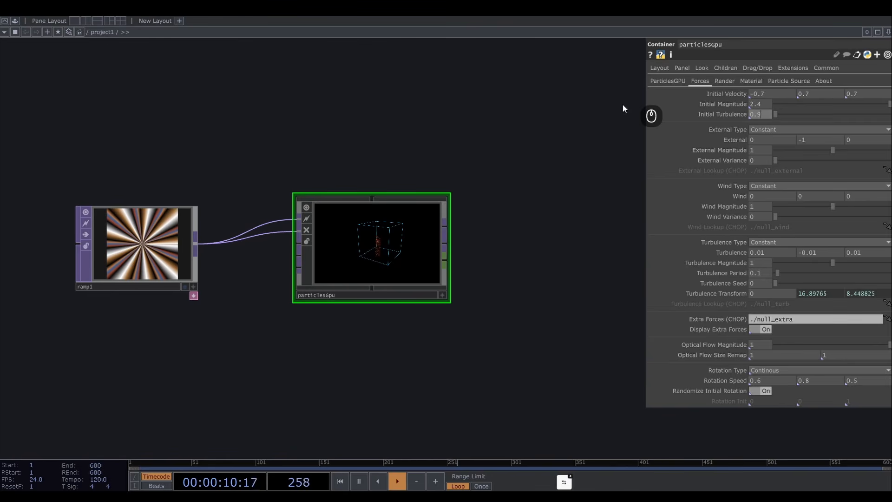
click(761, 141)
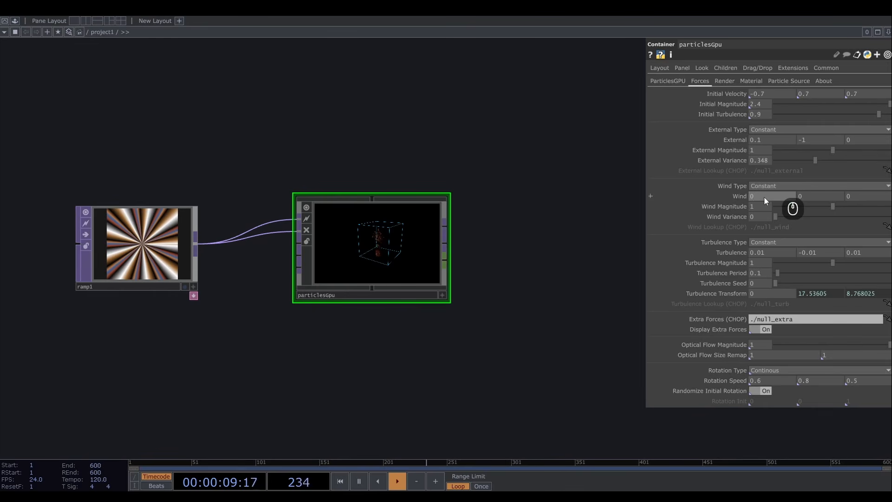
Set the first two Wind values to -0.3 and 0.2, with Wind Magnitude 0.47 and Wind Variance 0.296.
text(-0.3)
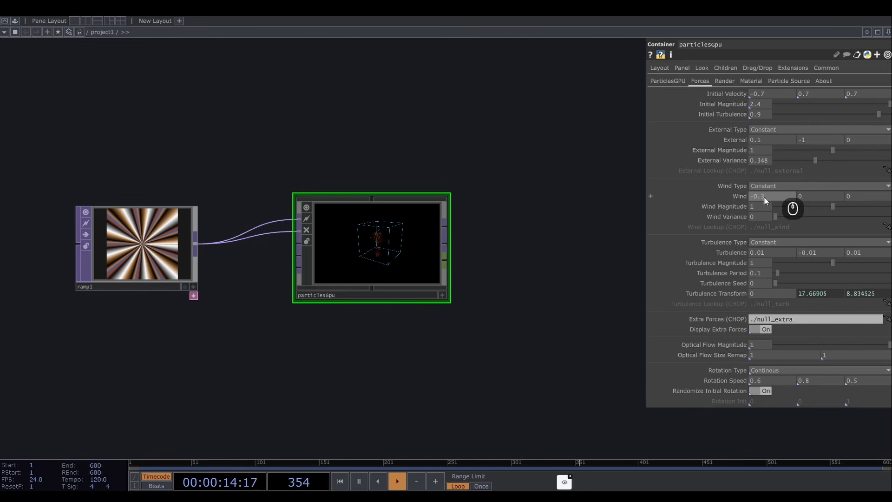
click(806, 197)
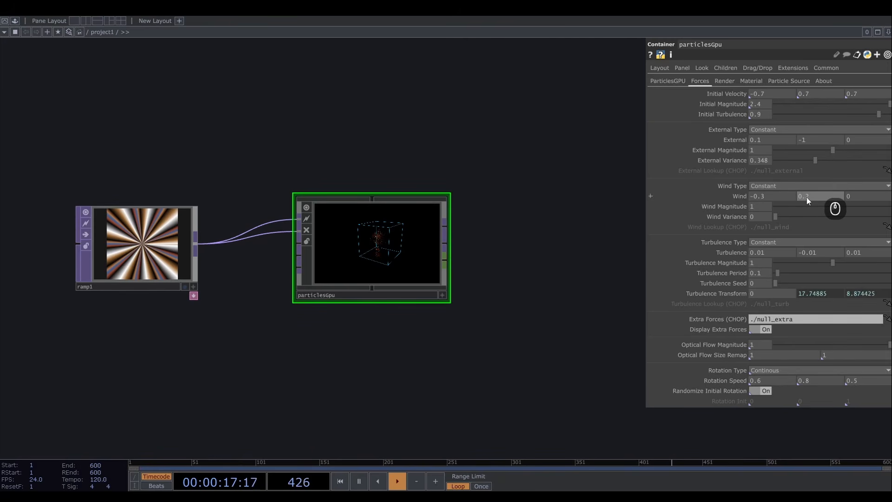
click(761, 208)
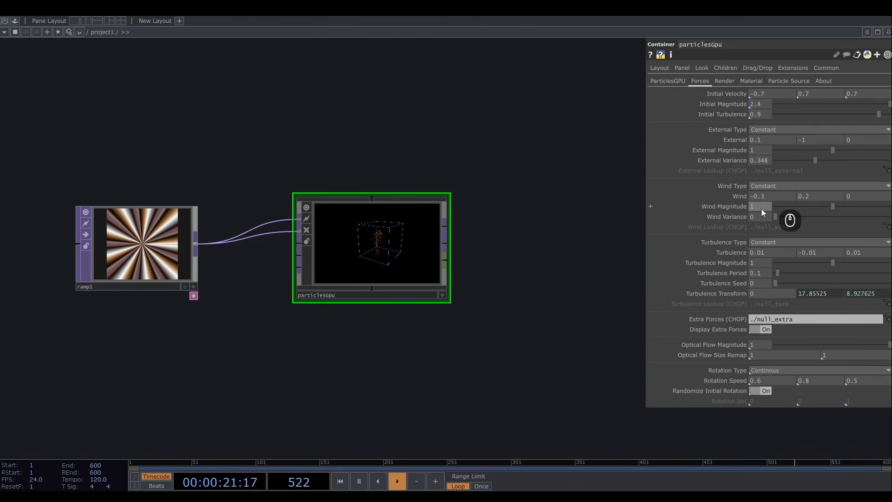
key(BackSpace)
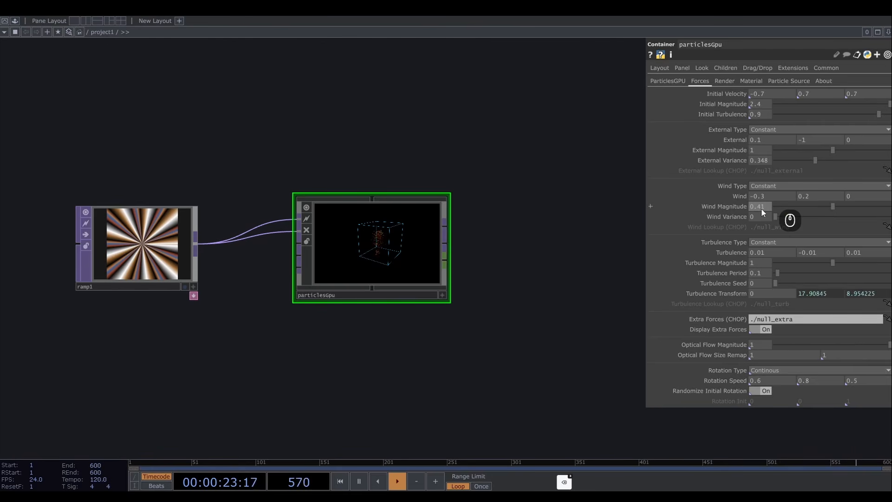
scroll(763, 216, up, 2)
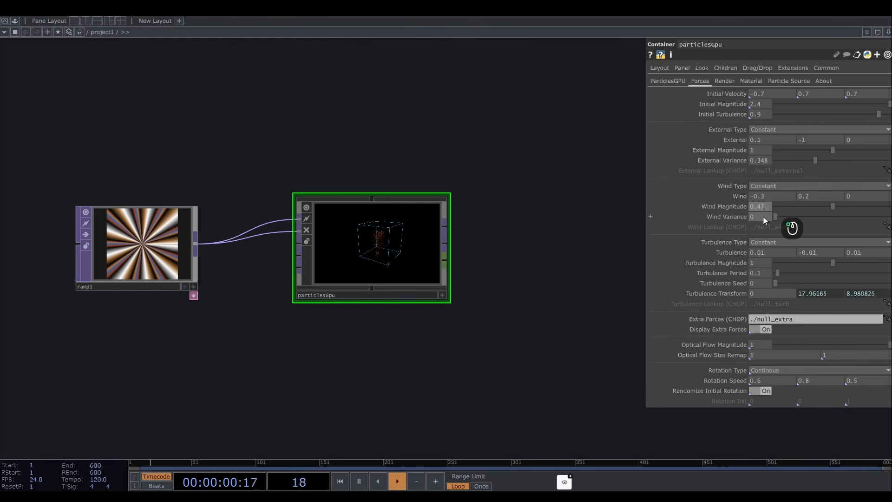
scroll(763, 216, up, 2)
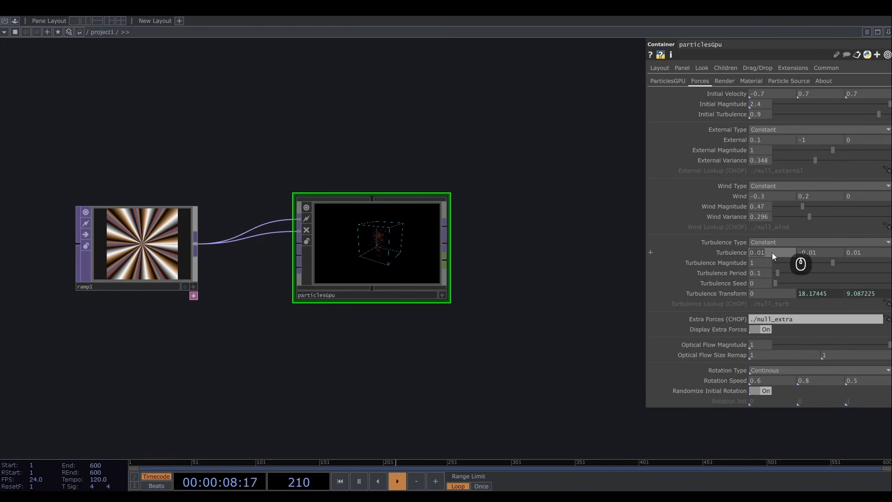
Set the first two Turbulence force values to -0.29 and -0.31.
scroll(772, 252, down, 2)
scroll(772, 252, down, 10)
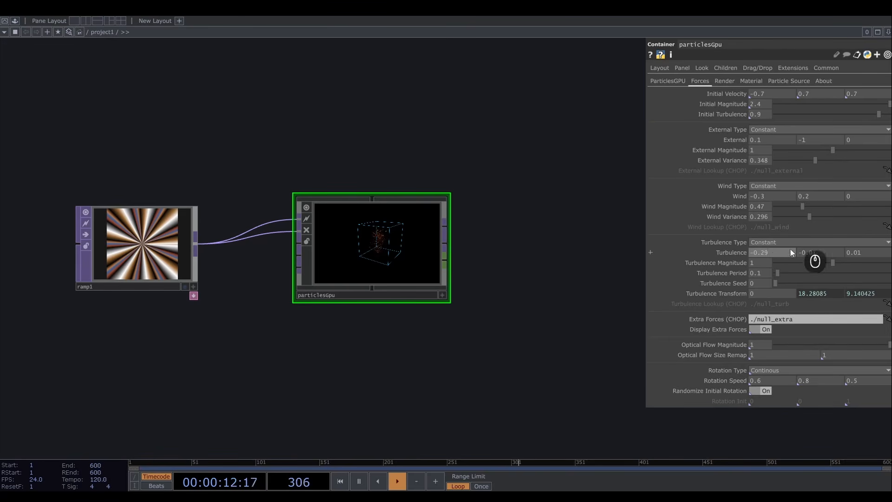
scroll(827, 255, down, 20)
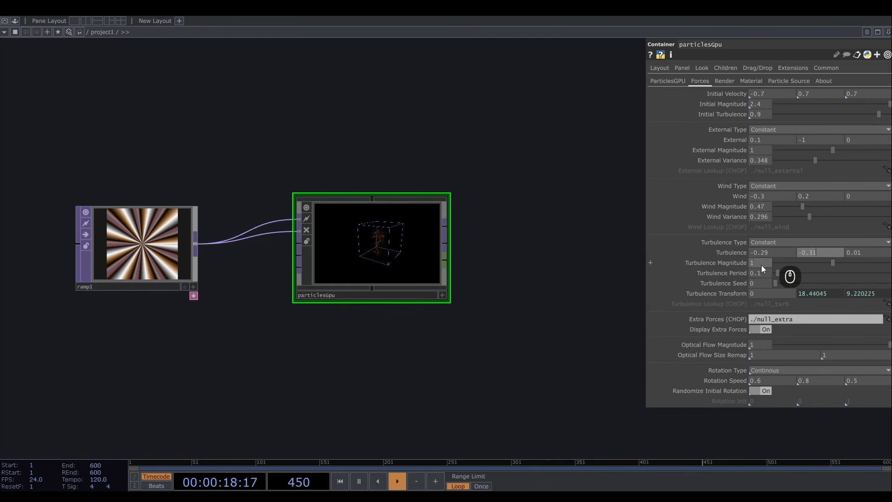
Set the Turbulence Magnitude to 1.1, Turbulence Period to 1.01 and Turbulence Seed to 46.
scroll(761, 264, up, 1)
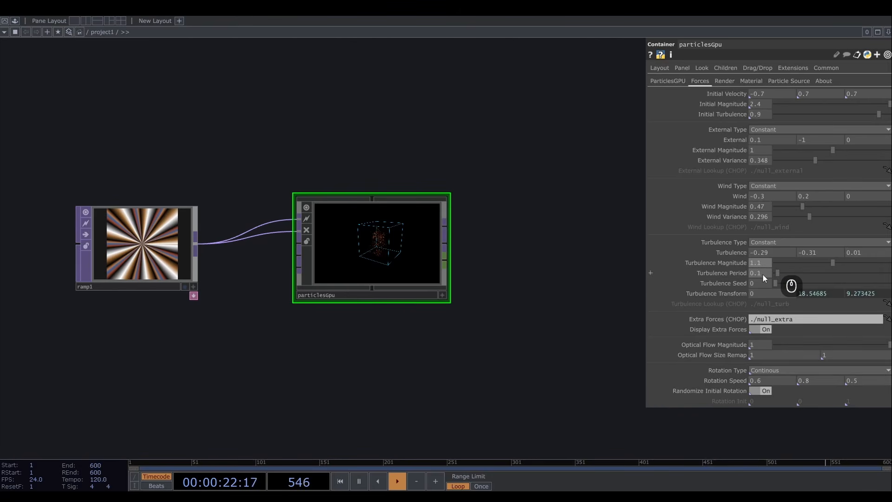
scroll(766, 273, up, 10)
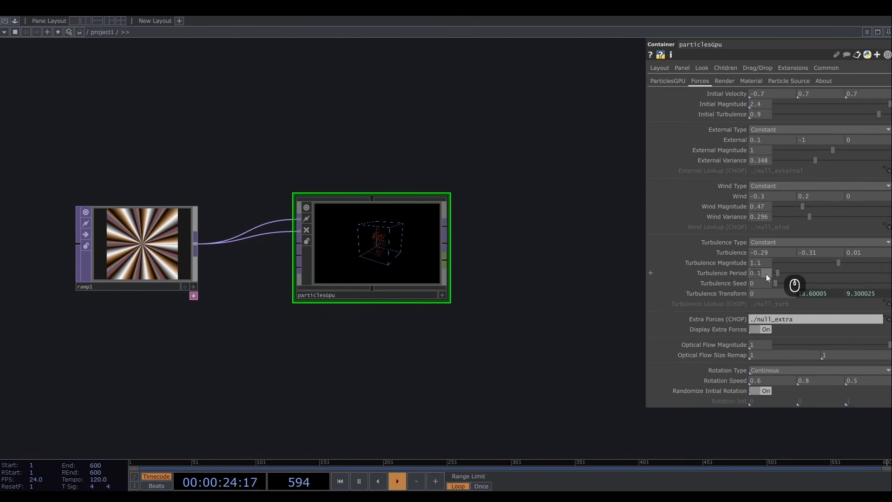
text(01)
drag(762, 284, 746, 284)
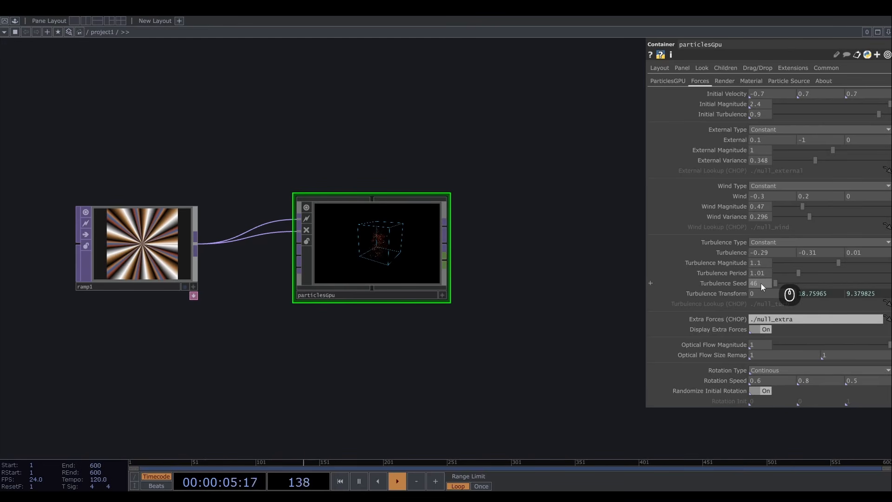
text(46)
key(Return)
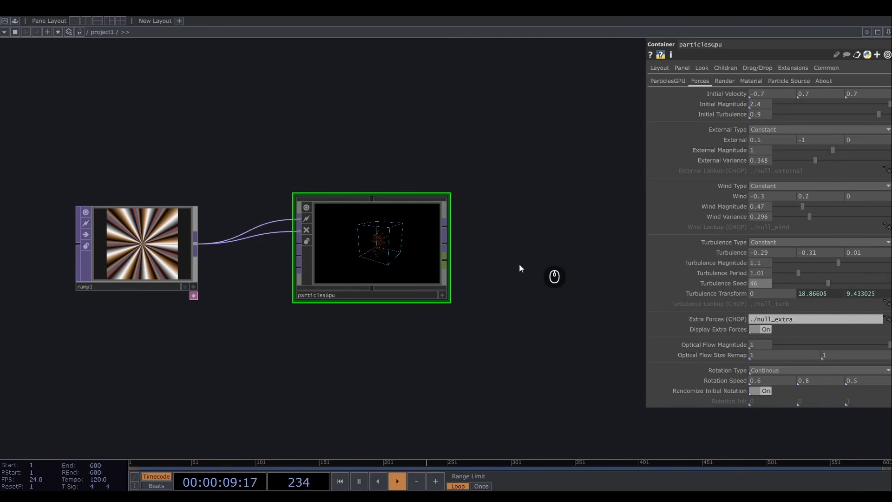
Switch the particlesGpu material to custom and assign pointsprite1 as its Custom Material.
drag(511, 268, 539, 277)
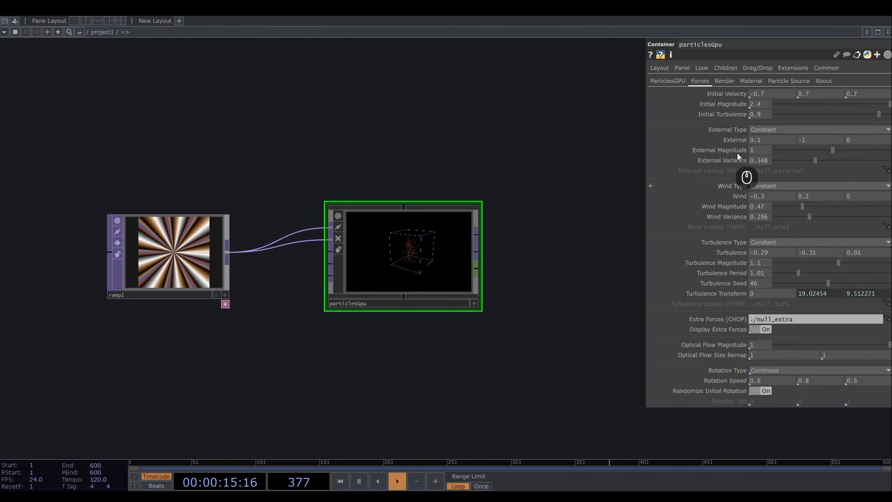
click(749, 80)
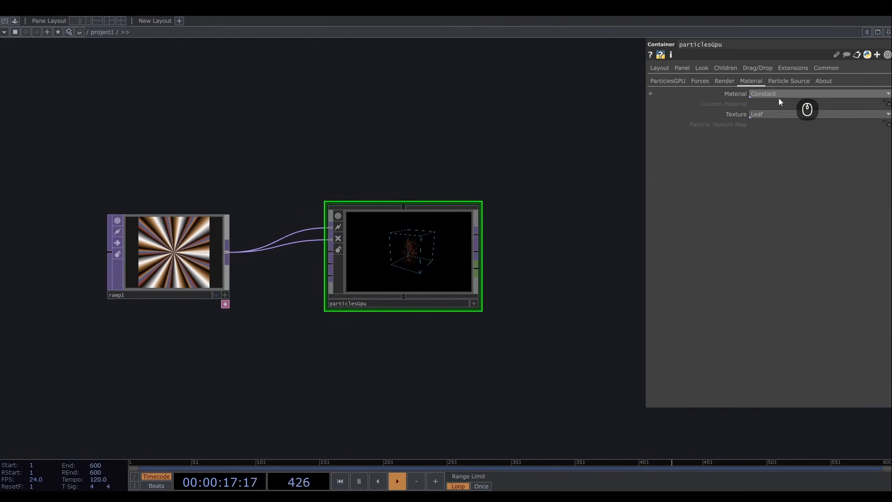
click(779, 95)
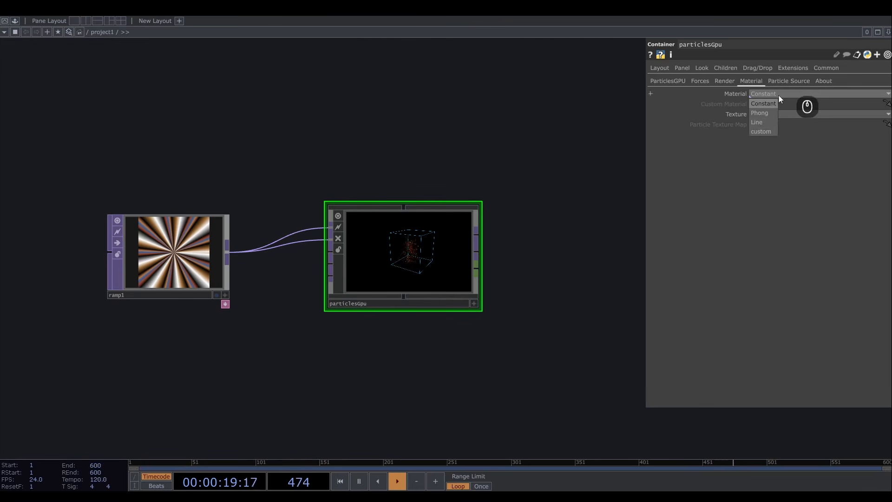
click(764, 132)
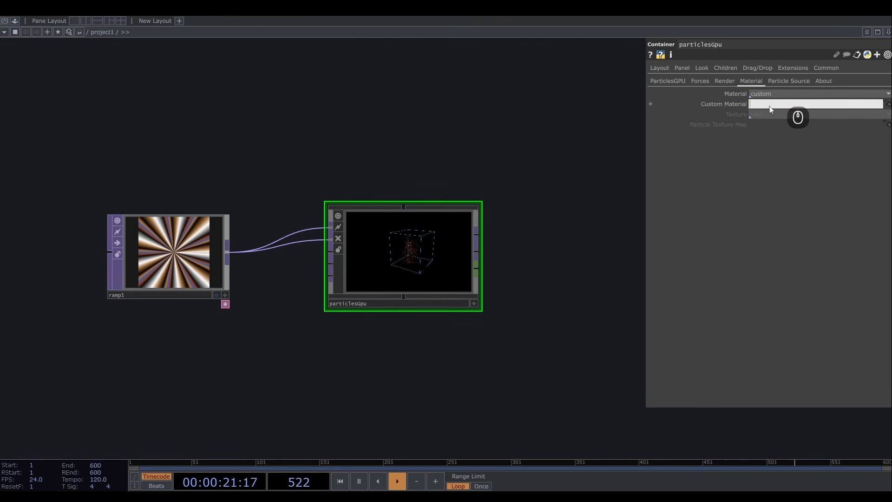
text(pointsprite1)
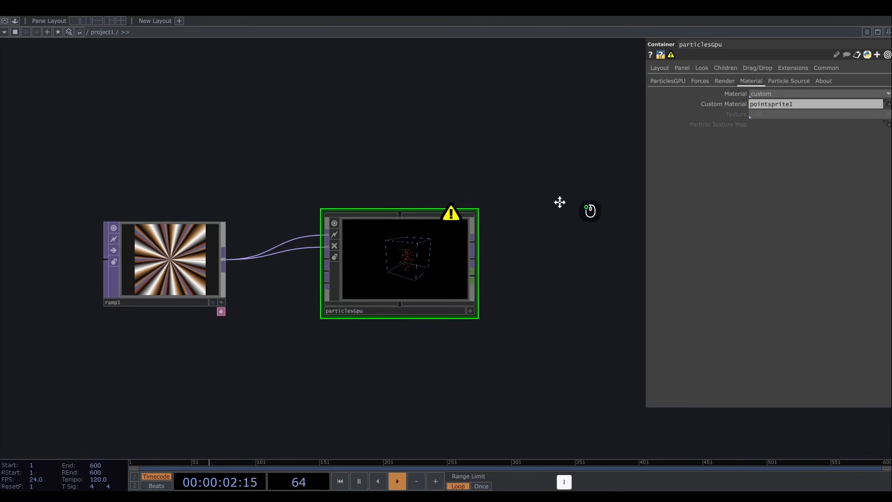
Add a Point Sprite MAT to the network above particlesGpu.
key(Tab)
click(513, 93)
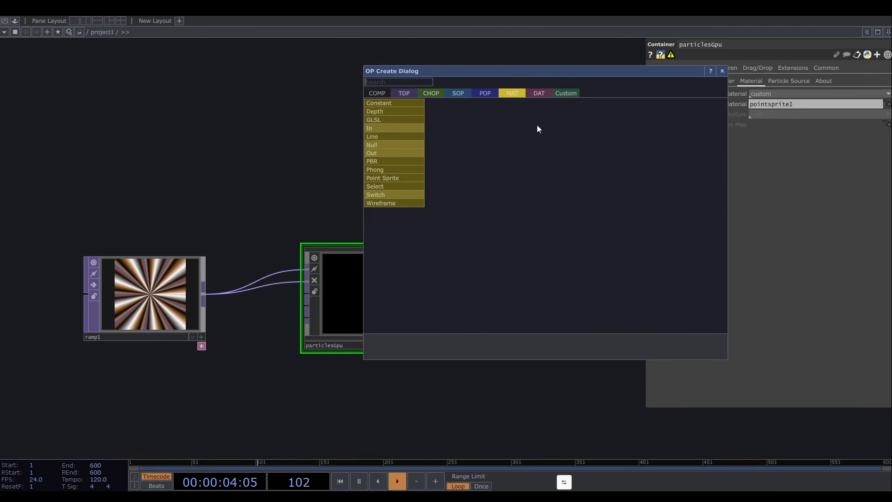
click(397, 176)
click(381, 145)
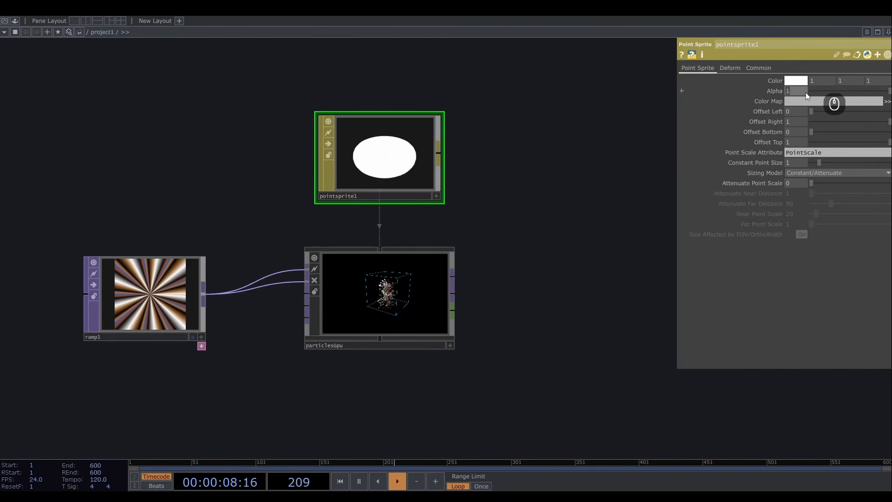
Set pointsprite1's Alpha to 0.6 and turn on its Blending (Transparency).
text(0.6)
key(Return)
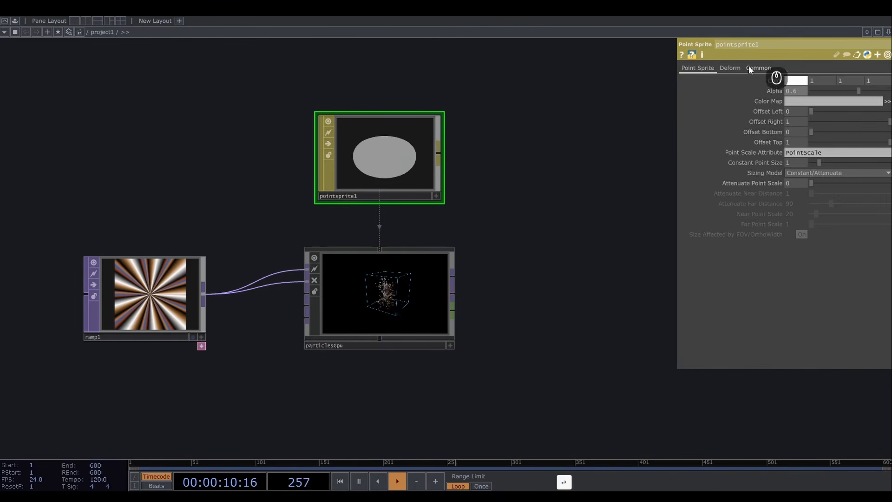
click(749, 67)
click(801, 81)
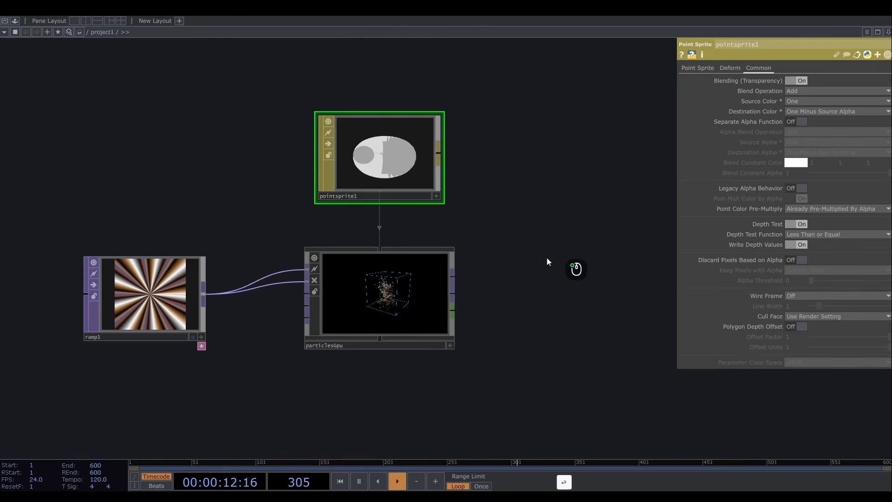
Add a Bloom TOP connected to the first output of particlesGpu.
drag(547, 258, 520, 240)
middle_drag(525, 235, 539, 236)
drag(556, 238, 531, 263)
click(407, 261)
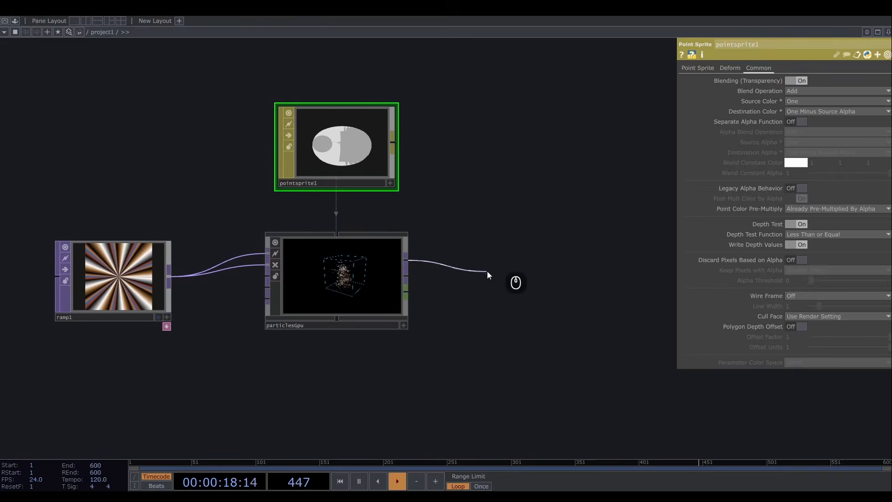
click(488, 272)
text(blo)
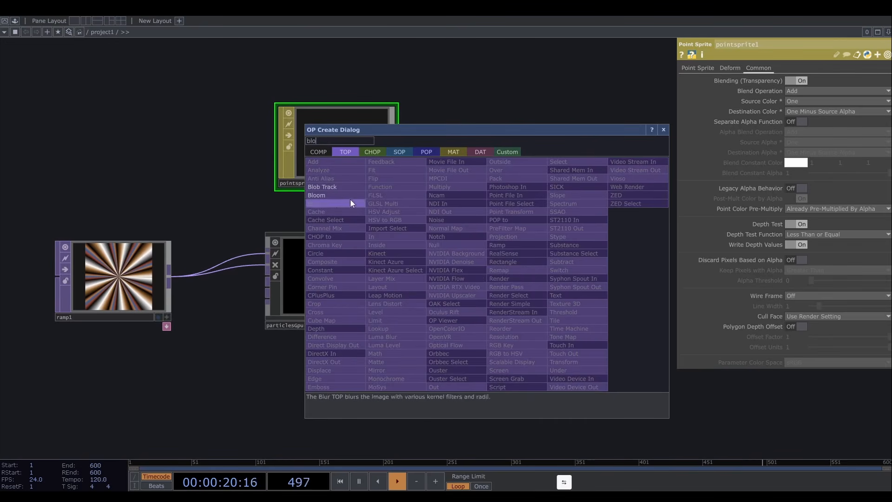
click(348, 195)
click(520, 281)
drag(562, 320, 484, 316)
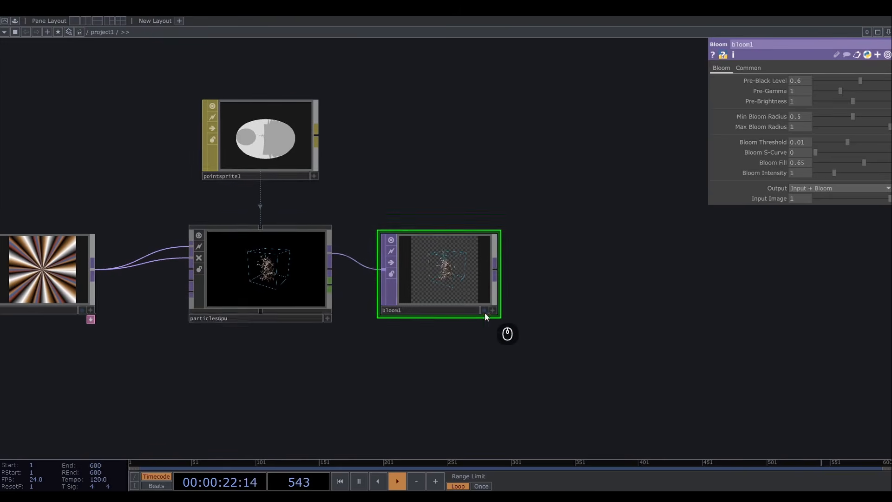
Add an Out TOP connected to the output of bloom1.
click(484, 268)
click(561, 269)
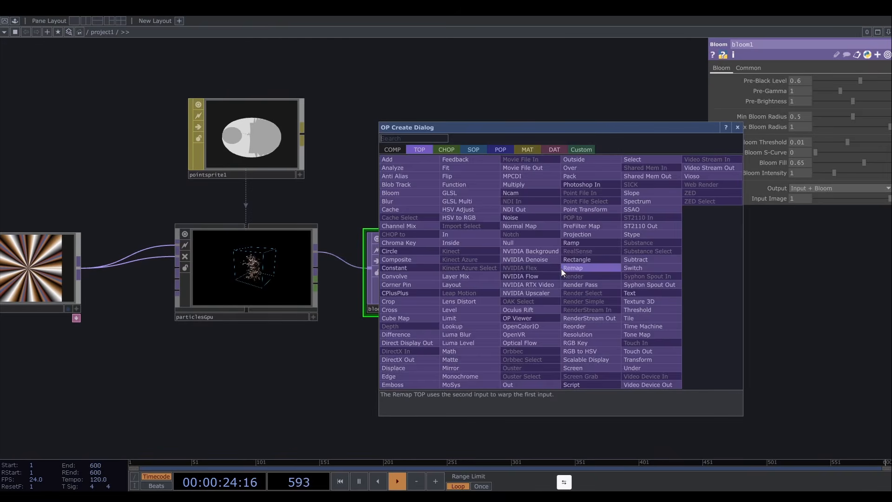
click(516, 384)
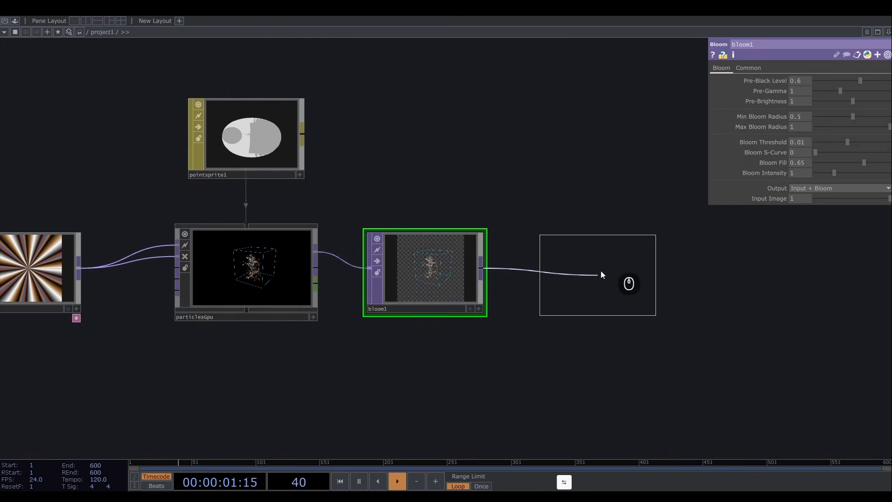
click(601, 274)
Set bloom1's Pre-Black Level to 0.068.
click(460, 273)
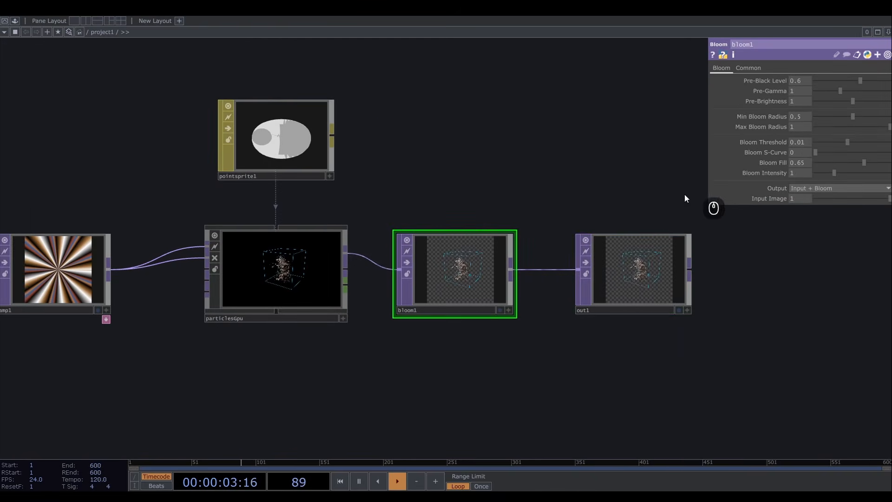
click(798, 81)
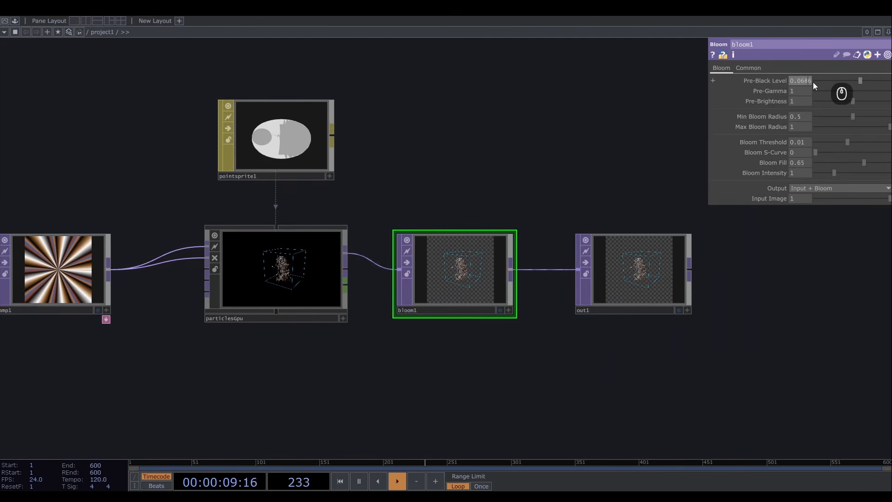
key(BackSpace)
key(BackSpace)
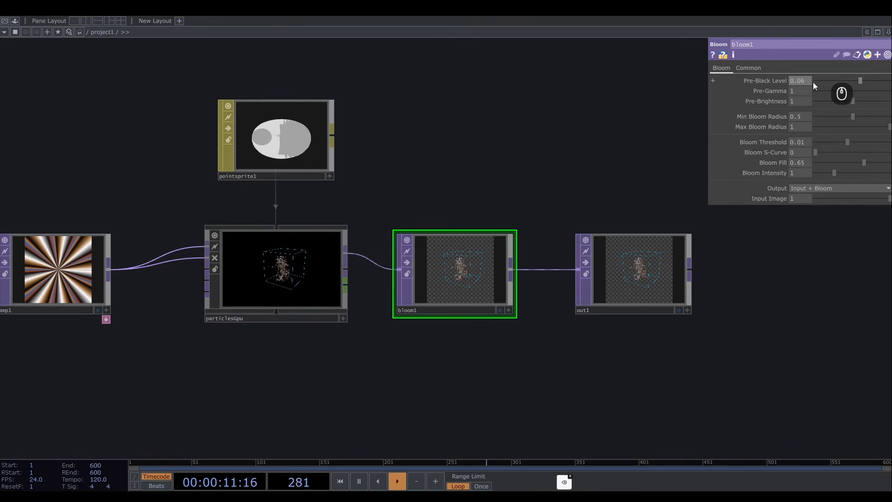
text(8)
key(Return)
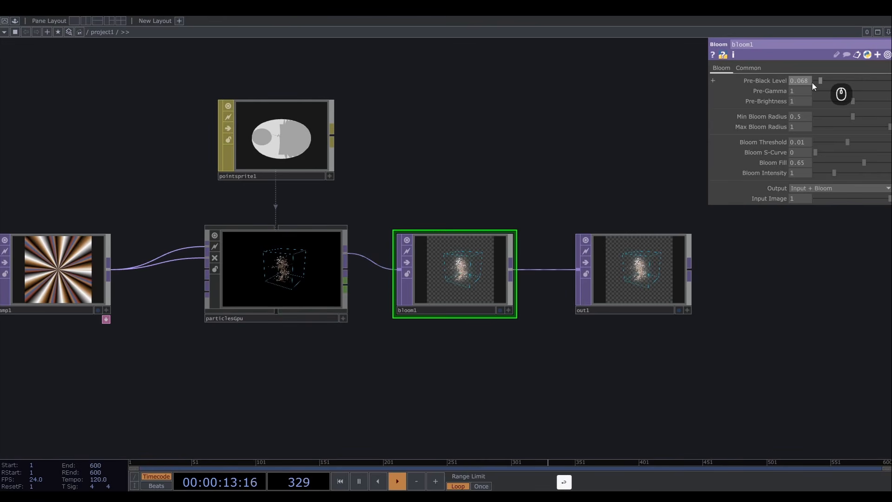
Set bloom1's Pre-Gamma to 1.4 and its Pre-Brightness to 1.38.
click(804, 90)
text(.4)
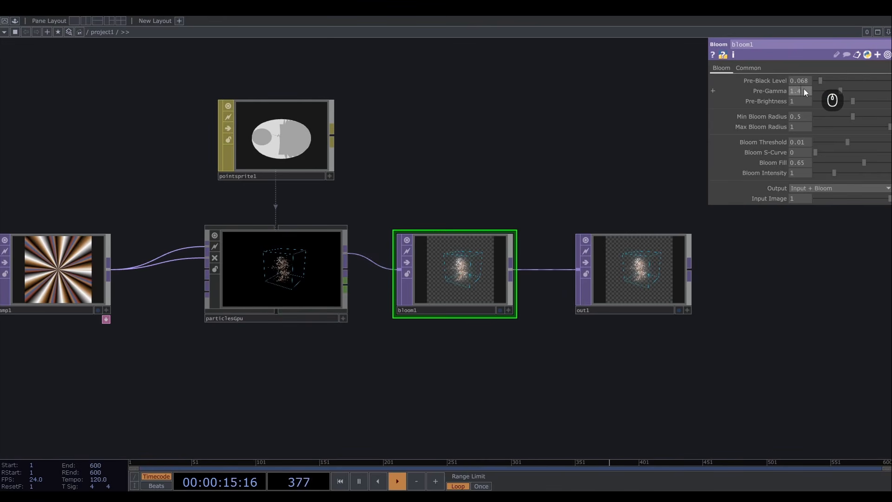
key(Return)
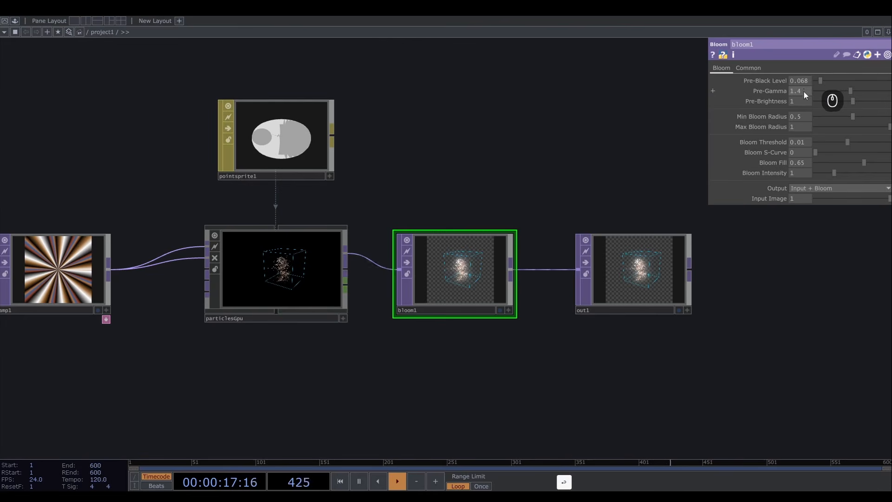
click(800, 102)
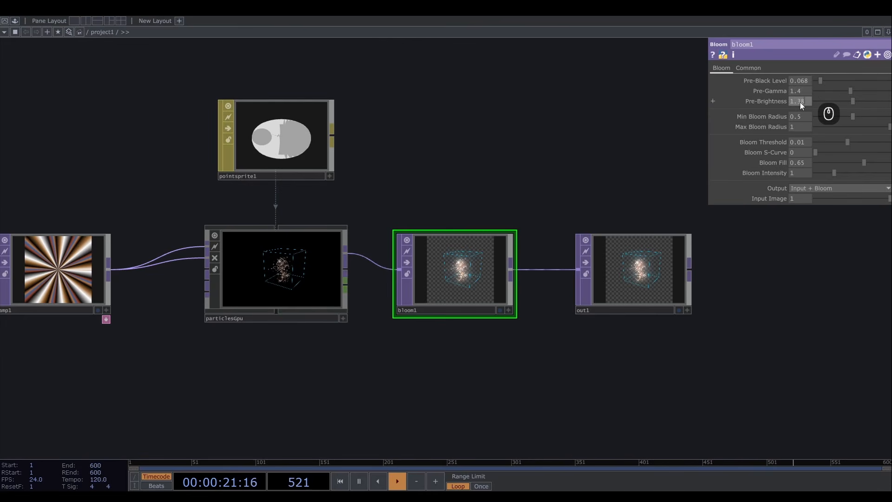
text(.38)
key(Return)
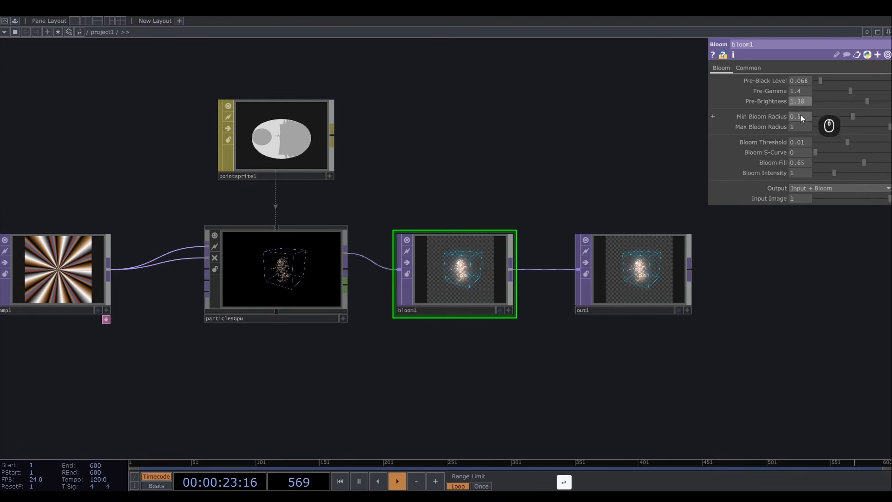
Set bloom1's Min Bloom Radius to 0.18 and its Bloom Threshold to 0.0096.
click(801, 116)
key(BackSpace)
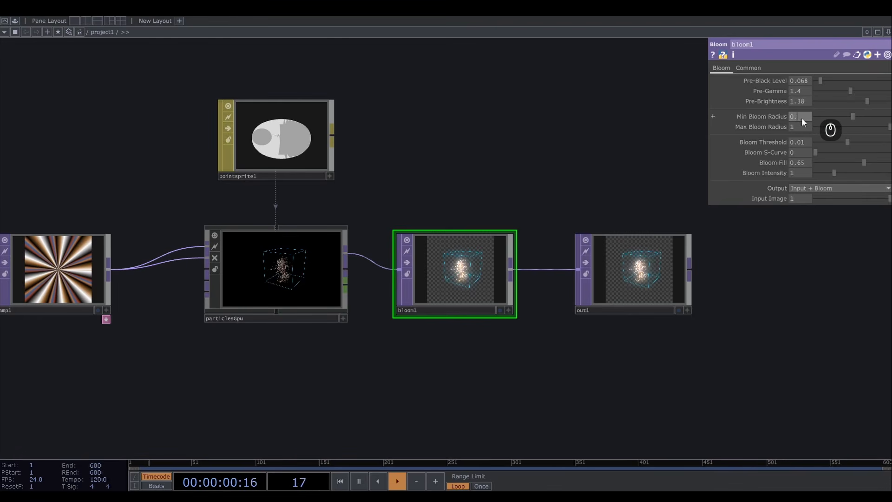
text(18)
key(Return)
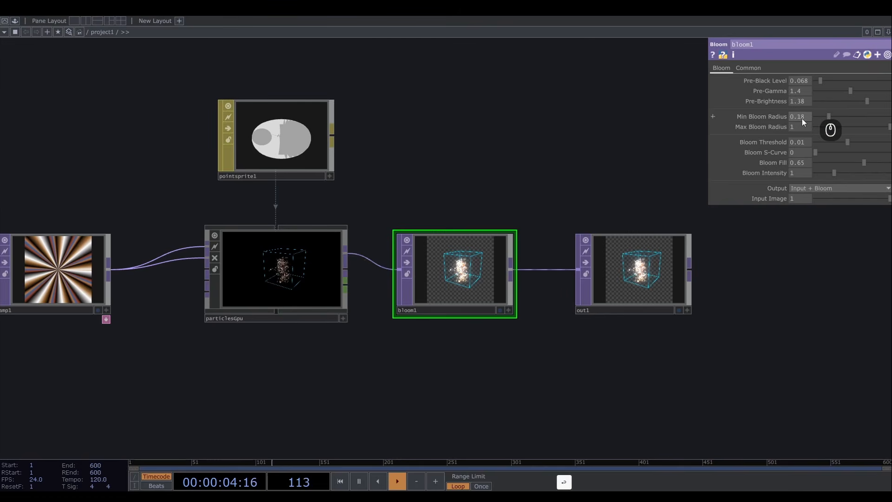
click(805, 144)
key(BackSpace)
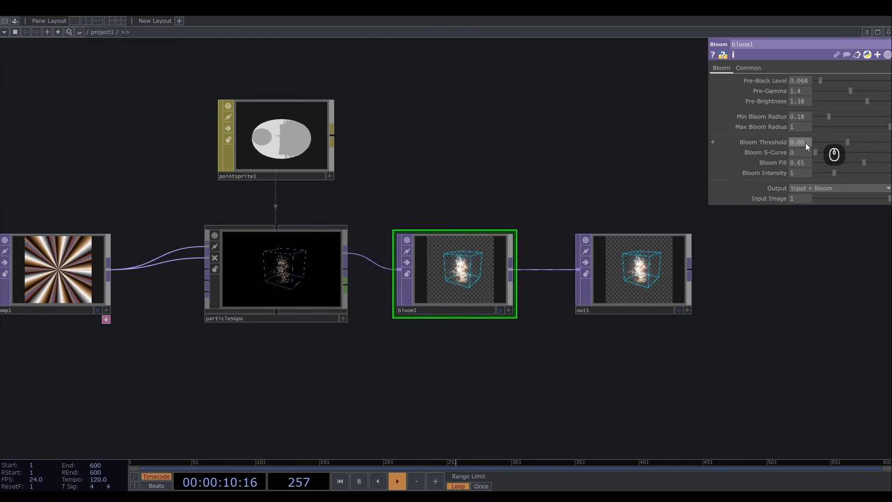
text(96)
key(Return)
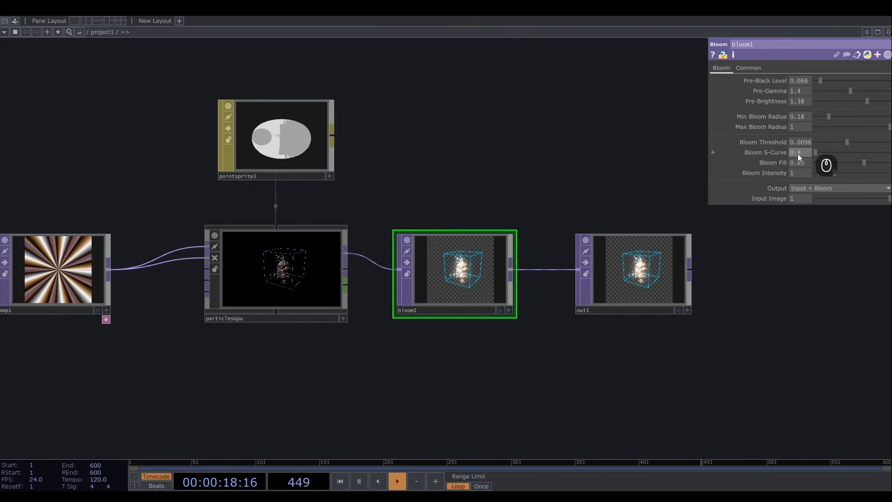
Set bloom1's Bloom S-Curve to 0.807 and its Bloom Fill to 0.795.
click(798, 155)
text(0.807)
key(Return)
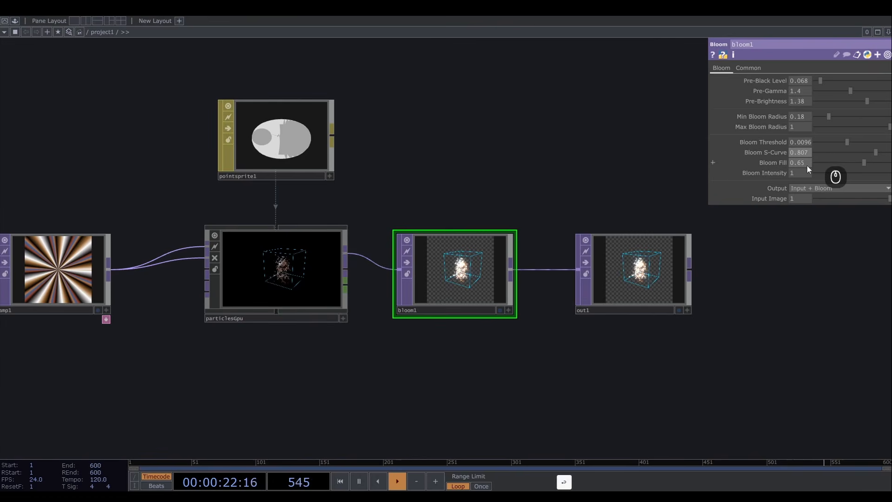
click(807, 165)
key(BackSpace)
key(BackSpace)
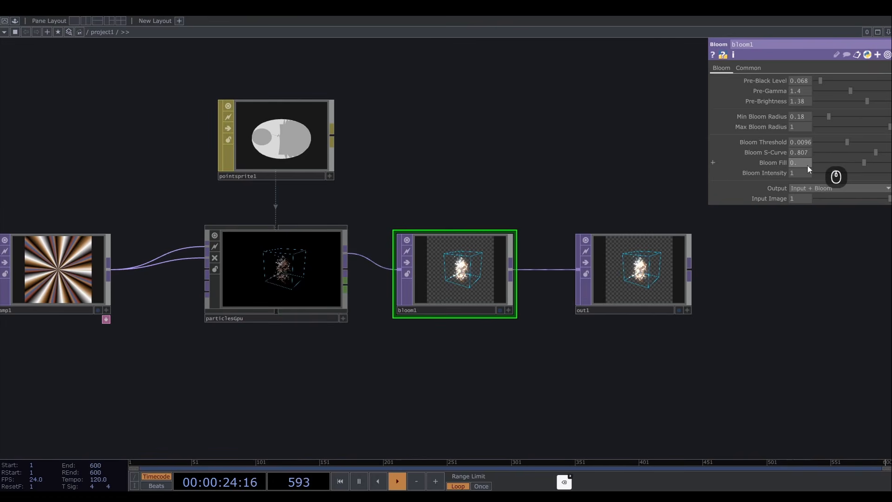
text(795)
key(Return)
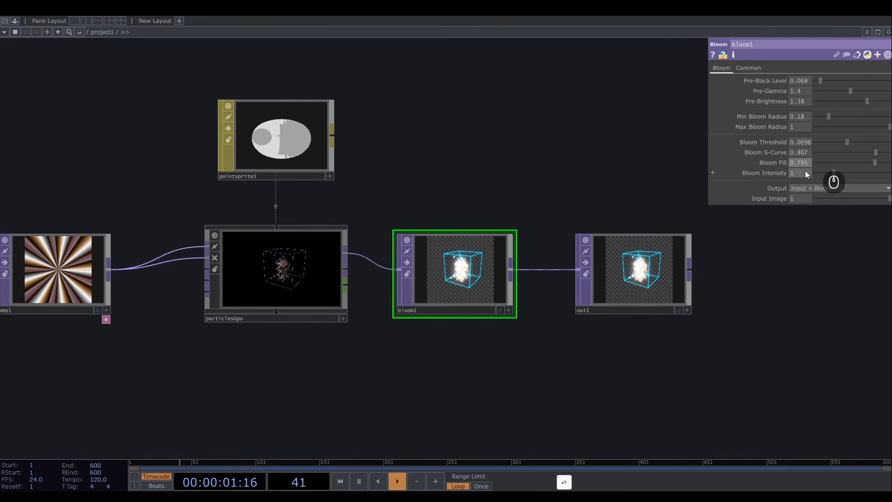
Reduce bloom1's Bloom Intensity to 0.33.
click(803, 172)
key(BackSpace)
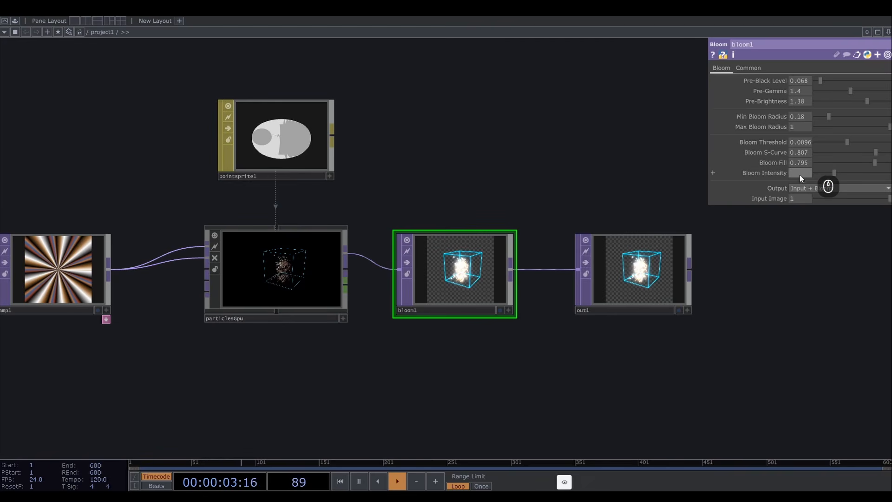
text(0.33)
key(Return)
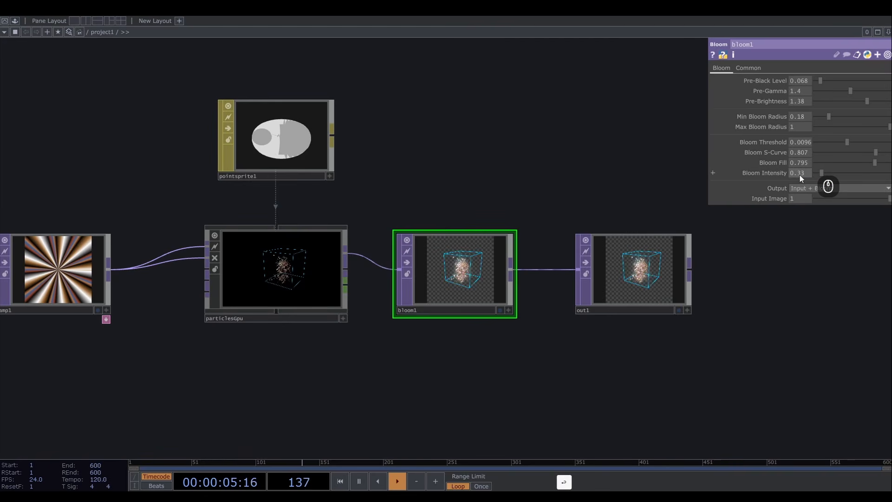
Turn off Display Bounds in the ParticlesGPU parameters of particlesGpu.
scroll(567, 183, down, 2)
scroll(538, 205, up, 2)
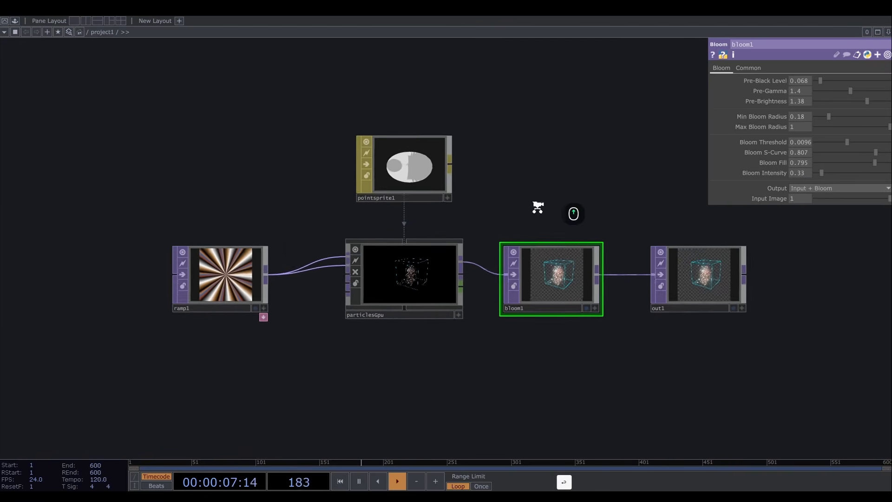
click(461, 289)
click(667, 81)
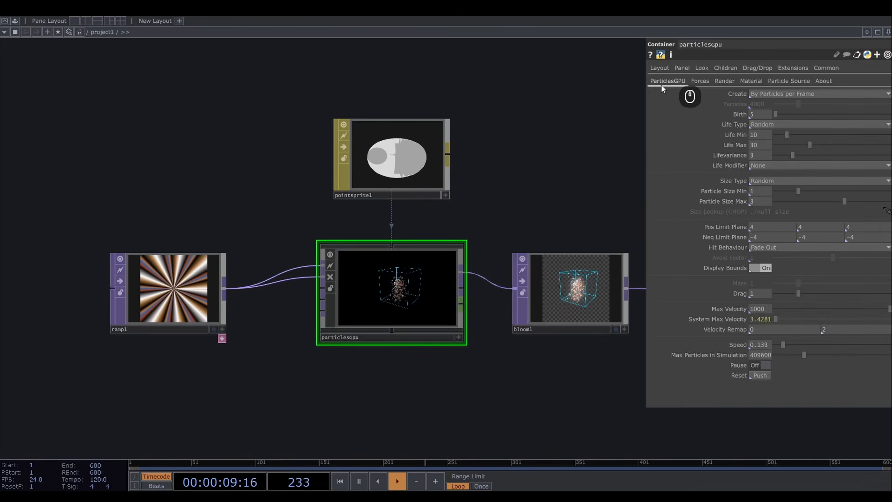
click(757, 268)
Enter the particlesGpu network and set Select Input of switch2 to 0 in the Instancing and Rendering of Particles section.
drag(494, 215, 515, 213)
scroll(415, 301, up, 3)
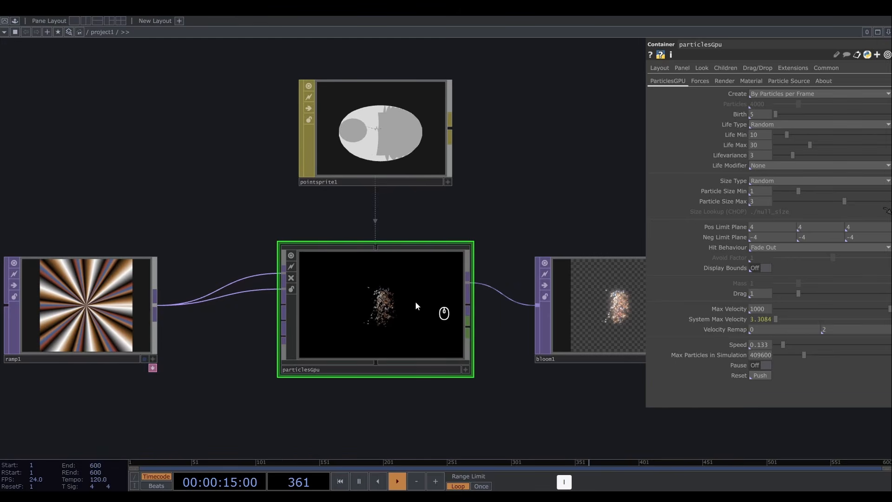
scroll(414, 301, up, 3)
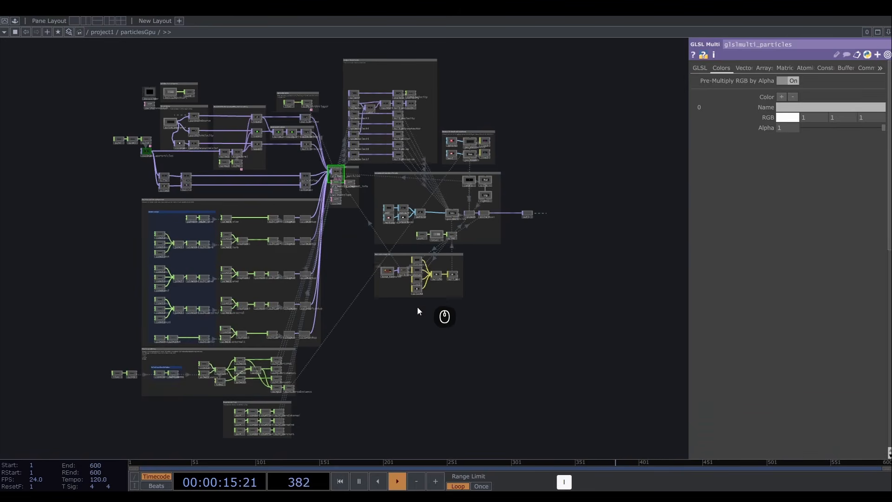
scroll(531, 261, up, 8)
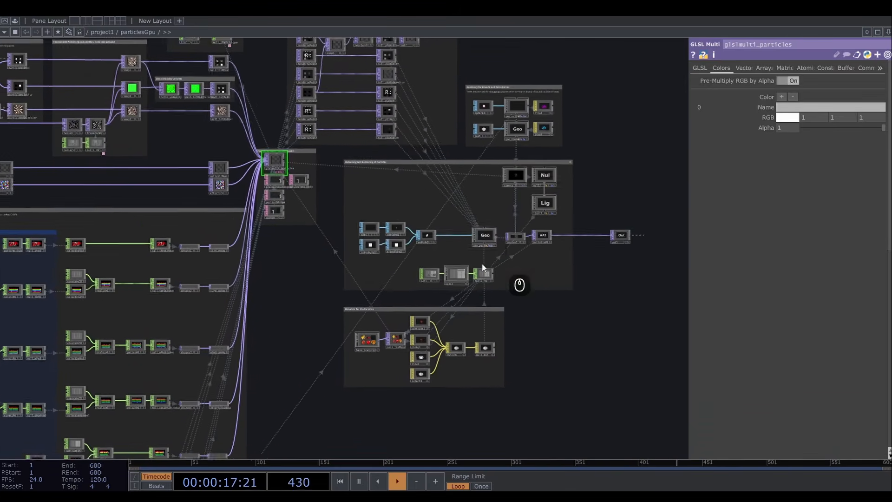
scroll(518, 218, up, 2)
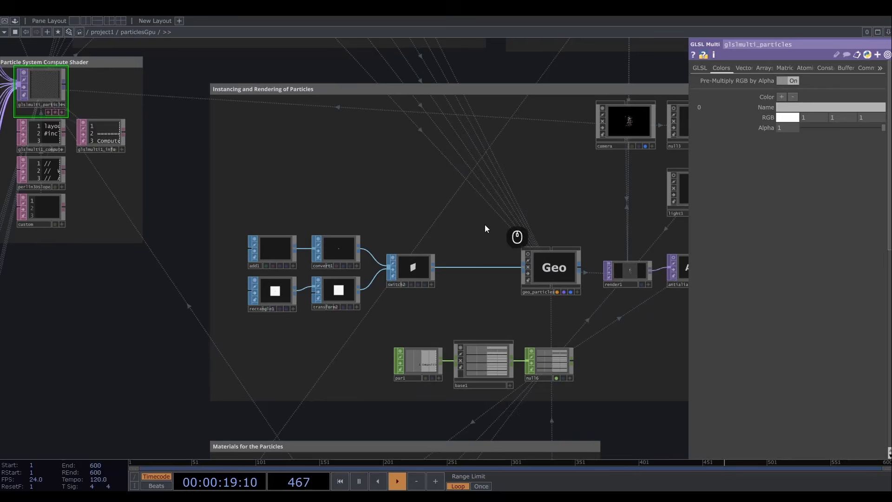
click(420, 267)
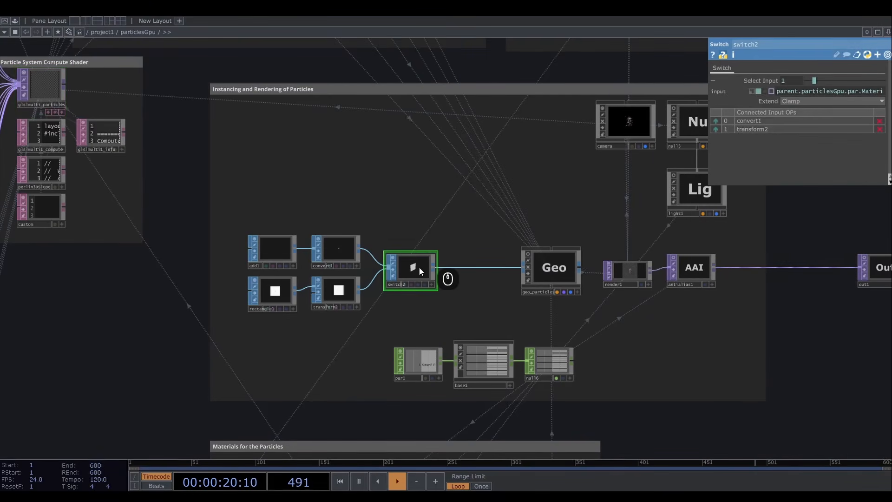
click(755, 80)
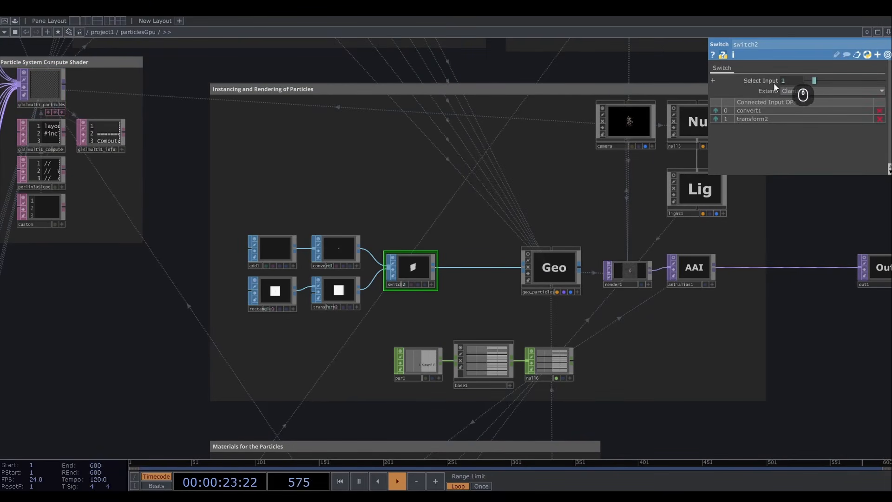
click(782, 81)
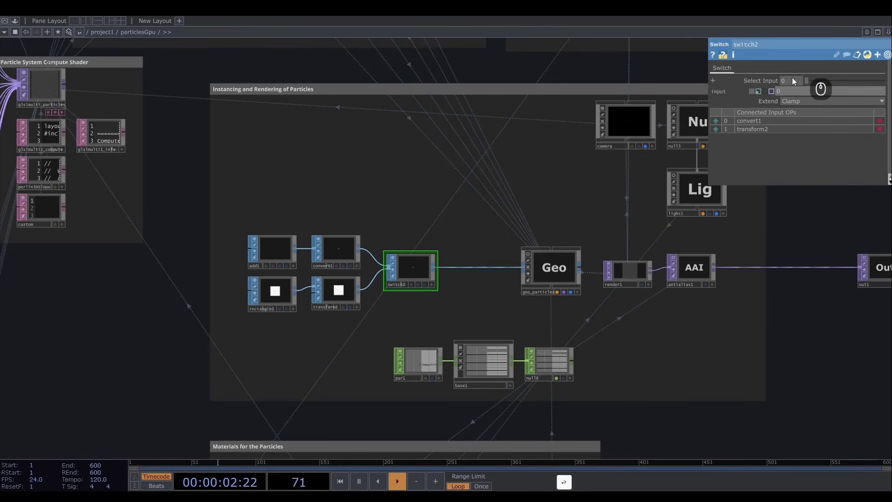
drag(792, 79, 776, 78)
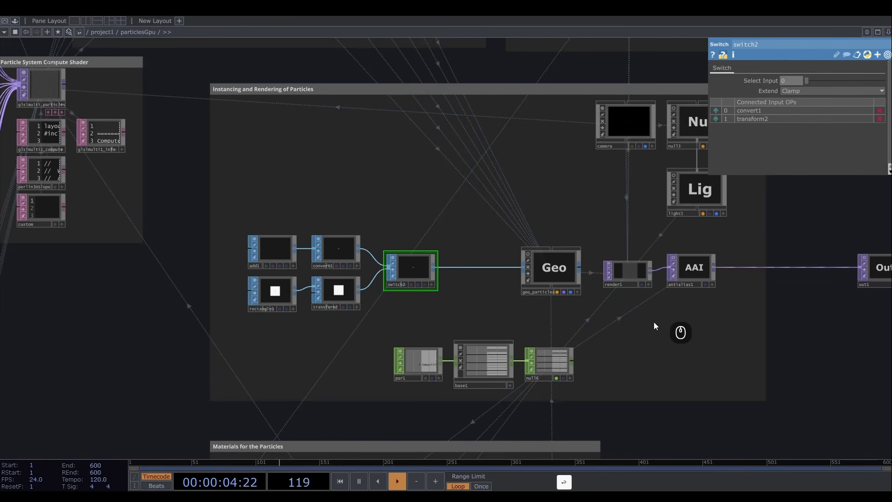
Return from inside particlesGpu to the parent project1 network.
key(u)
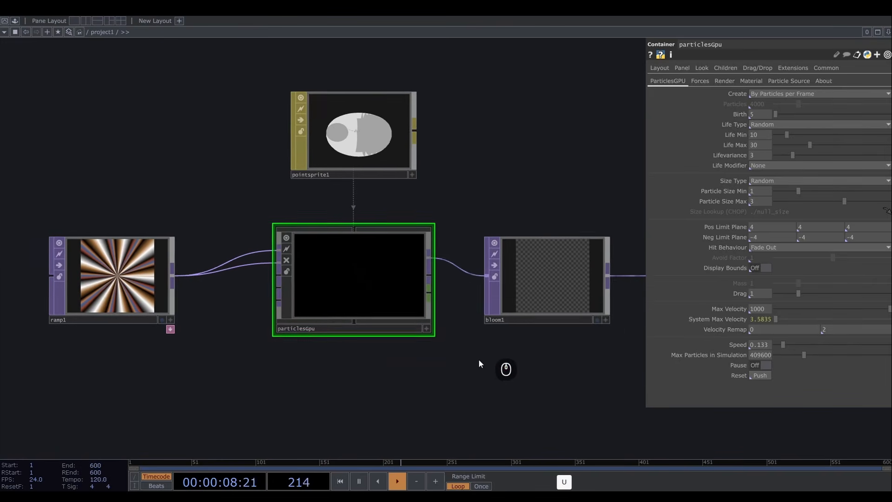
scroll(464, 364, down, 2)
drag(464, 364, 423, 358)
scroll(446, 358, down, 2)
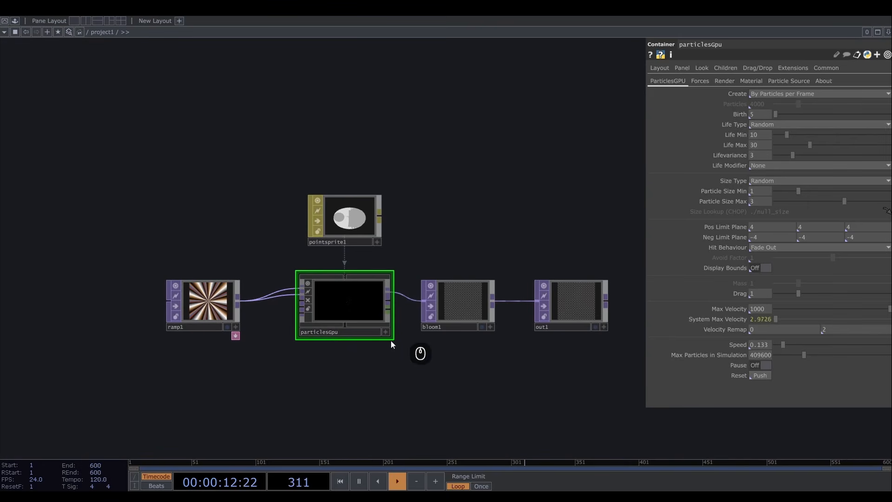
drag(449, 241, 458, 237)
scroll(467, 232, down, 3)
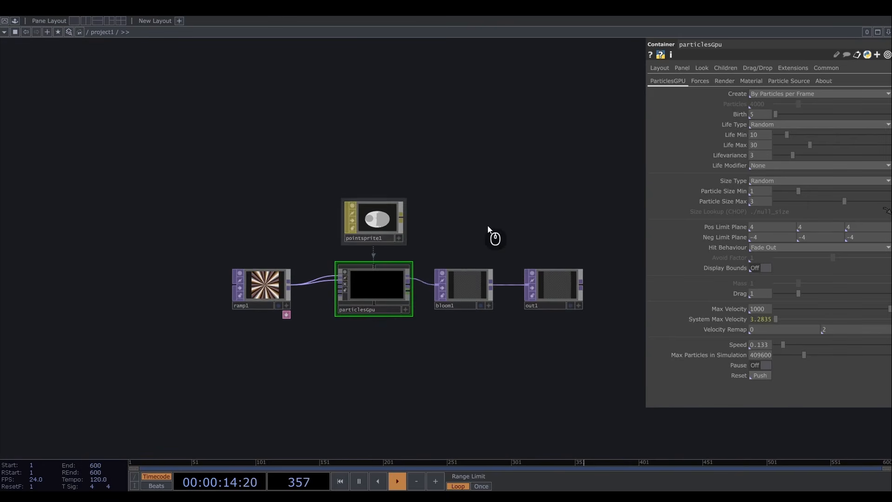
mouse_move(508, 227)
mouse_down()
mouse_move(484, 224)
mouse_move(495, 220)
mouse_up()
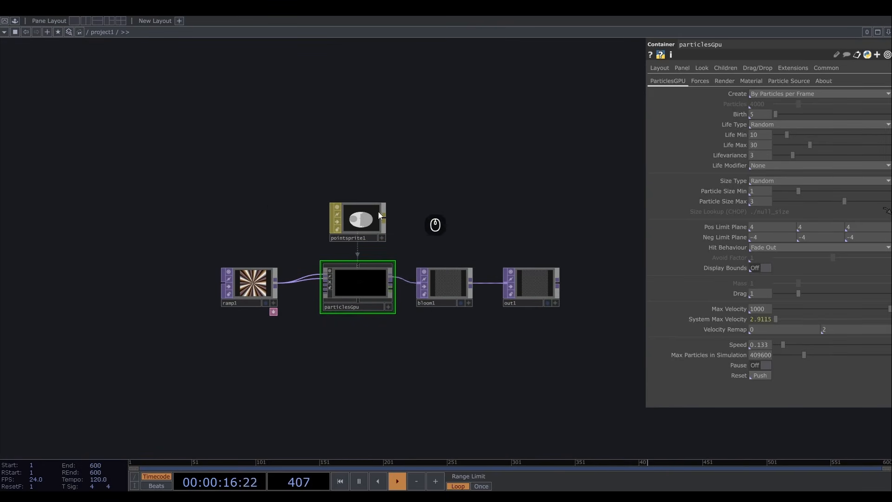
Enclose all five project operators in an annotation box and leave its title empty.
key(shift+a)
drag(207, 188, 588, 339)
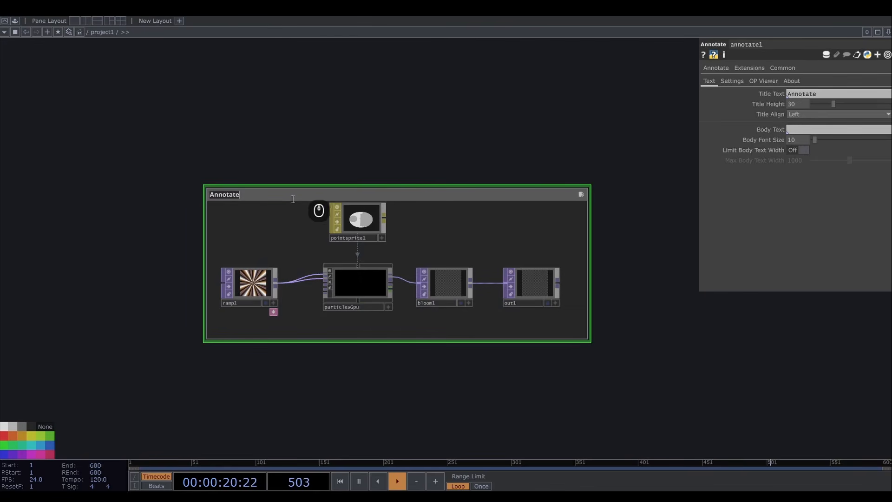
key(BackSpace)
key(Return)
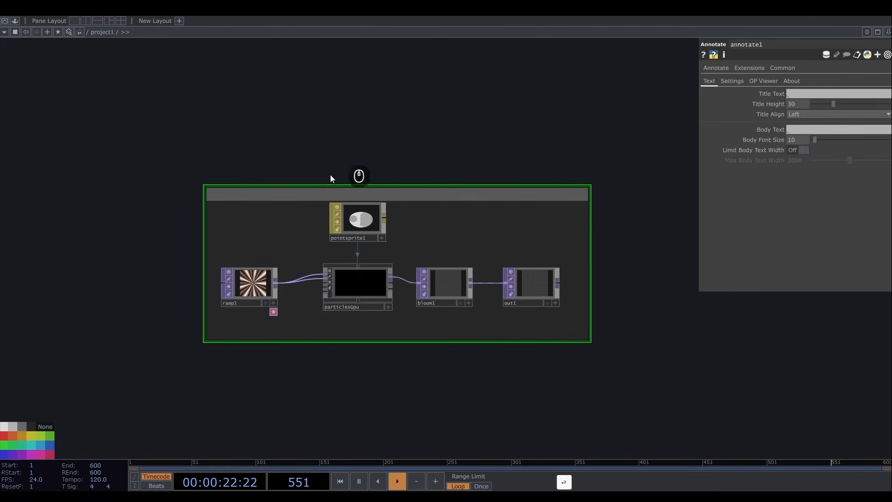
Extend the annotation box's upper edge slightly upward and color the box black.
drag(332, 185, 333, 176)
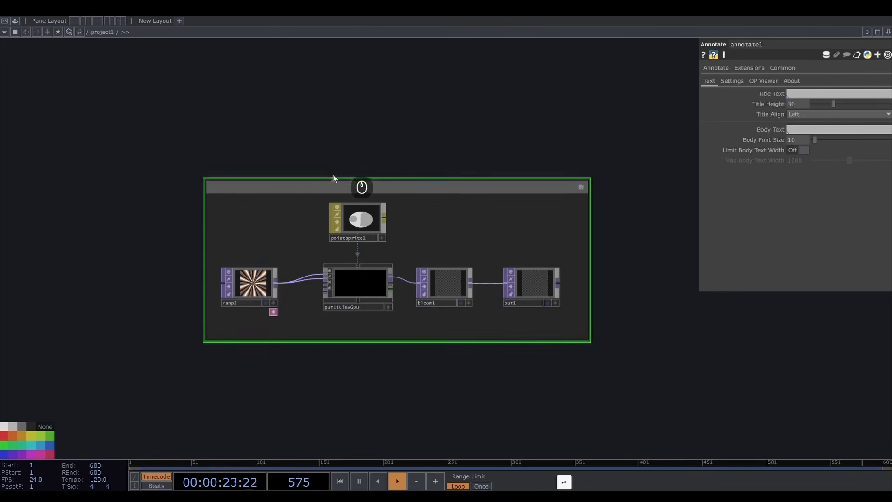
click(32, 426)
Select all operators inside the annotation, hide the color palette and turn off the viewers of ramp1, pointsprite1, bloom1 and out1.
right_drag(229, 201, 537, 311)
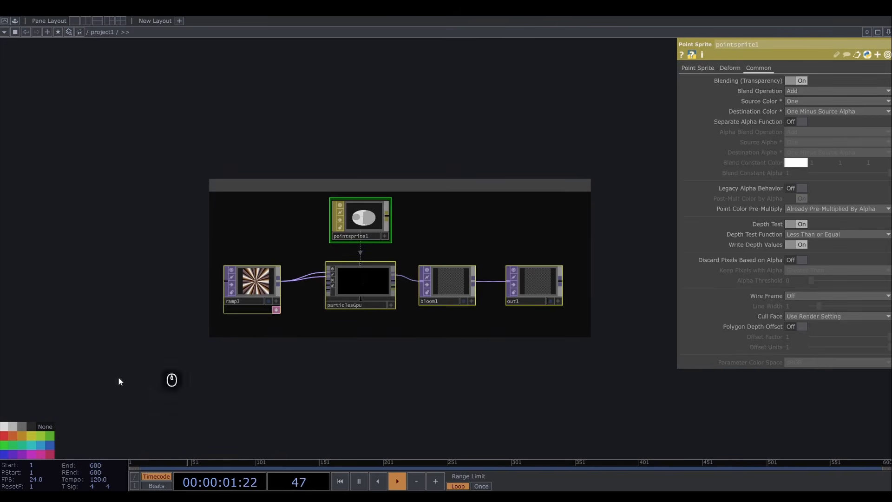
key(c)
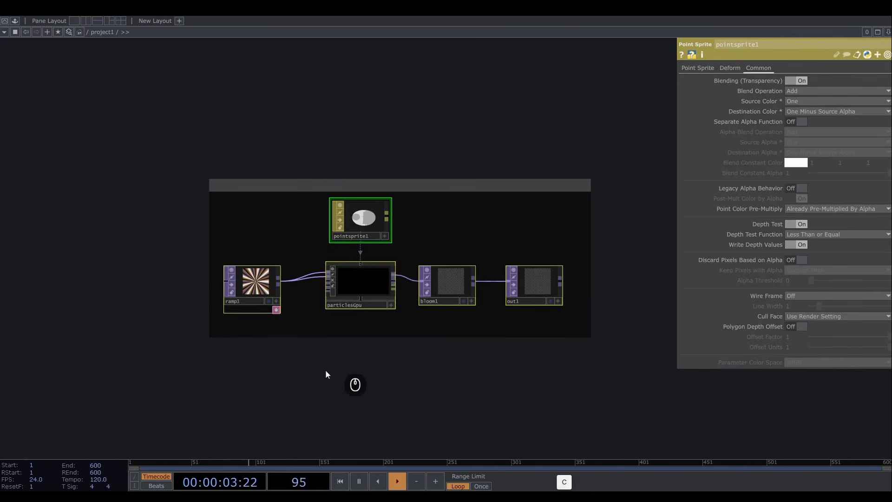
click(266, 249)
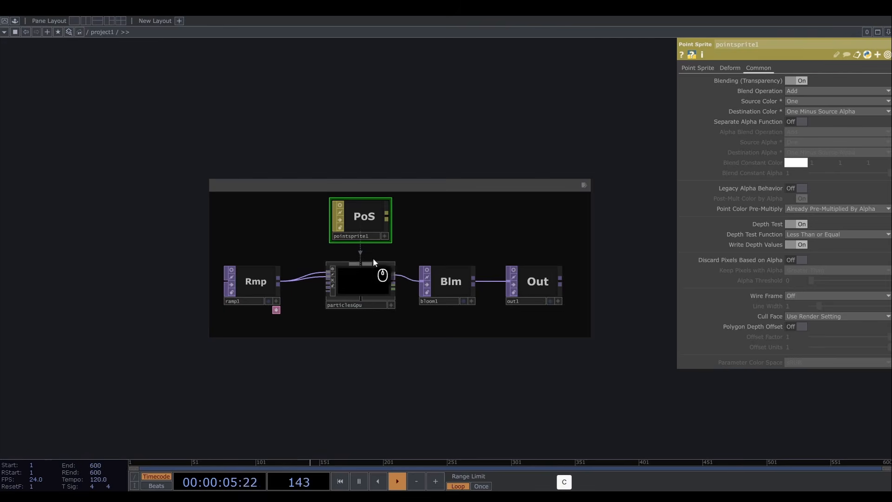
Hide the parameter window of the network editor.
scroll(409, 318, up, 3)
drag(420, 321, 461, 336)
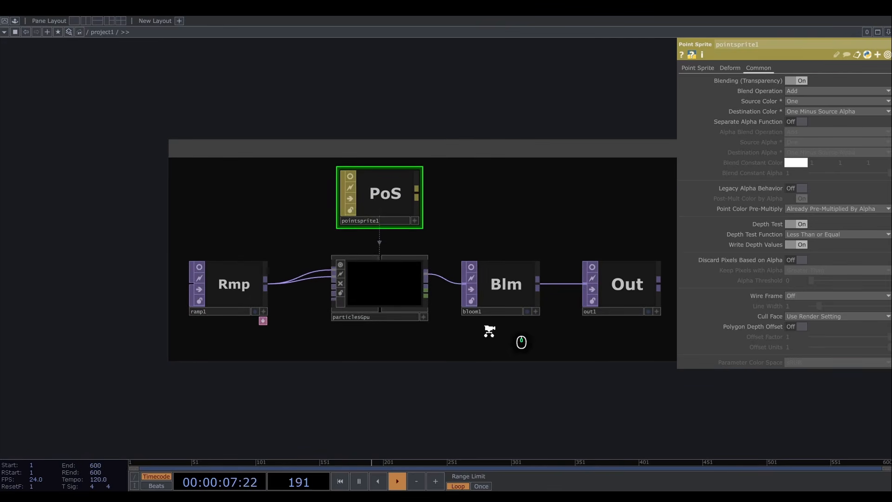
scroll(489, 332, down, 4)
drag(491, 376, 607, 346)
key(p)
scroll(515, 350, up, 2)
scroll(462, 343, up, 4)
scroll(461, 343, down, 5)
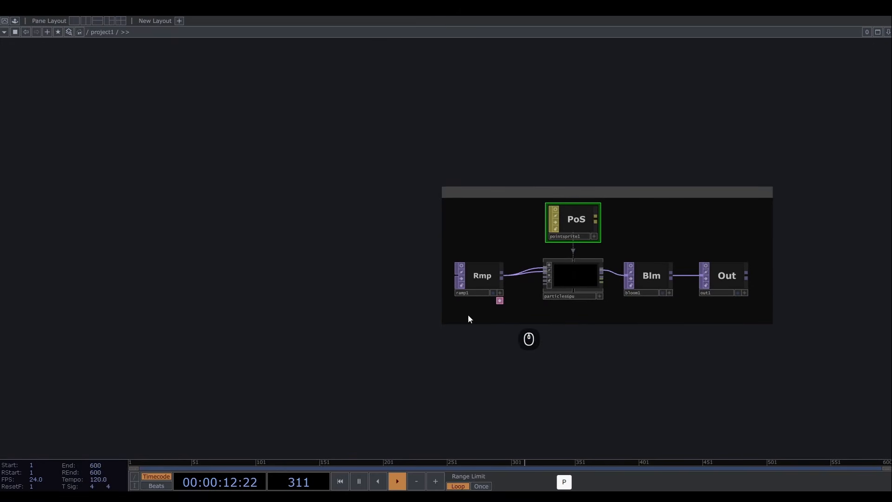
Split the workspace into two side-by-side panes, showing the project1 panel output in one and framing the operator network in the other.
click(86, 21)
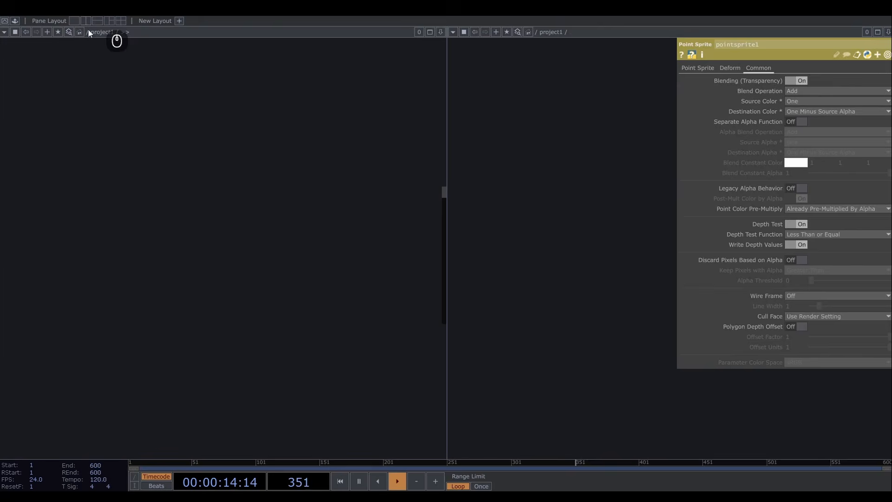
click(6, 33)
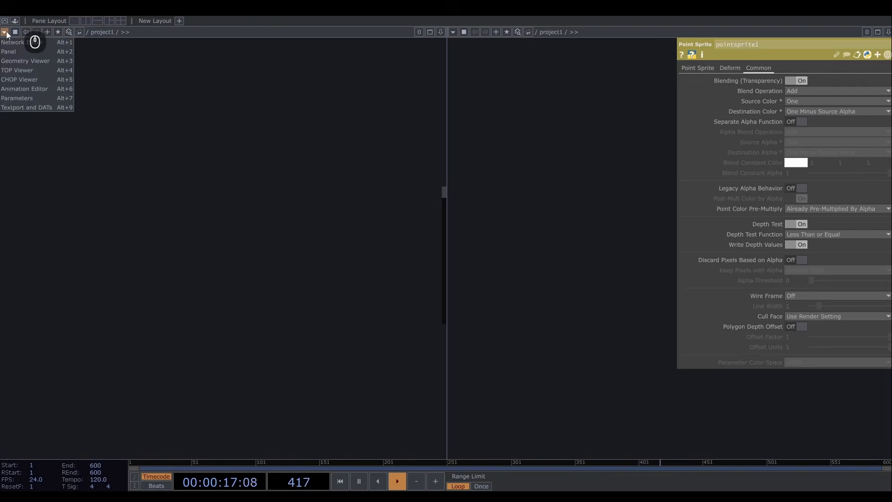
click(26, 55)
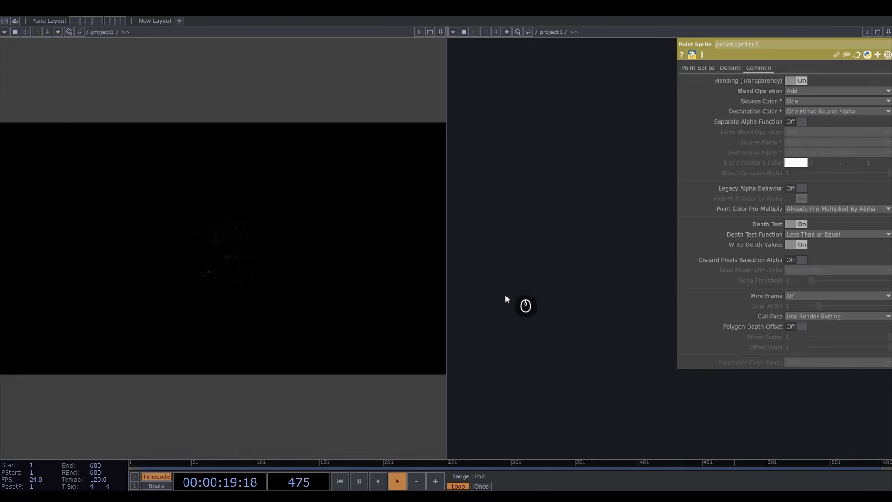
drag(610, 343, 455, 394)
drag(618, 407, 567, 368)
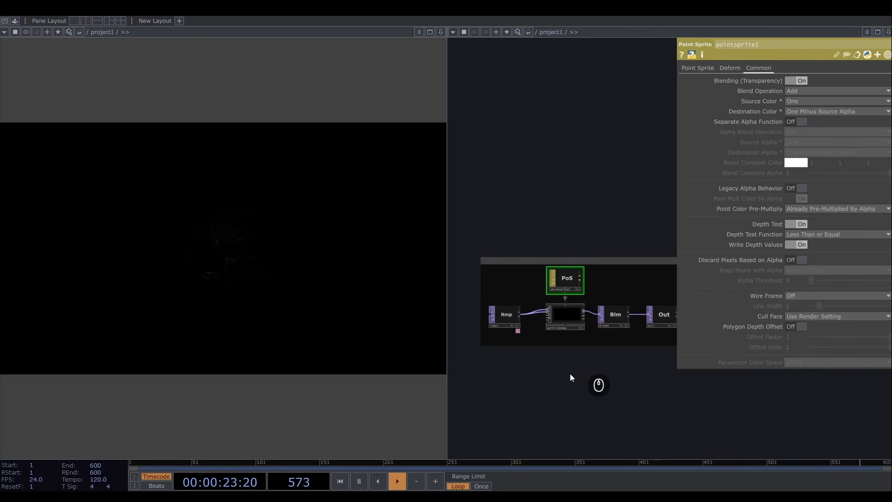
Set the height of the project1 container to 1280 and go back inside its network.
key(u)
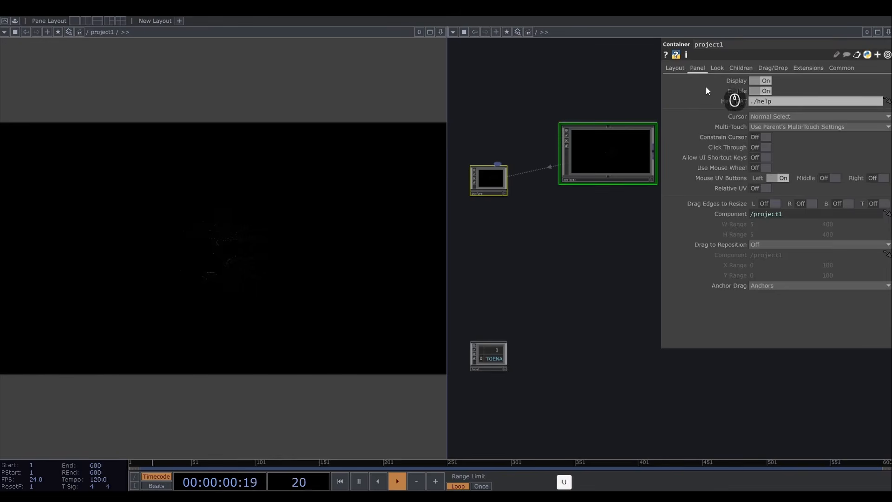
click(717, 67)
click(675, 68)
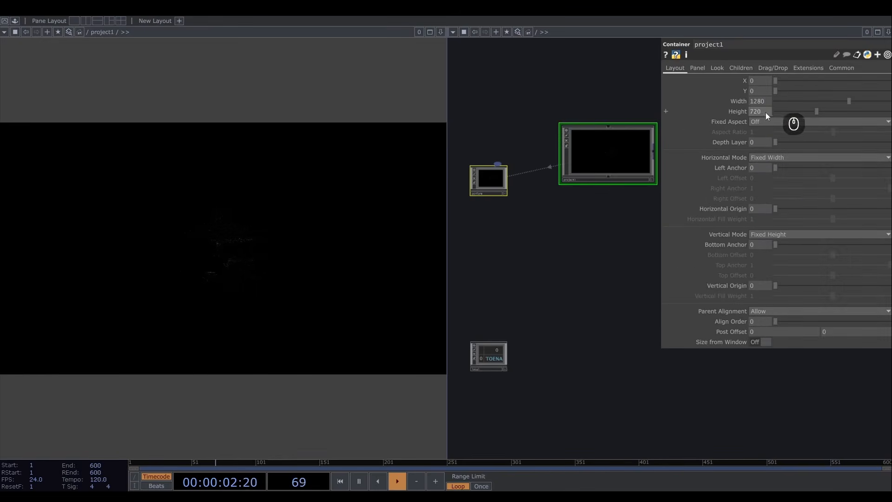
text(1280)
key(Return)
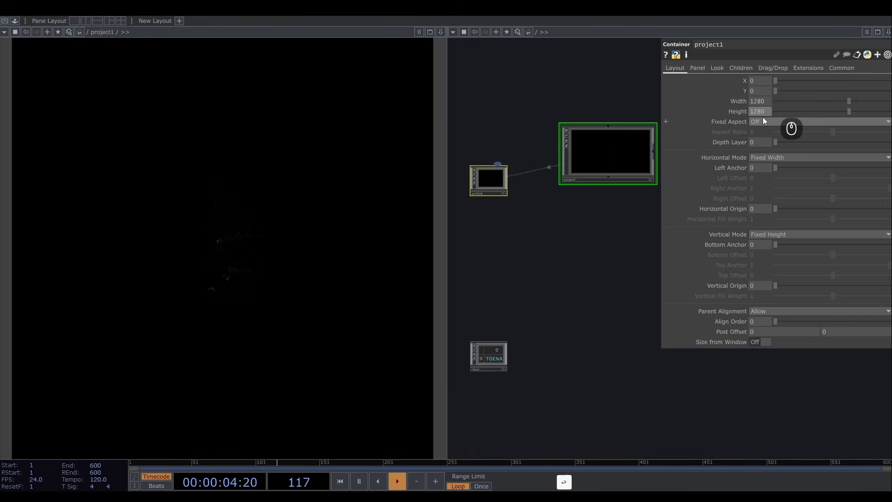
click(625, 153)
key(i)
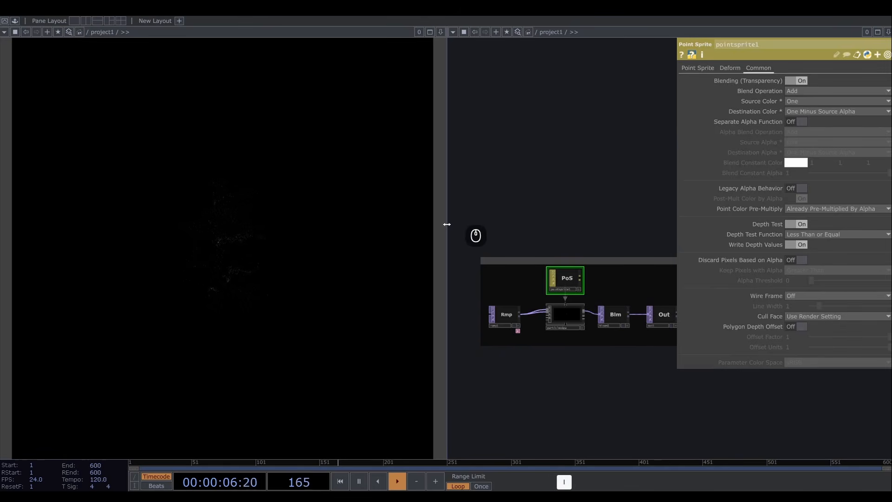
Narrow the panel output pane slightly so the square render fills its width.
drag(446, 223, 421, 226)
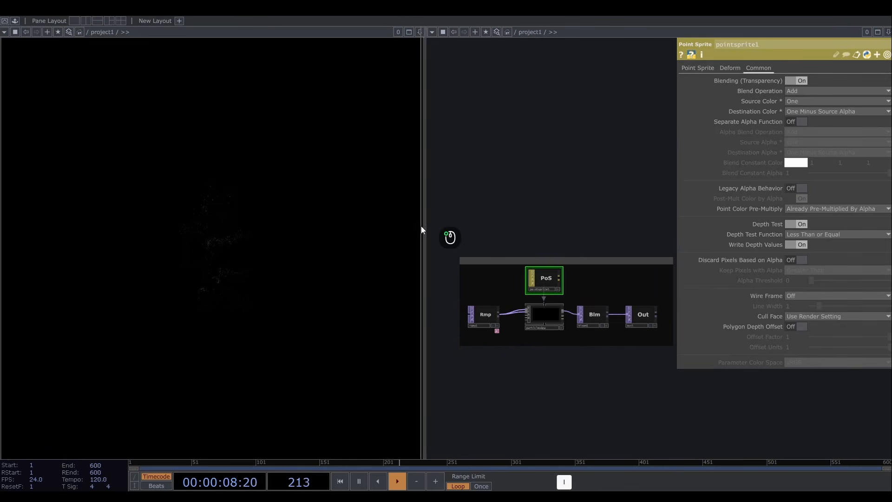
scroll(560, 334, up, 5)
scroll(580, 297, up, 2)
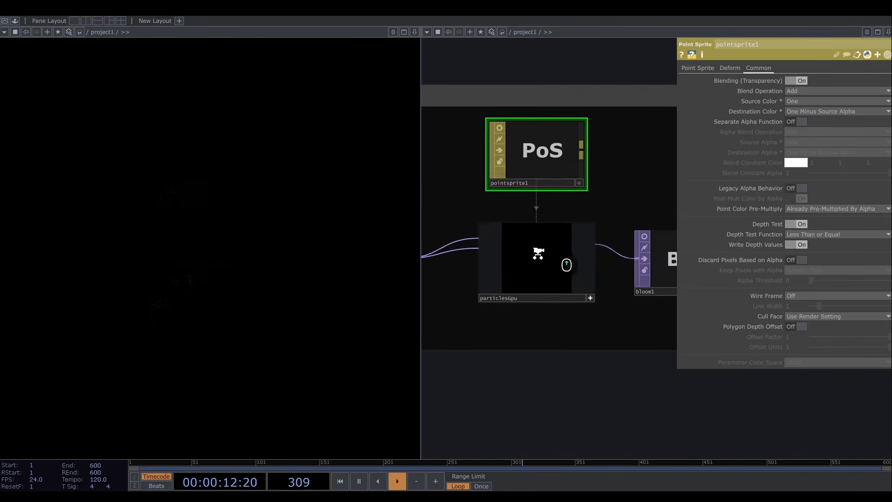
scroll(553, 265, up, 3)
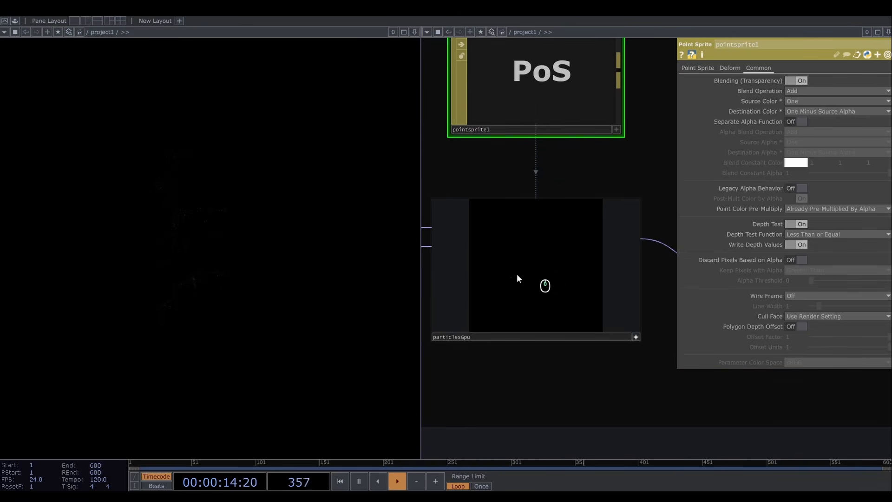
scroll(603, 367, down, 3)
scroll(604, 364, down, 2)
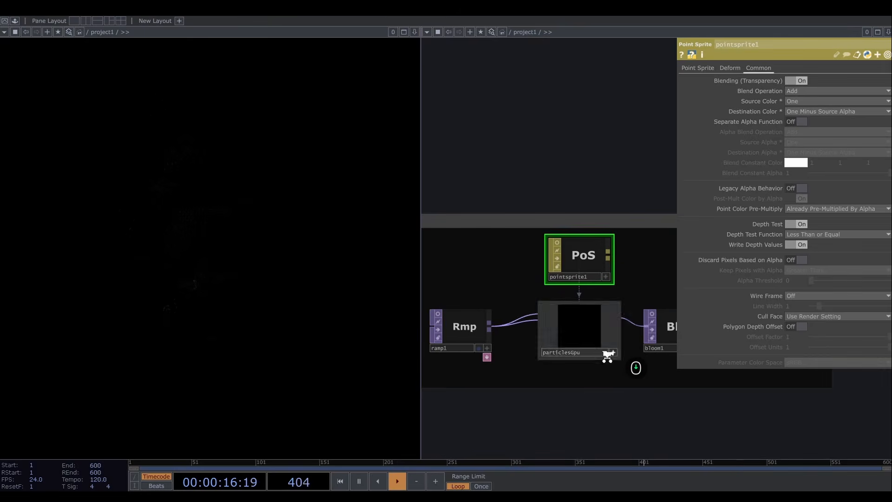
Set the Birth value of particlesGpu to 1000 particles per frame.
click(575, 316)
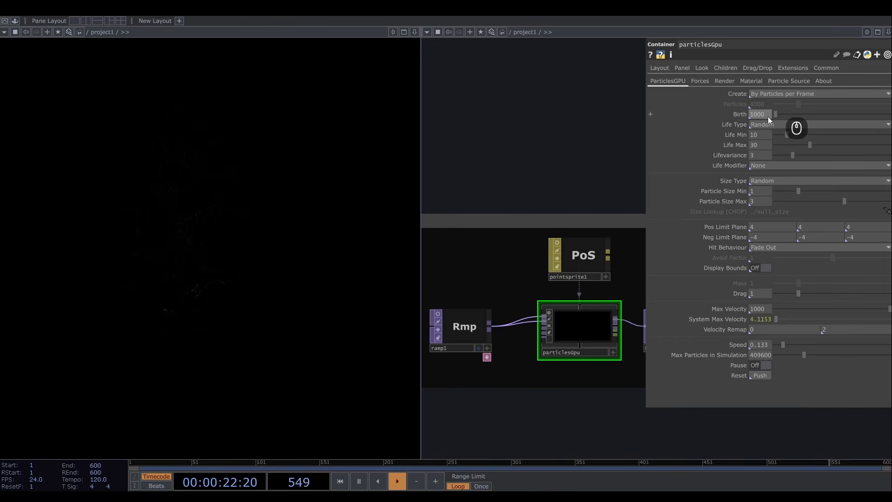
mouse_move(547, 172)
mouse_down()
mouse_move(517, 161)
mouse_move(565, 157)
mouse_move(532, 152)
mouse_move(551, 153)
mouse_move(542, 157)
mouse_up()
scroll(511, 162, down, 1)
scroll(510, 162, down, 2)
scroll(533, 152, down, 1)
scroll(532, 152, down, 1)
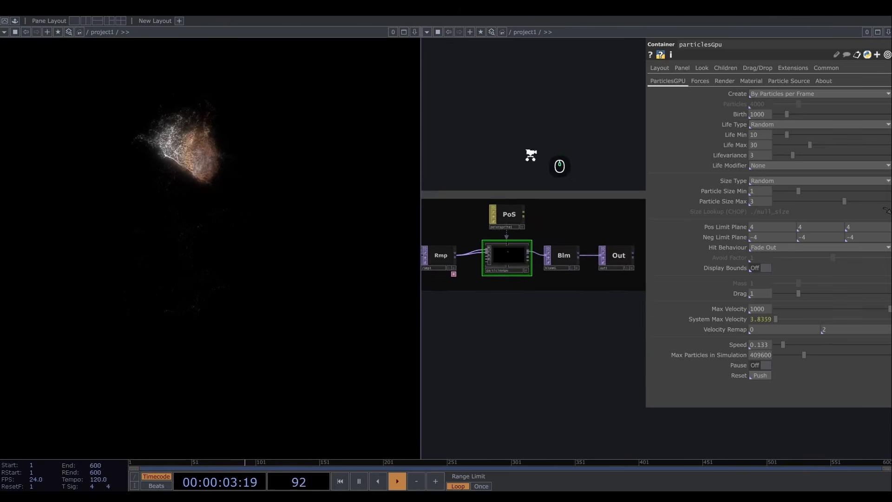
scroll(530, 153, down, 1)
Turn off the viewer of particlesGpu and hide the parameter window, keeping the whole annotated network in view.
click(529, 255)
scroll(515, 290, up, 3)
drag(528, 304, 550, 355)
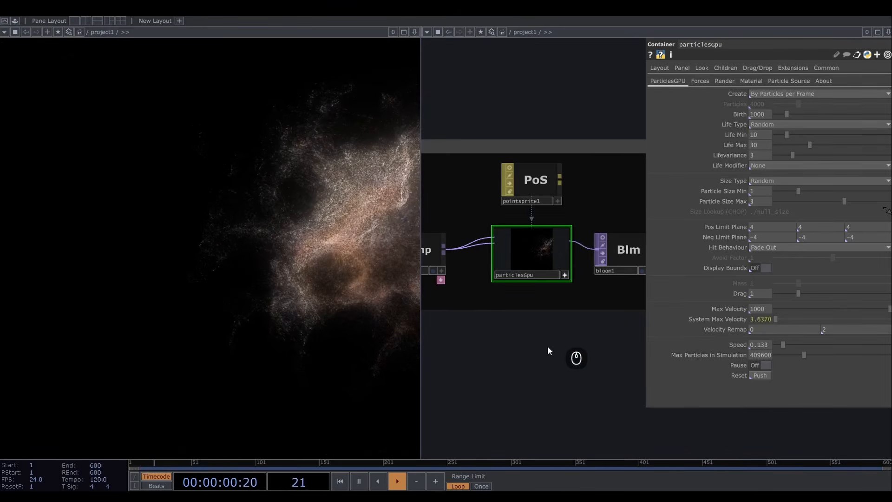
scroll(553, 351, down, 3)
scroll(557, 348, down, 2)
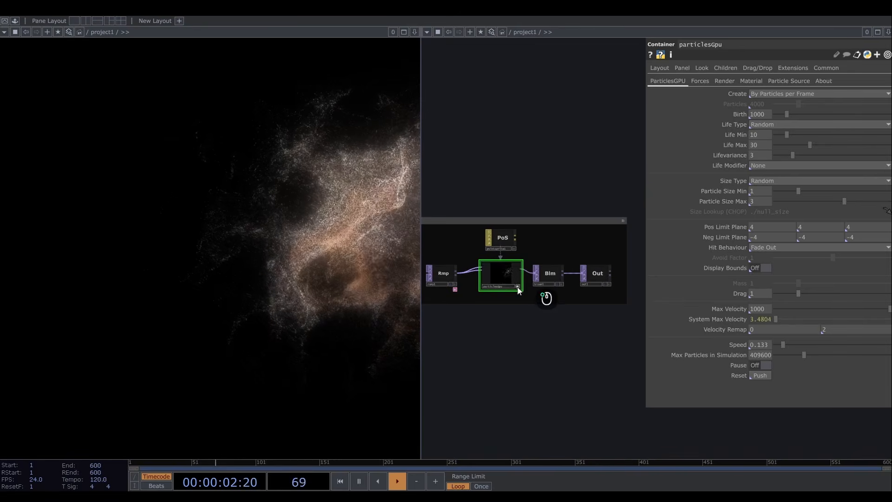
click(517, 287)
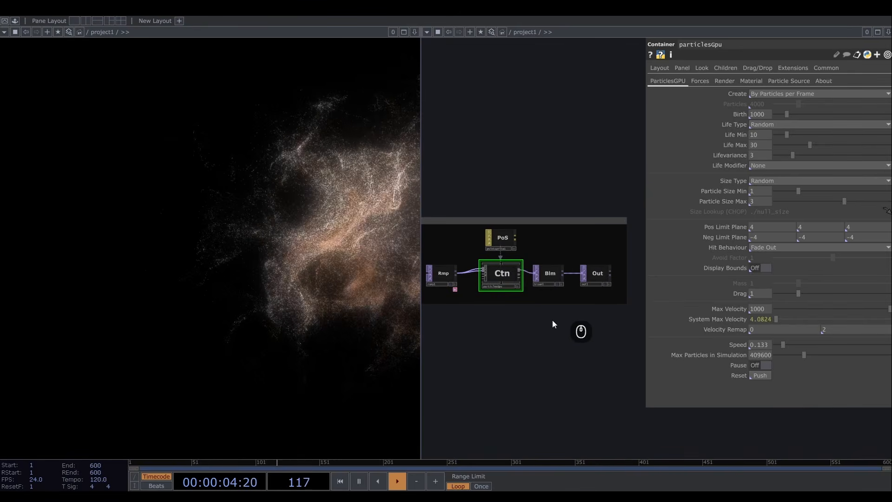
scroll(530, 329, down, 1)
middle_drag(530, 329, 586, 308)
key(p)
scroll(583, 305, up, 1)
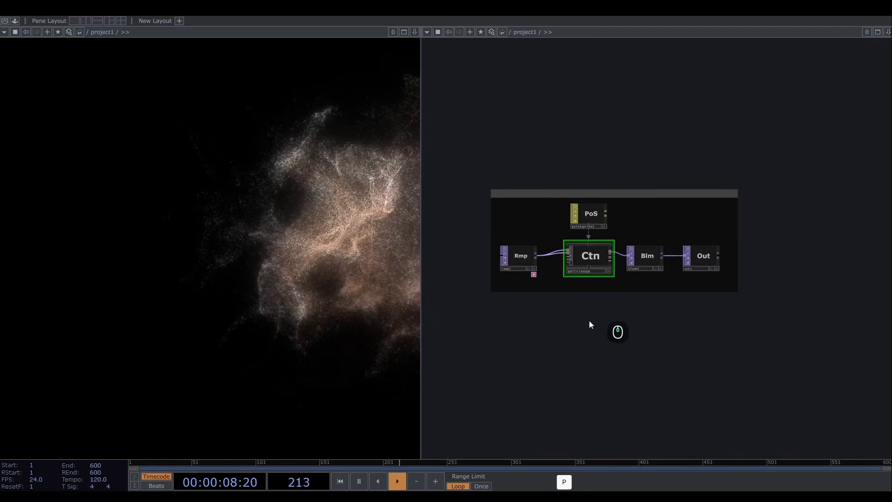
scroll(589, 321, up, 1)
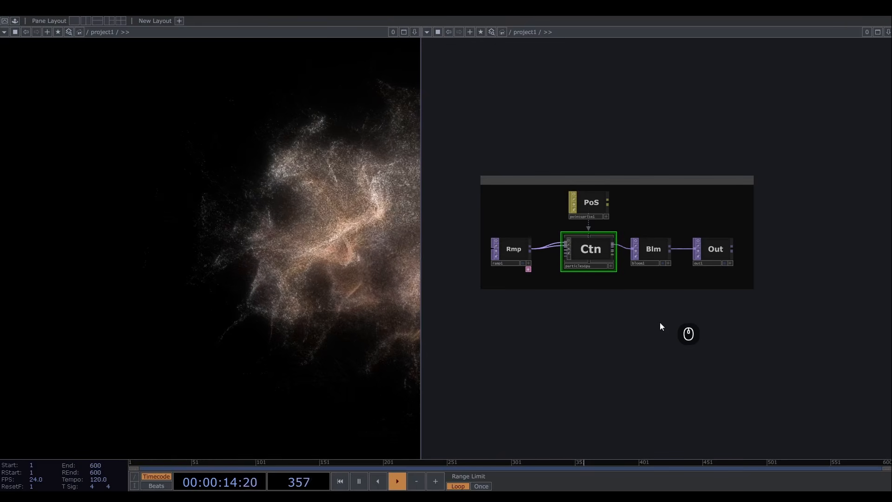
On bloom1, set Pre-Black Level to 0.109, Pre-Gamma to 1.01 and Min Bloom Radius to 0.047.
click(656, 245)
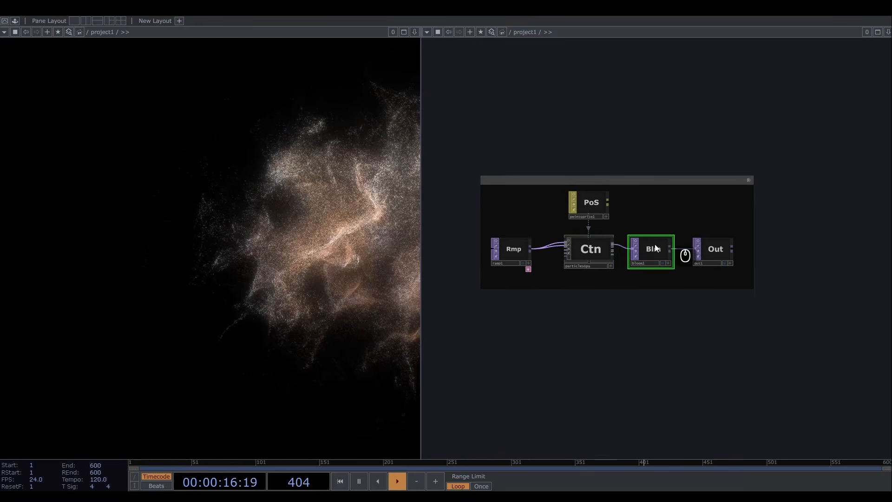
key(p)
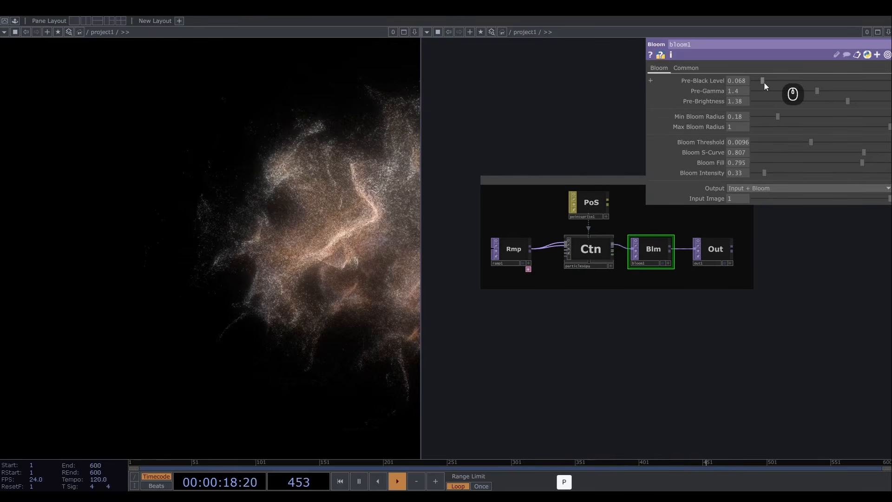
drag(764, 82, 757, 118)
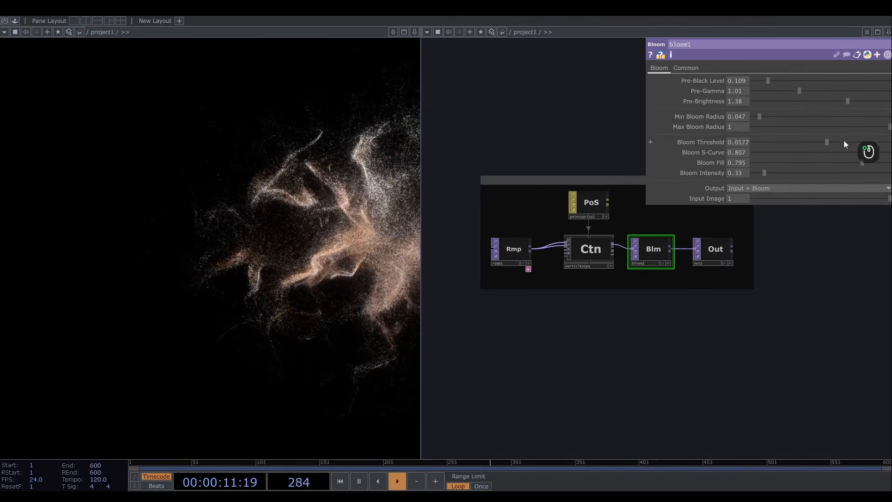
Set bloom1's Bloom Threshold to 0.0139, S-Curve to 0.834, Fill to 0.741 and Intensity to about 0.32.
drag(844, 140, 819, 144)
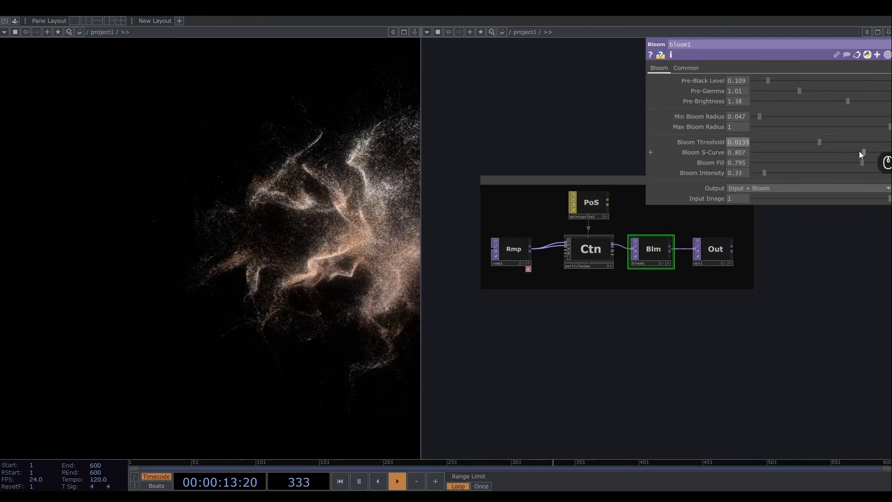
drag(877, 154, 855, 162)
drag(762, 172, 765, 172)
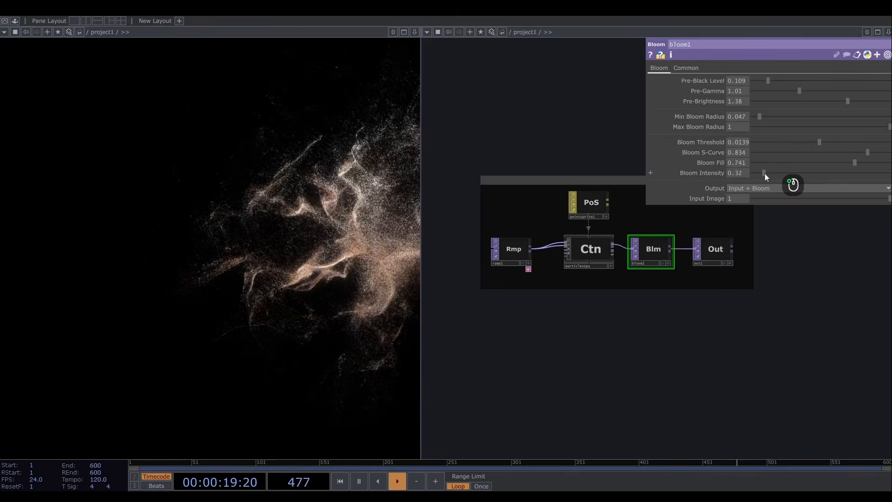
Hide the bloom1 parameters and select particlesGpu in the network.
drag(617, 318, 627, 348)
key(p)
scroll(601, 328, up, 1)
scroll(616, 347, up, 1)
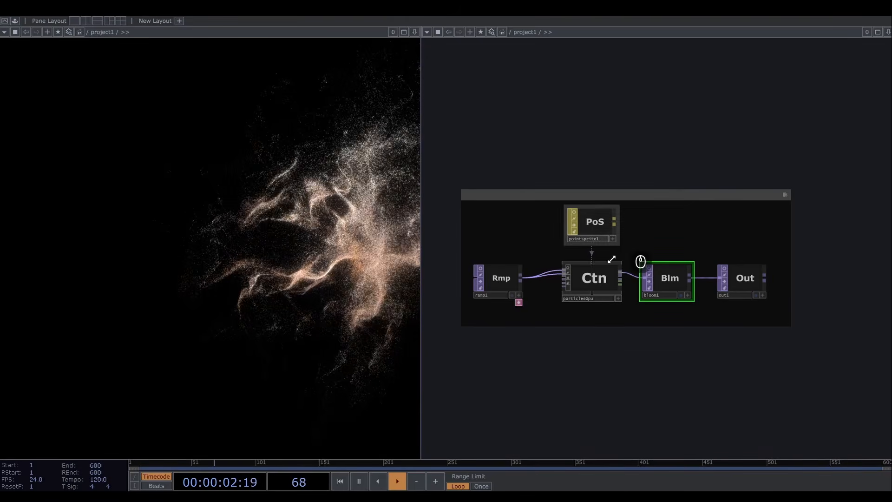
scroll(672, 161, down, 1)
drag(672, 159, 669, 161)
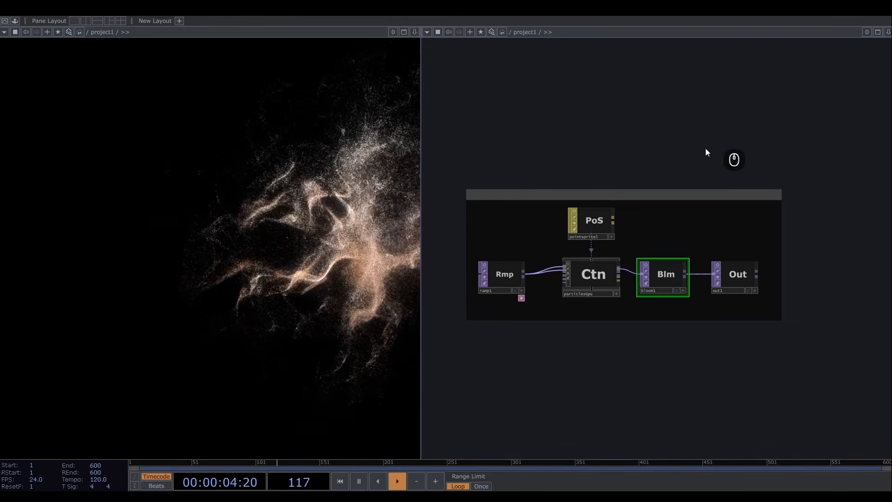
click(601, 276)
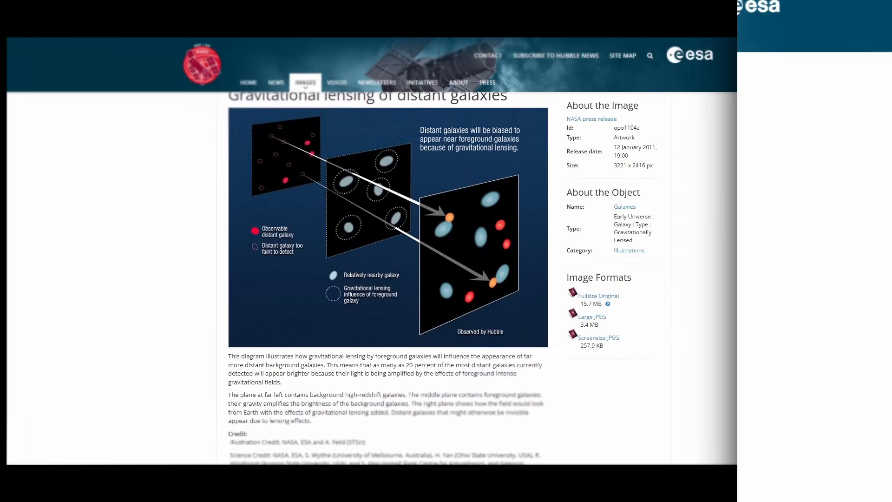
Switch to the browser and read the ESA page on gravitational lensing of distant galaxies and NASA's Gravitational Lenses article.
scroll(388, 279, down, 2)
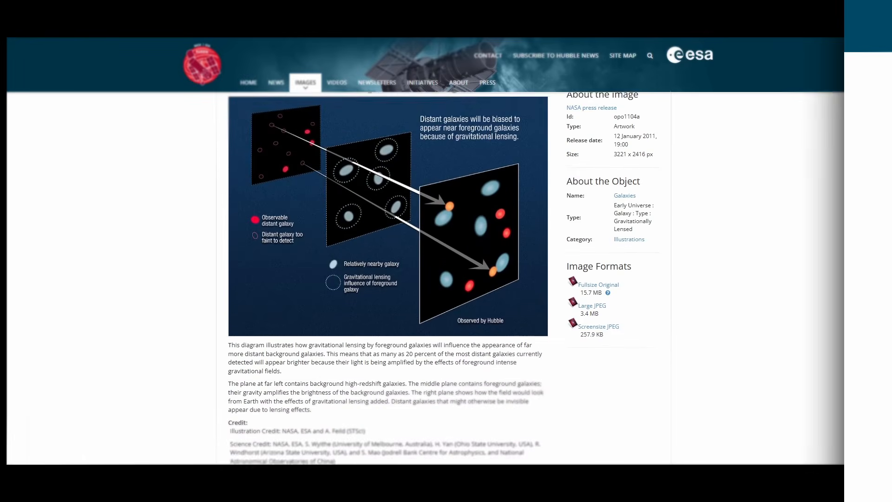
scroll(388, 279, down, 1)
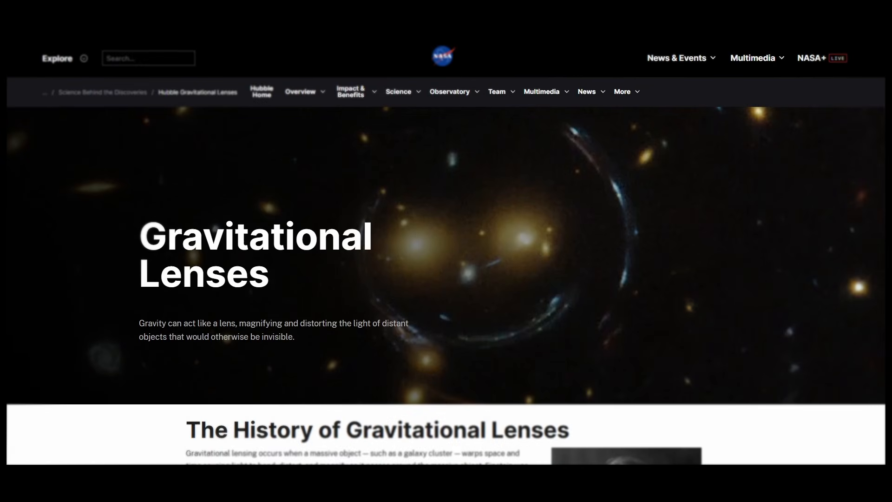
scroll(446, 251, down, 1)
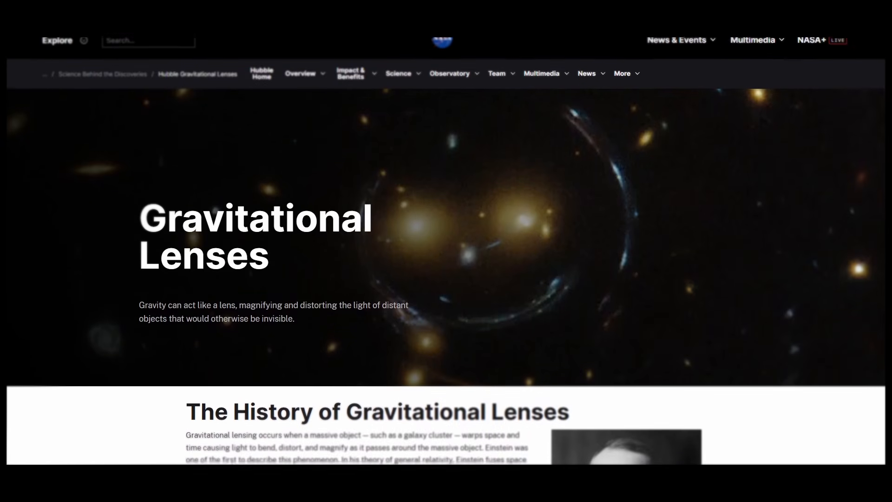
scroll(446, 251, down, 1)
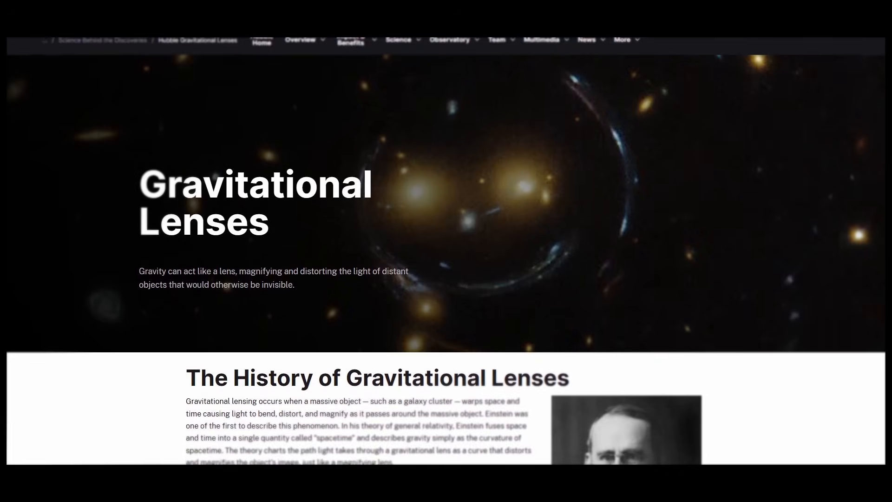
scroll(446, 251, down, 1)
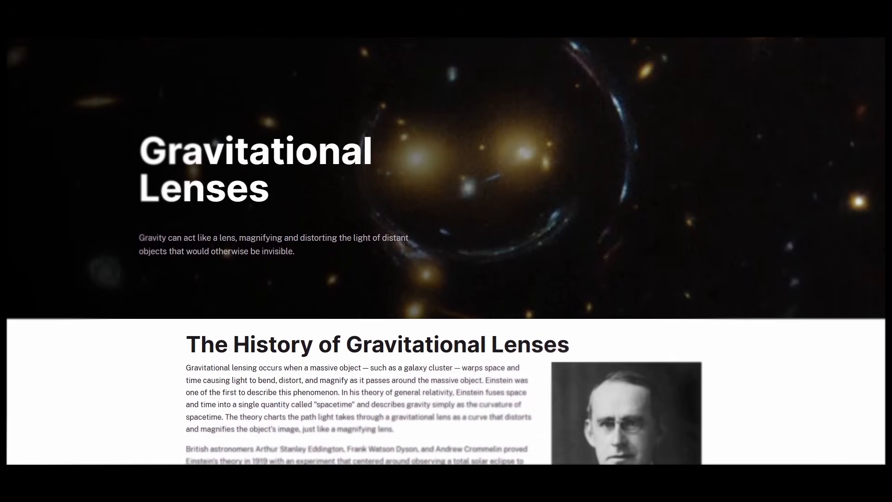
scroll(446, 251, down, 1)
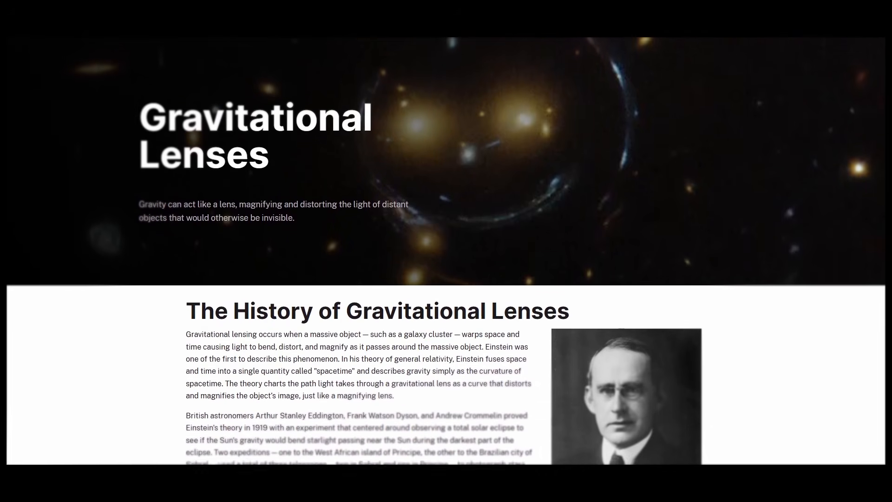
scroll(446, 251, down, 1)
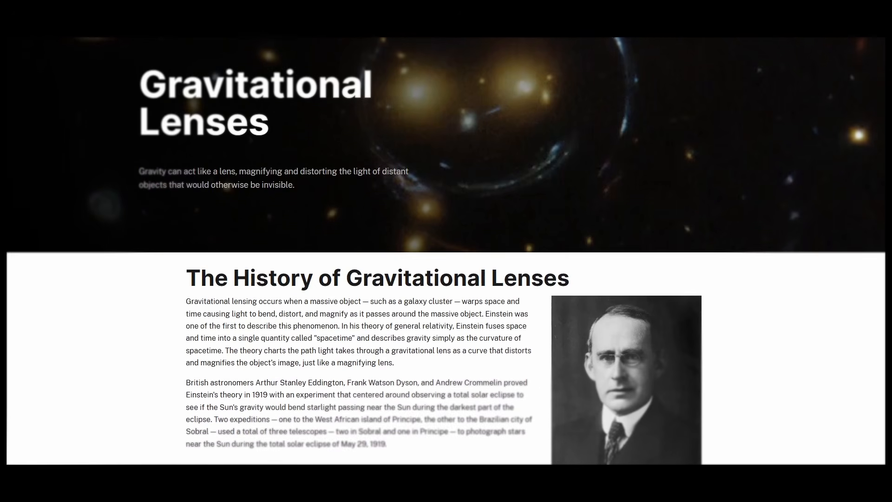
scroll(446, 251, down, 1)
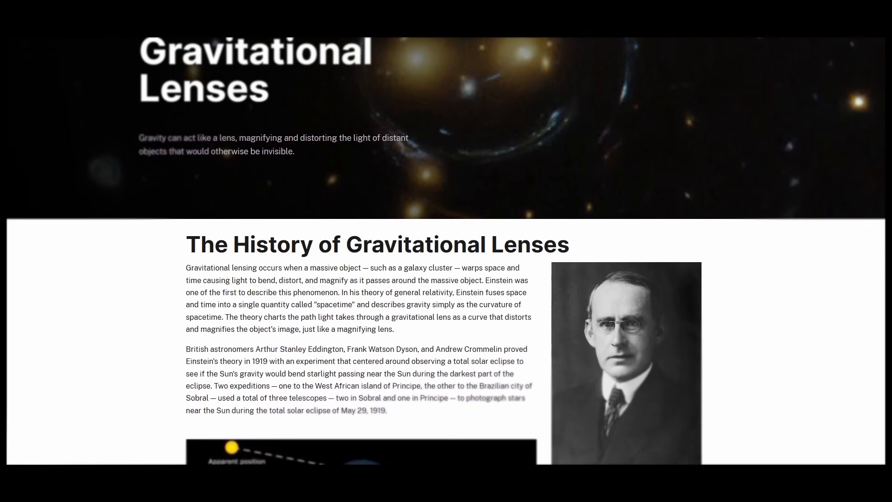
Read the history section of NASA's Gravitational Lenses article down to the light-bending diagram.
scroll(447, 251, down, 1)
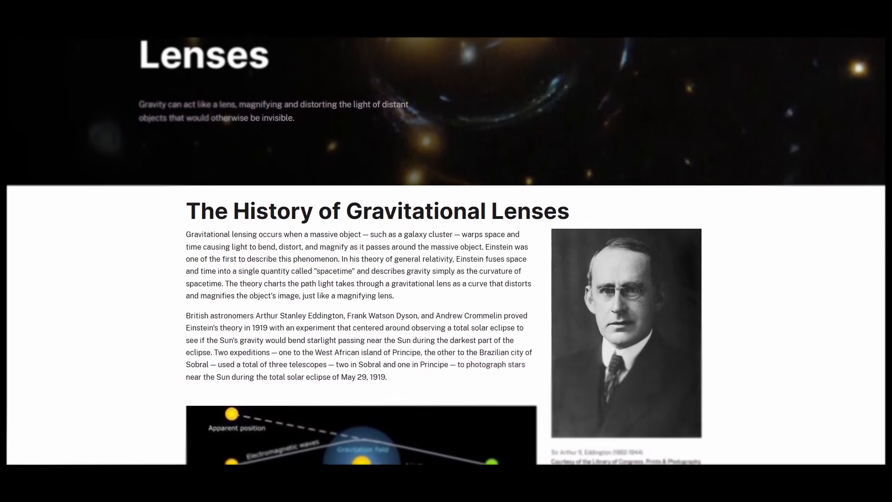
scroll(446, 251, down, 1)
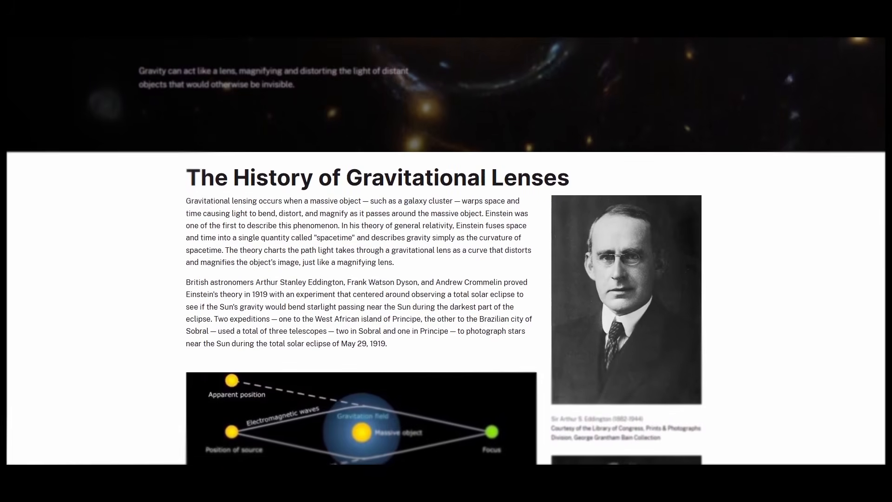
scroll(446, 251, down, 1)
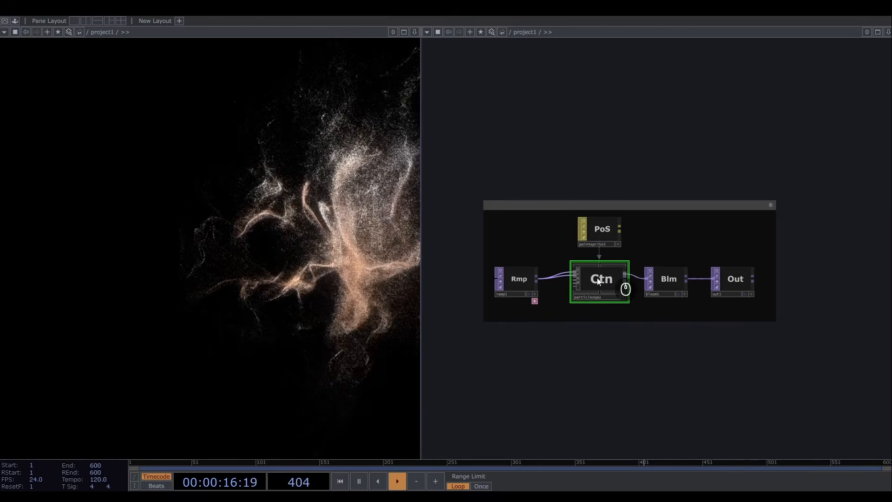
Switch back to TouchDesigner, enter the particlesGpu network and select the Instancing and Rendering of Particles annotation box.
key(i)
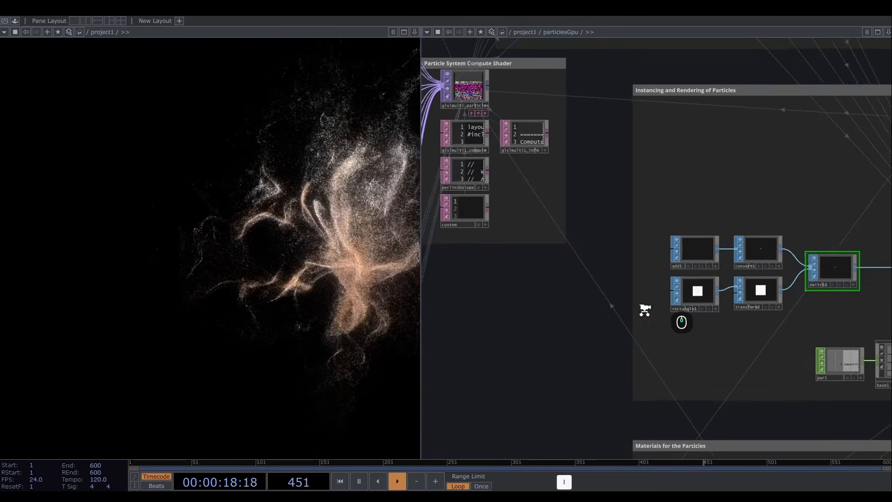
scroll(643, 309, down, 5)
scroll(604, 316, down, 4)
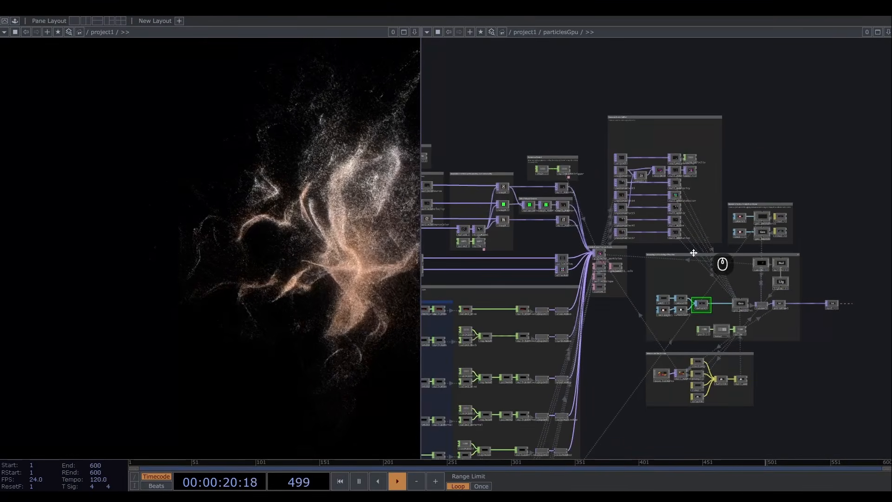
click(701, 259)
scroll(804, 221, down, 5)
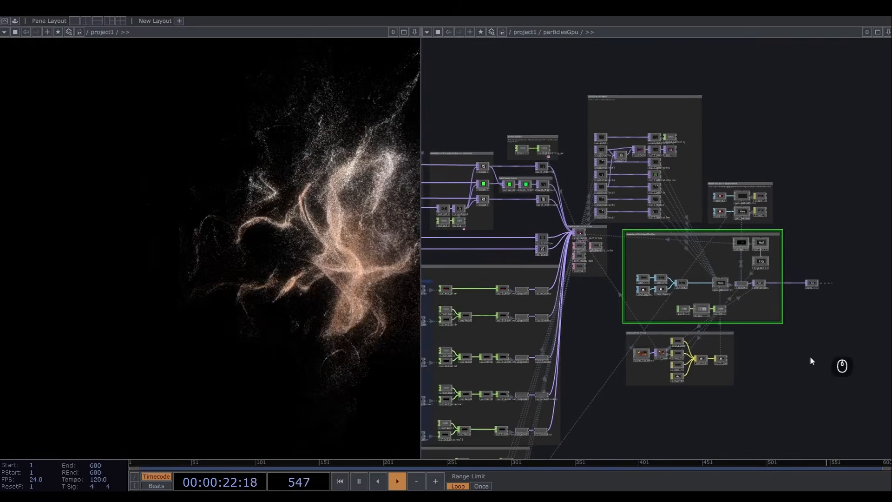
drag(791, 392, 789, 325)
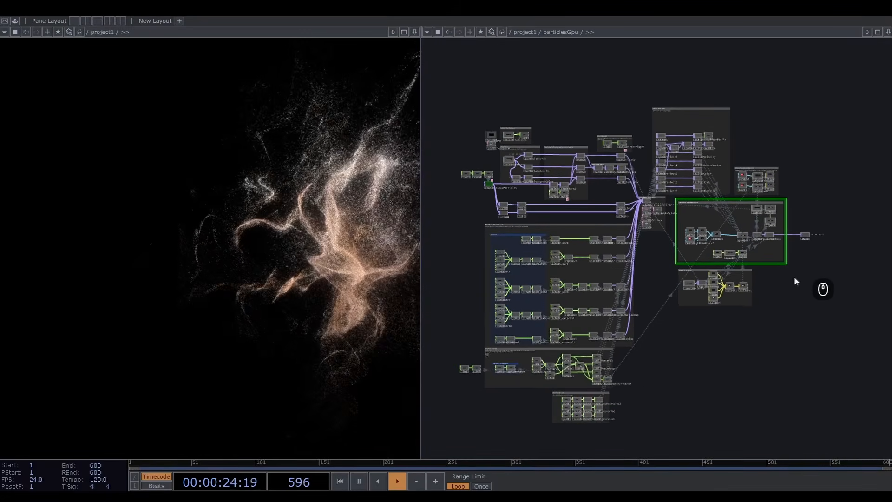
scroll(759, 323, up, 8)
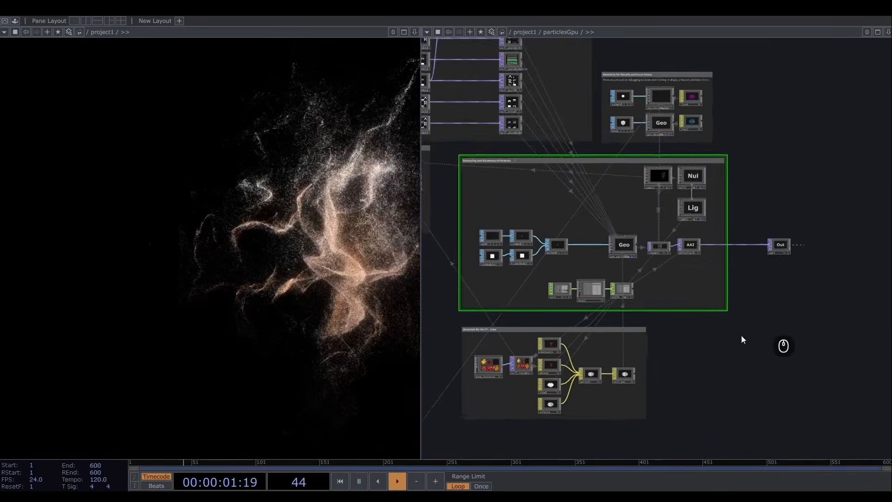
scroll(738, 326, up, 1)
drag(692, 373, 653, 453)
drag(734, 330, 699, 369)
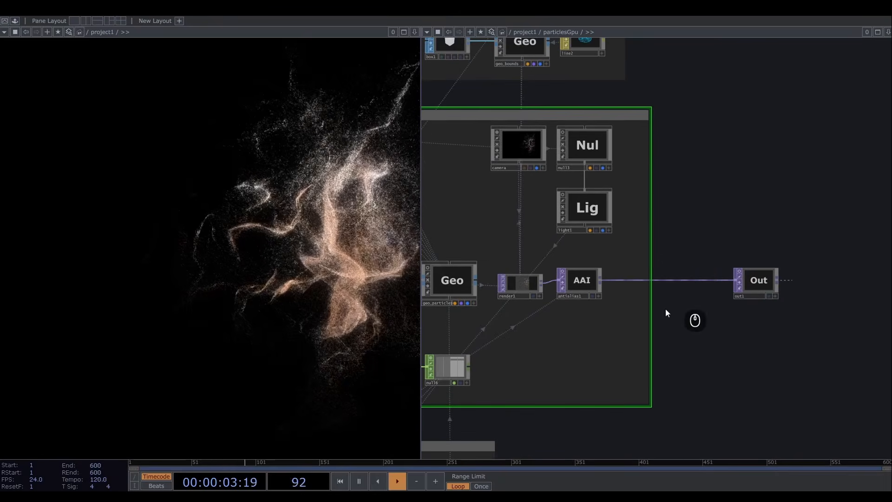
Widen the Instancing and Rendering of Particles box to enclose out1, and move out1 farther from antialias1.
drag(651, 310, 787, 313)
drag(836, 312, 864, 315)
mouse_move(761, 313)
mouse_down()
mouse_move(679, 320)
mouse_move(712, 291)
mouse_move(742, 290)
mouse_up()
drag(779, 258, 798, 258)
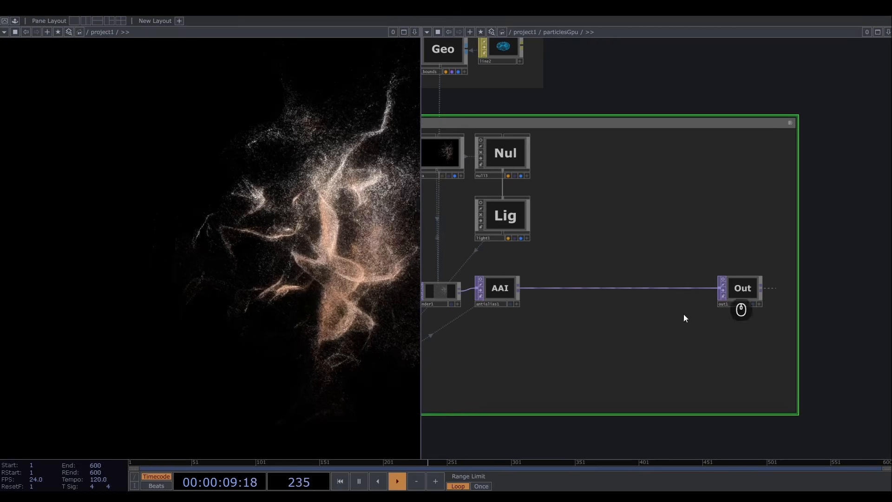
Insert a Lens Distort TOP on the wire between antialias1 and out1, placed close to out1.
right_click(579, 288)
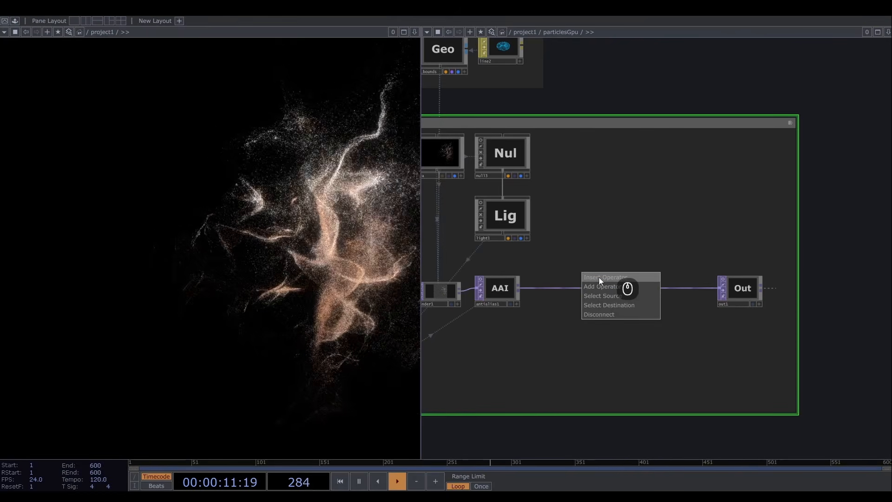
click(600, 277)
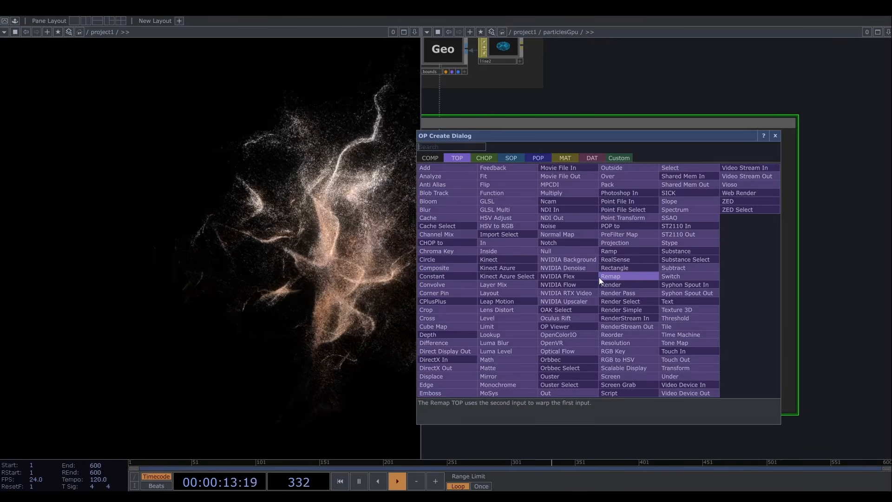
text(lens)
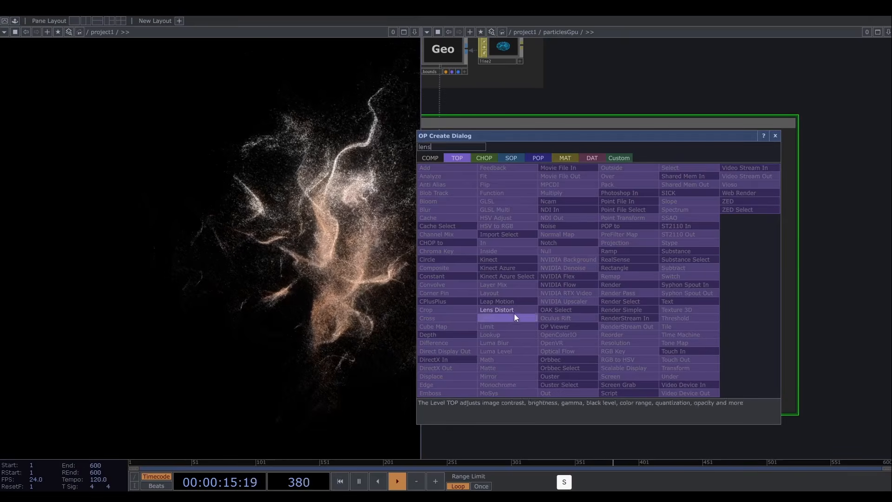
click(519, 308)
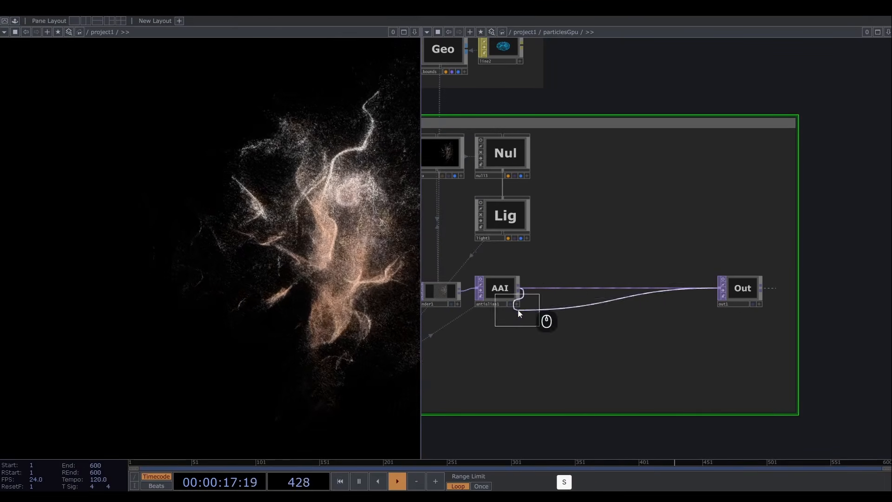
click(663, 292)
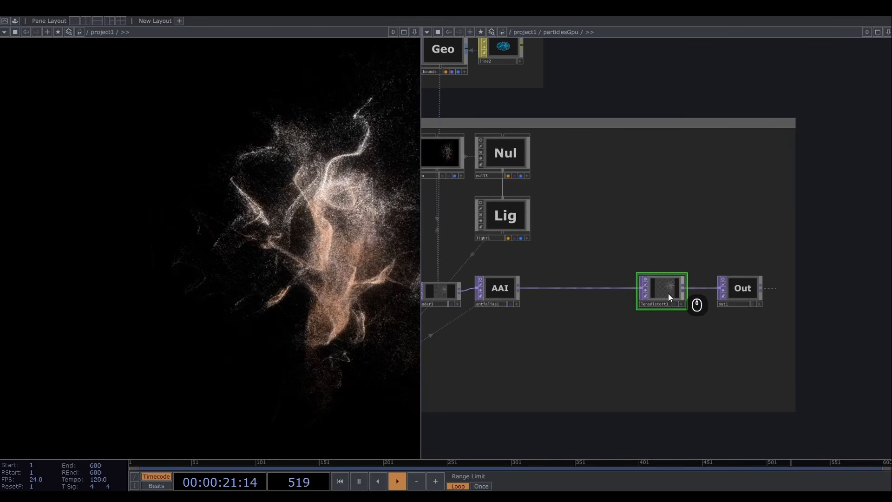
On lensdistort1, turn on Invert Distortion and set K1 to -0.212, K2 to -0.423 and P1 to 0.01.
key(p)
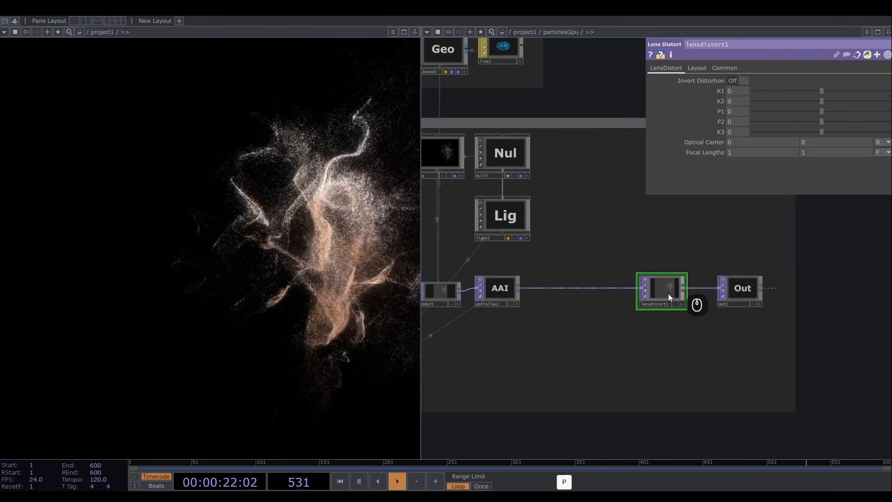
click(740, 82)
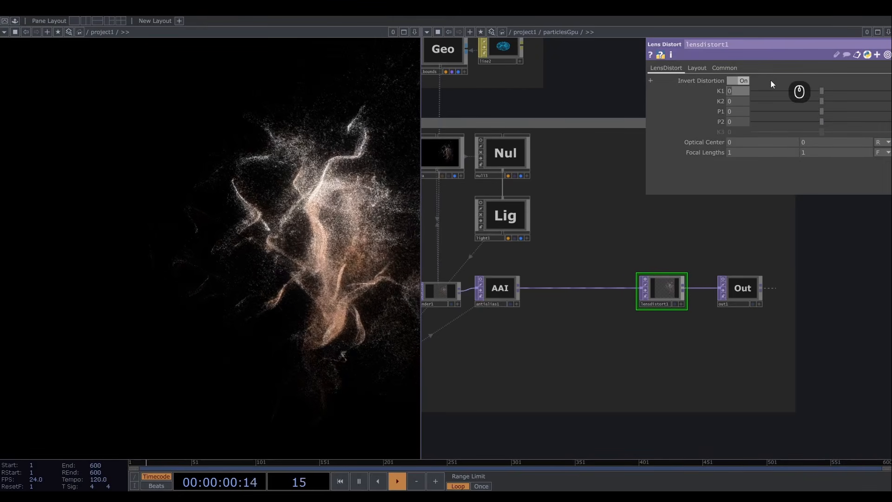
text(-0.)
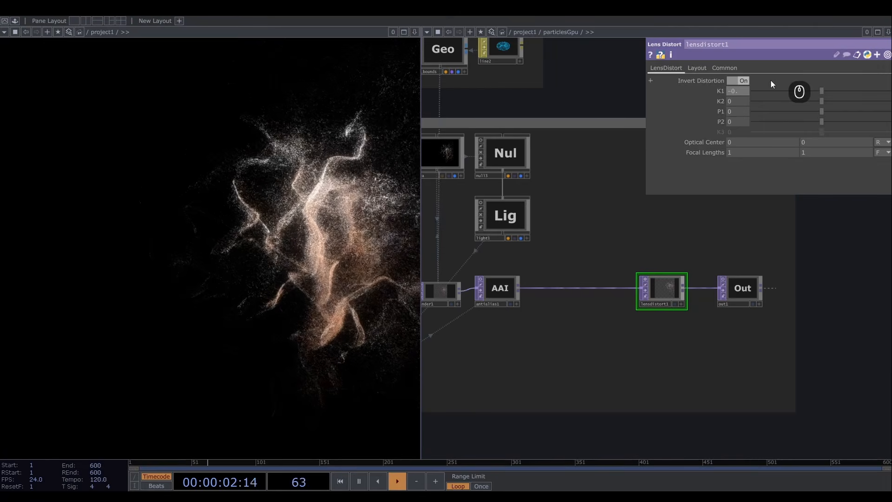
text(212)
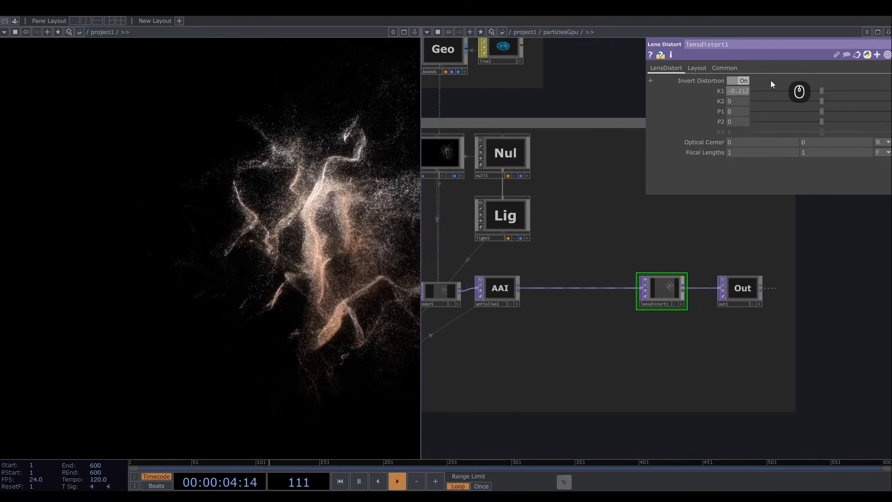
key(Tab)
text(-0)
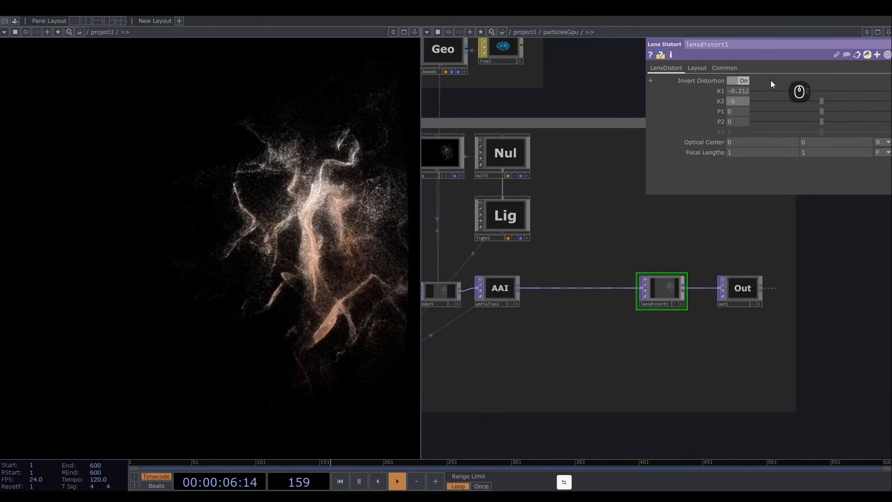
text(.423)
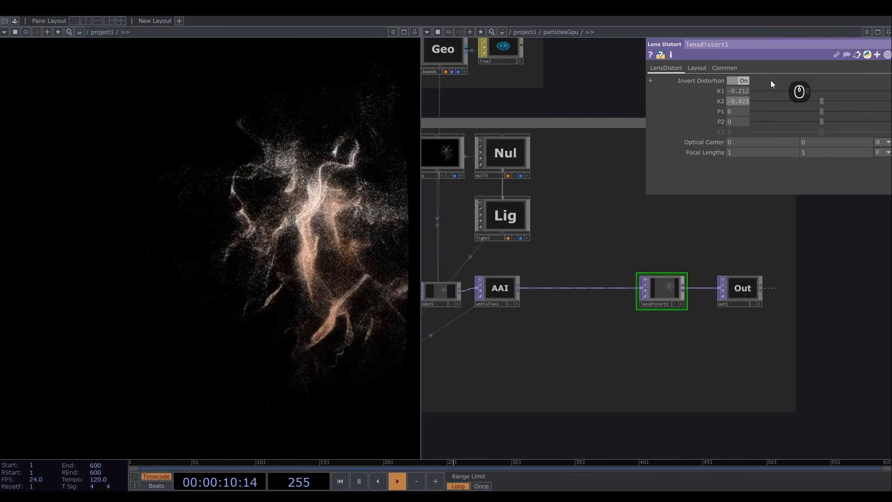
key(Tab)
text(0.)
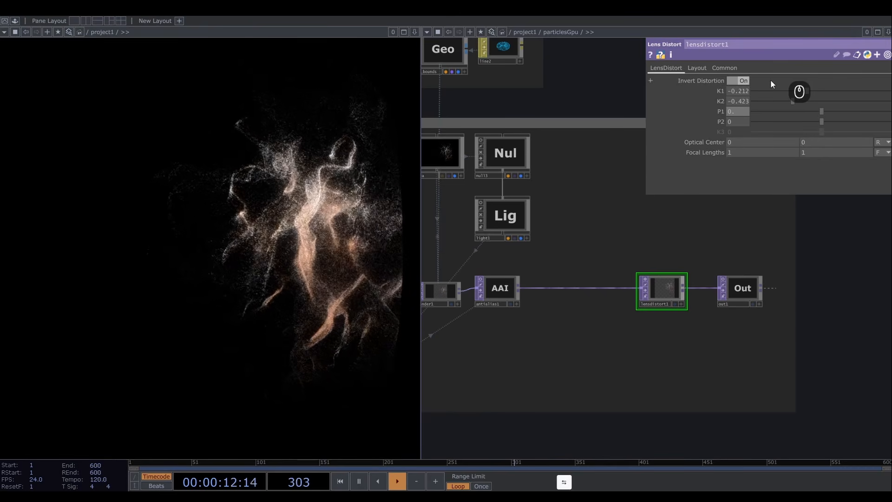
text(01)
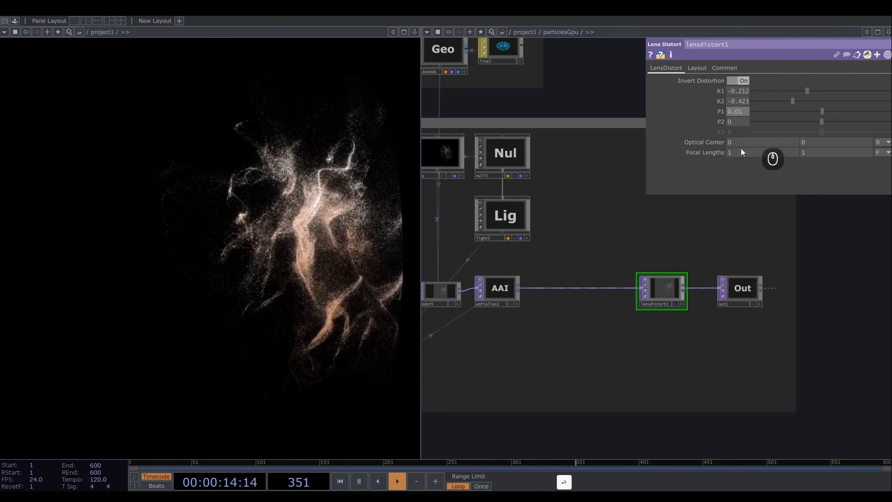
Set both Focal Lengths of lensdistort1 to 0.19.
middle_click(716, 155)
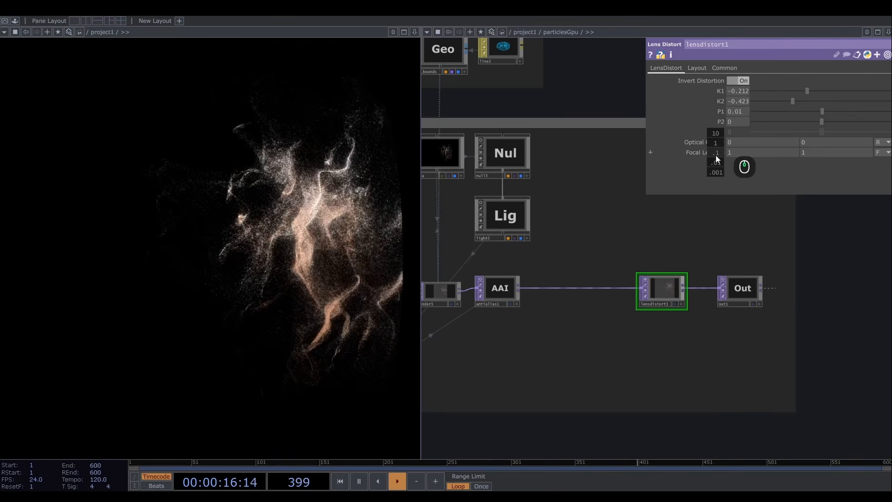
middle_drag(716, 155, 670, 161)
click(744, 153)
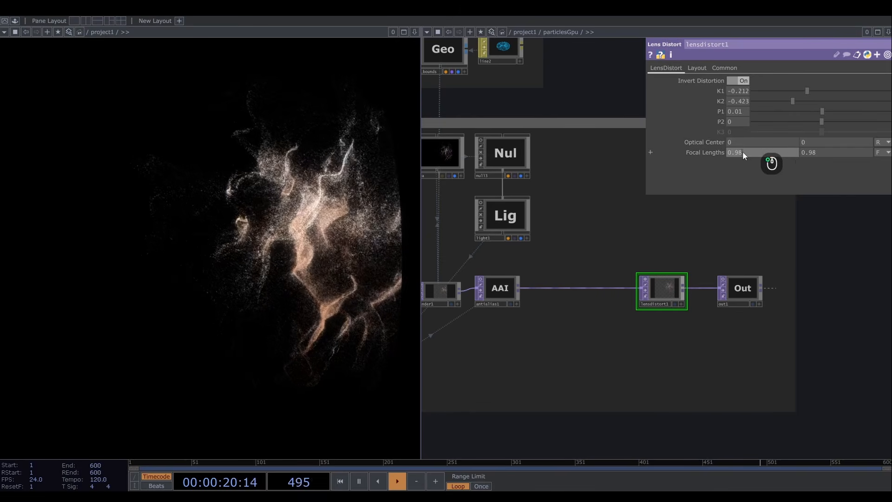
key(BackSpace)
key(BackSpace)
text(19)
key(Return)
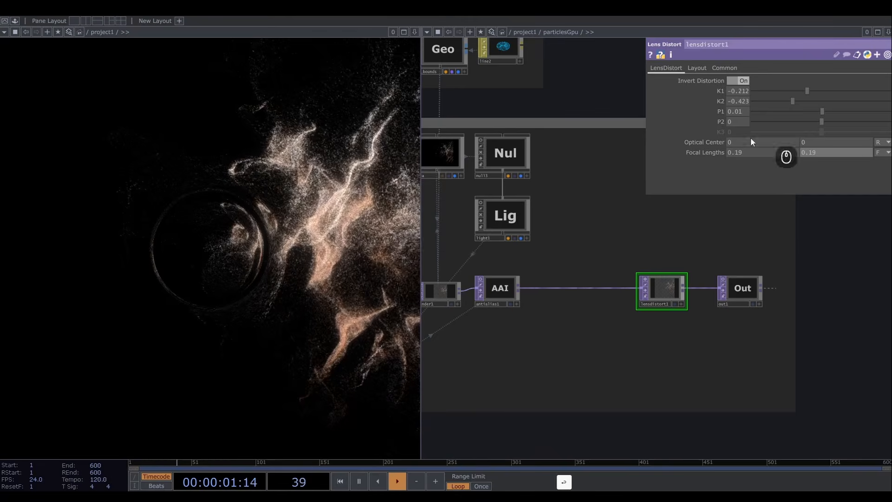
Change lensdistort1's Pixel Format to 32-bit float (RGBA) and return to its lens distortion parameters.
click(725, 68)
click(764, 184)
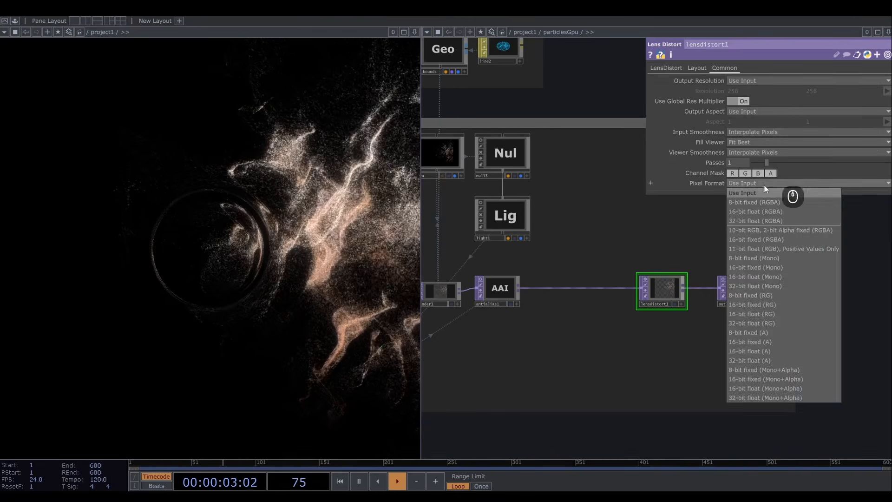
click(754, 221)
click(667, 68)
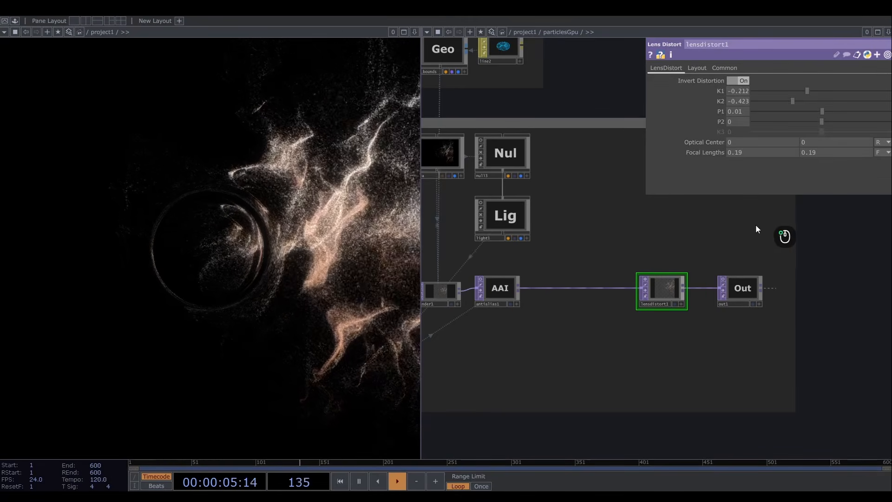
Add an LFO CHOP in the empty space above the wire between antialias1 and lensdistort1.
scroll(756, 225, down, 2)
scroll(729, 232, down, 2)
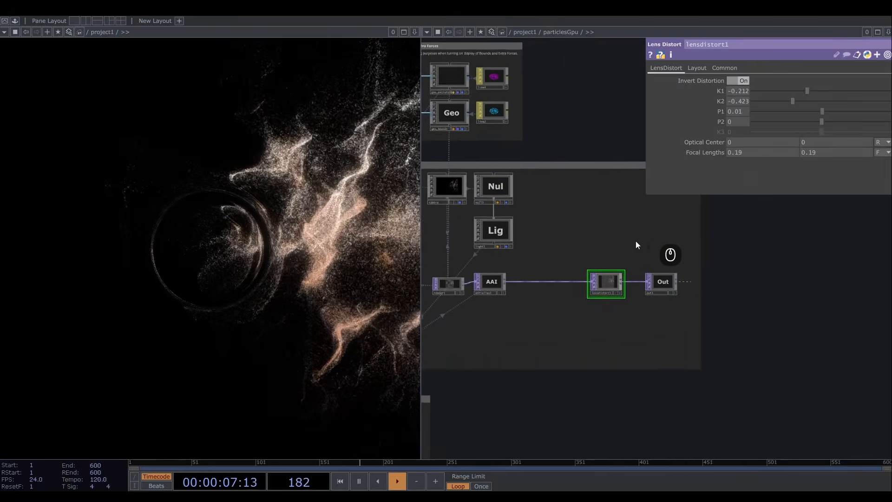
key(Tab)
click(531, 122)
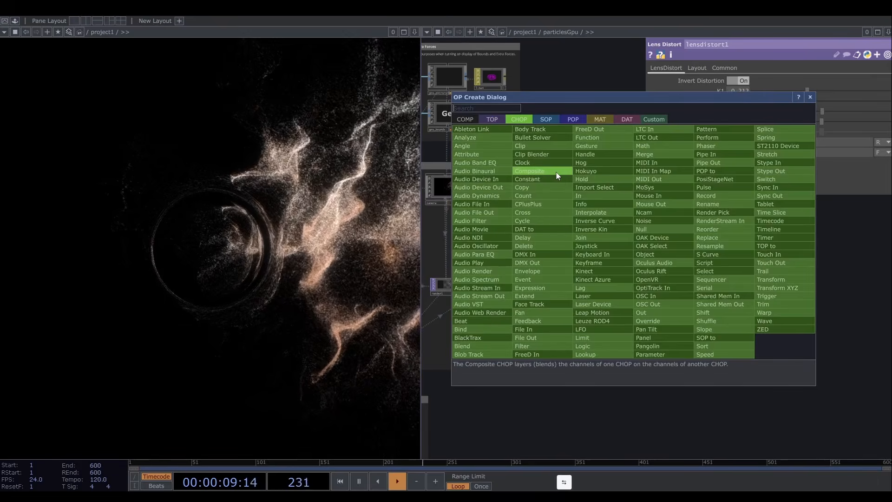
text(lfo)
key(Return)
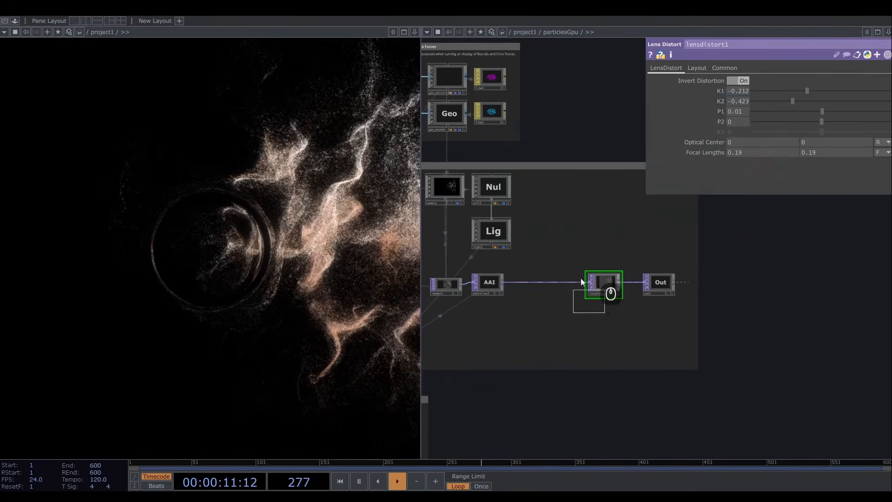
click(557, 227)
scroll(584, 227, up, 3)
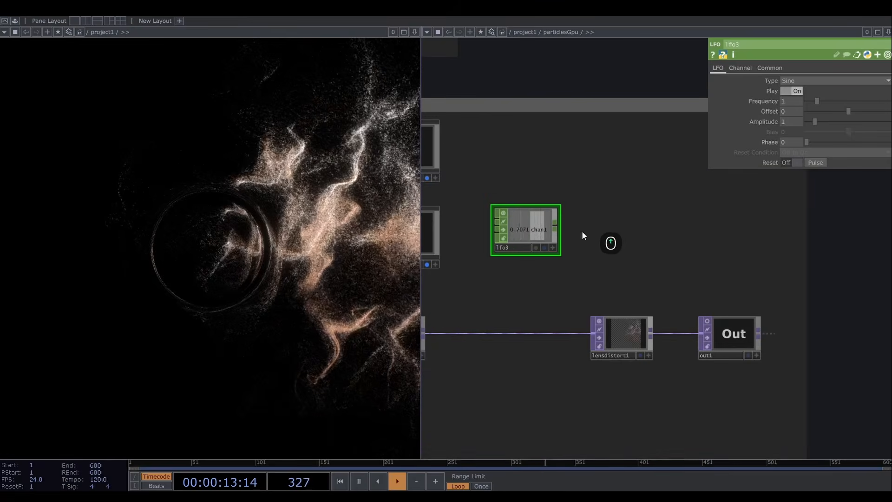
Set the new LFO's Frequency to 0.07 and Amplitude to 0.81.
click(792, 101)
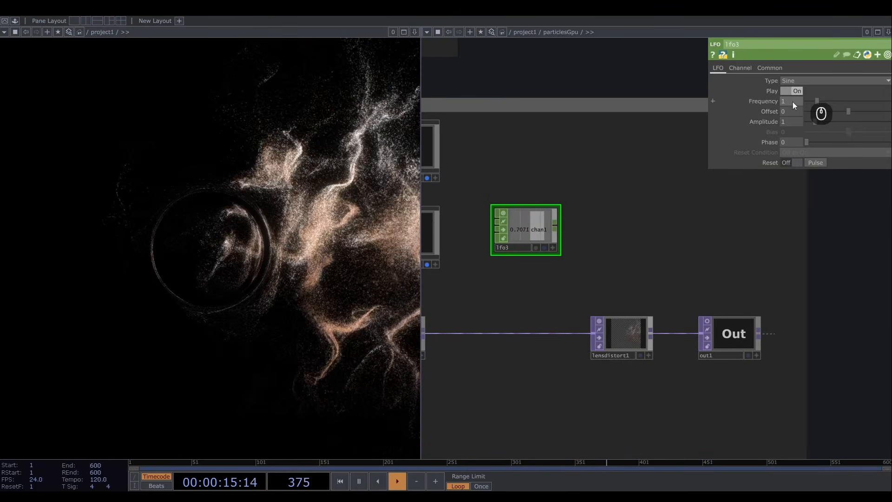
text(0.07)
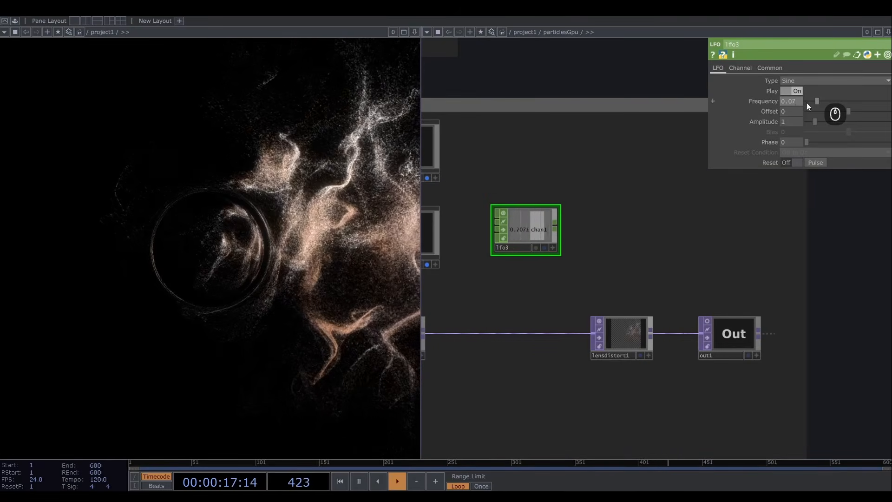
click(786, 122)
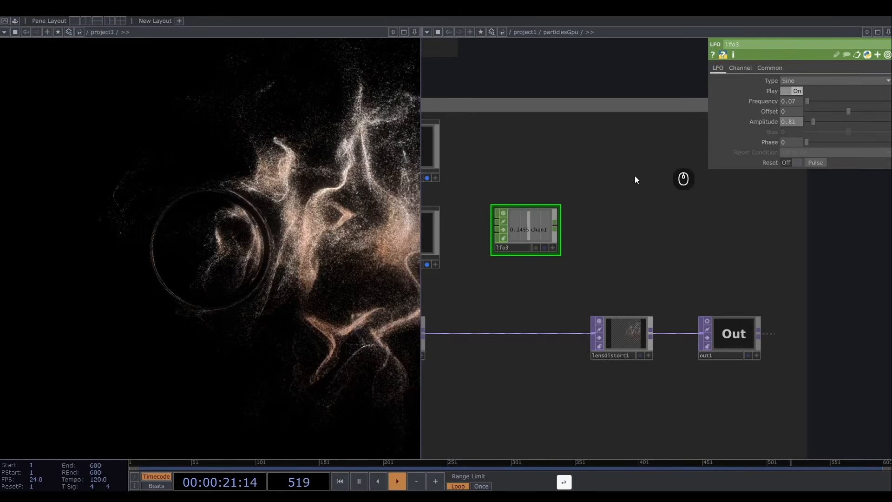
Add a Math CHOP connected to the output of lfo3, placed above lensdistort1.
click(557, 222)
click(602, 222)
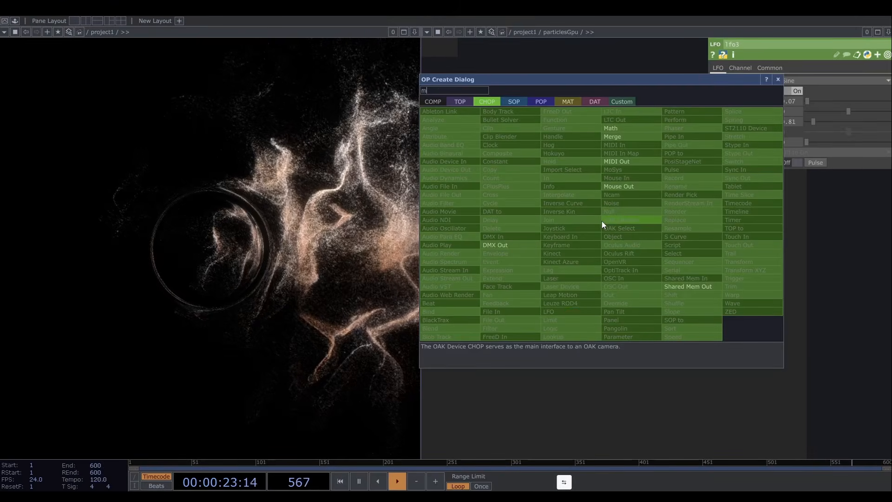
click(629, 128)
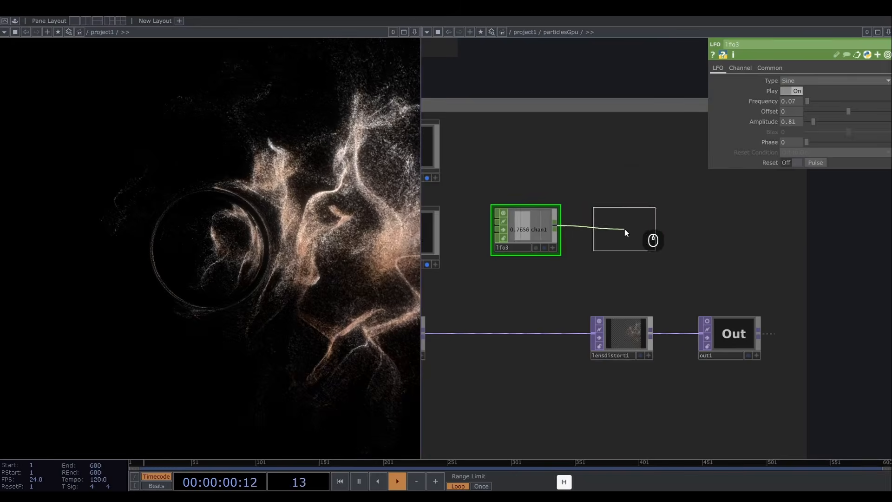
click(624, 227)
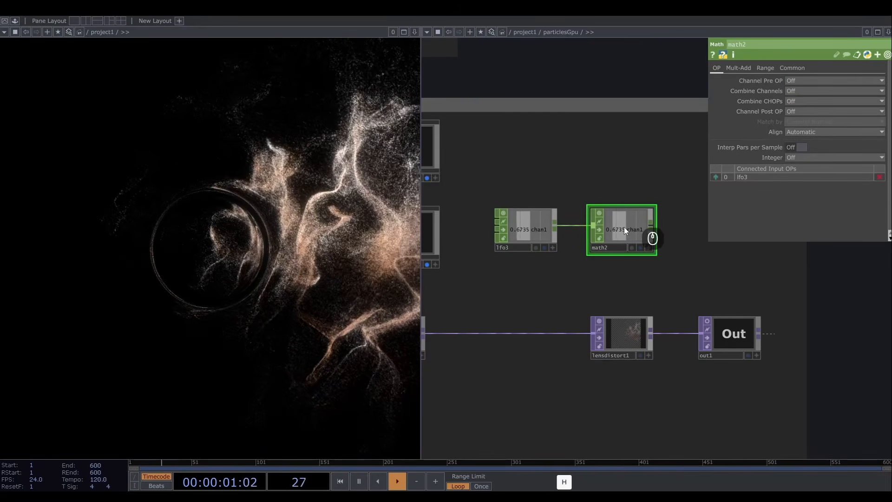
Set math2's From Range to -1 and 1 and its To Range to -2 and 2.
click(765, 68)
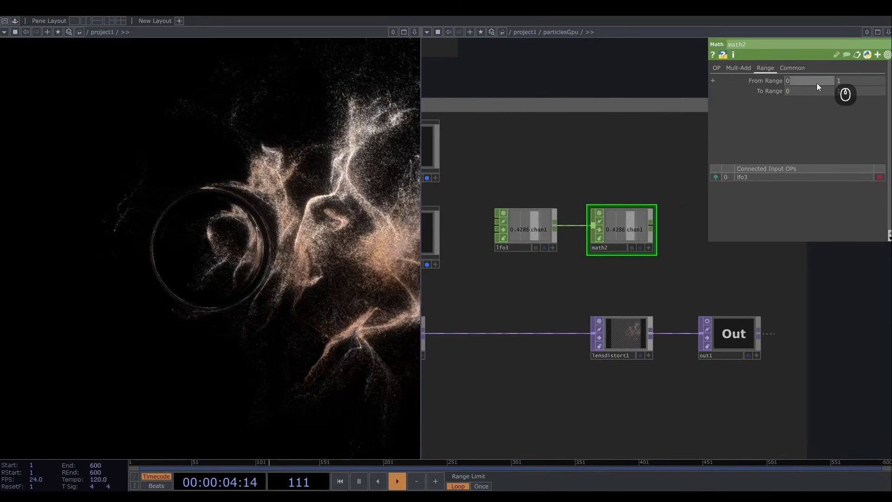
text(-1)
key(Tab)
key(Tab)
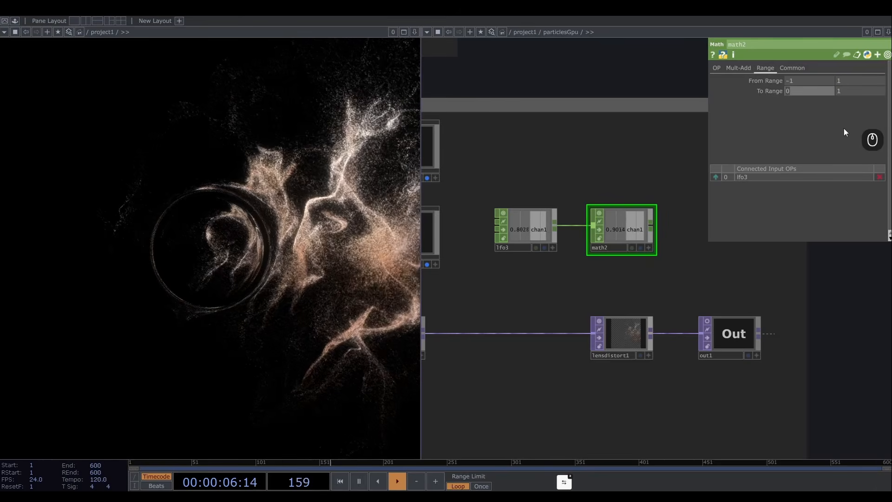
text(-2)
key(Tab)
text(2)
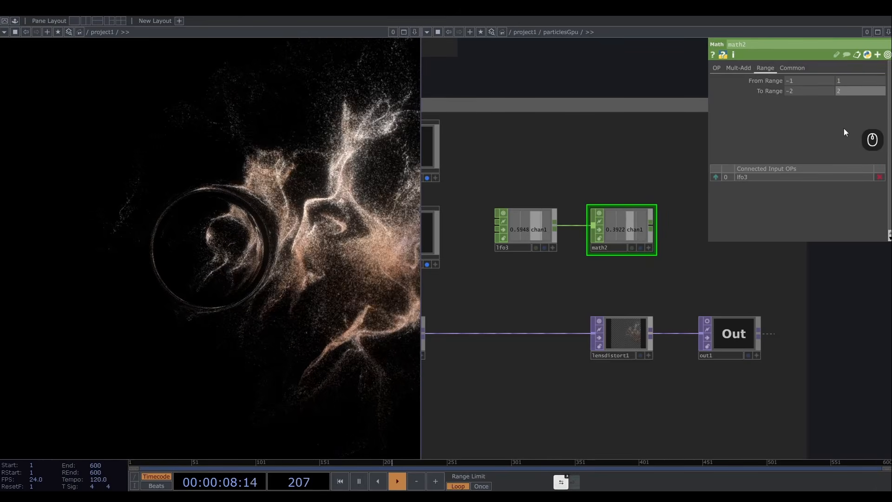
key(Return)
Activate math2's viewer and reference its chan1 channel in lensdistort1's P2 parameter.
click(648, 247)
click(637, 325)
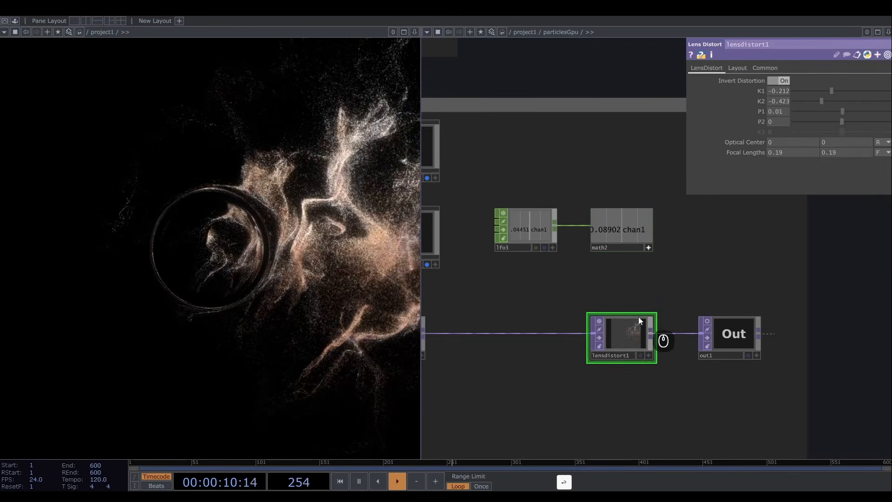
drag(748, 218, 785, 121)
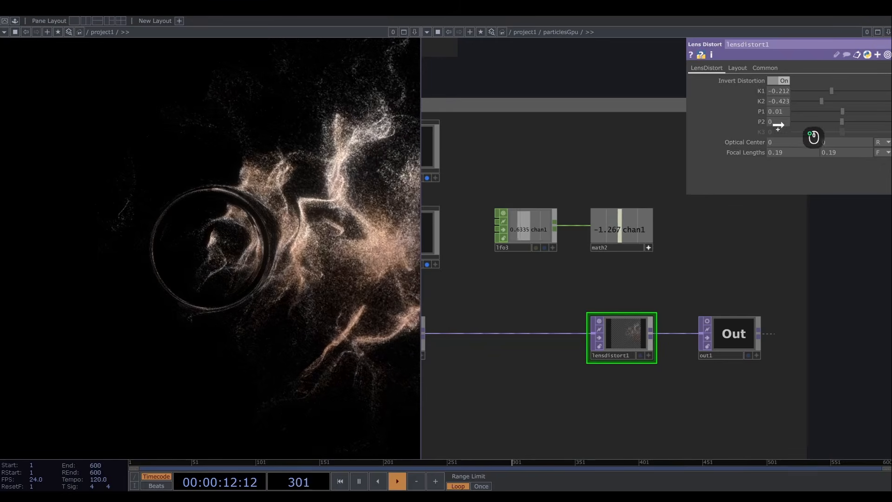
click(790, 125)
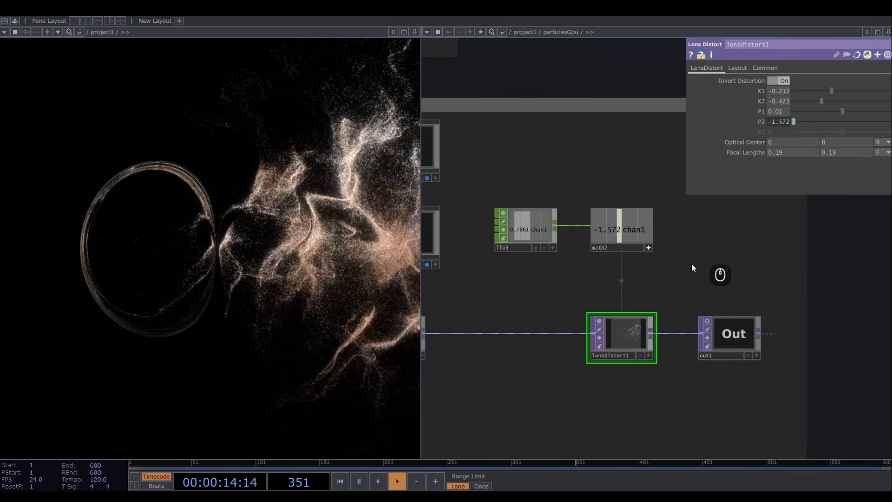
Leave particlesGpu for the parent project1 network and display the parameters of bloom1.
scroll(688, 278, down, 6)
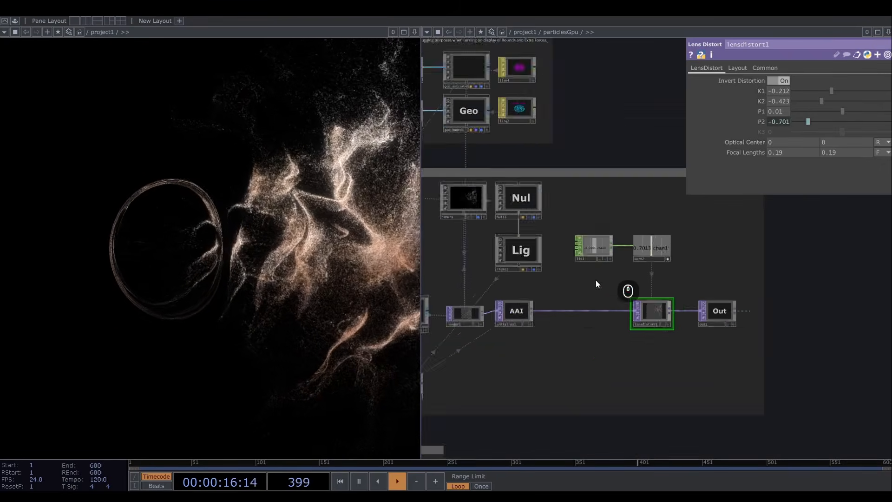
key(u)
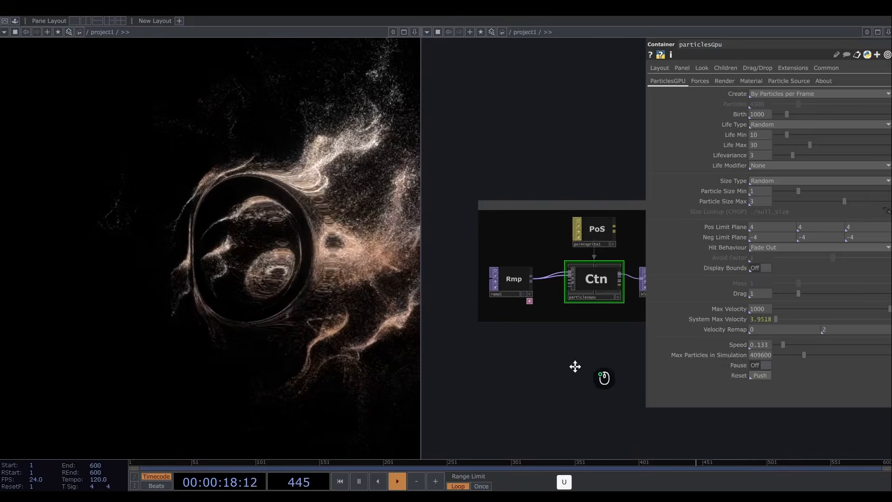
key(p)
scroll(594, 361, down, 2)
drag(611, 353, 619, 348)
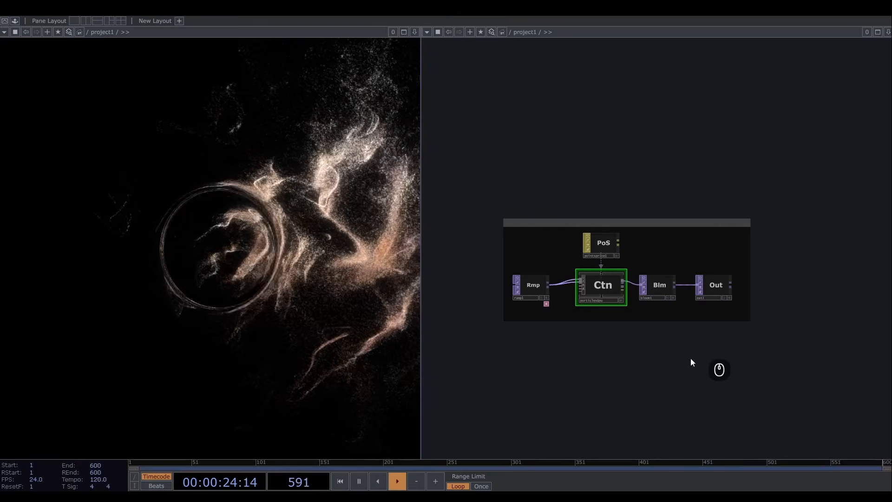
click(661, 288)
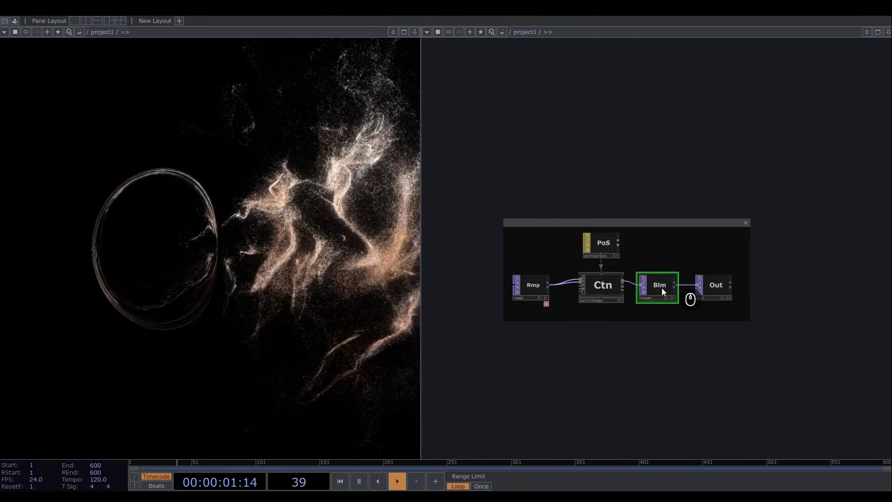
key(p)
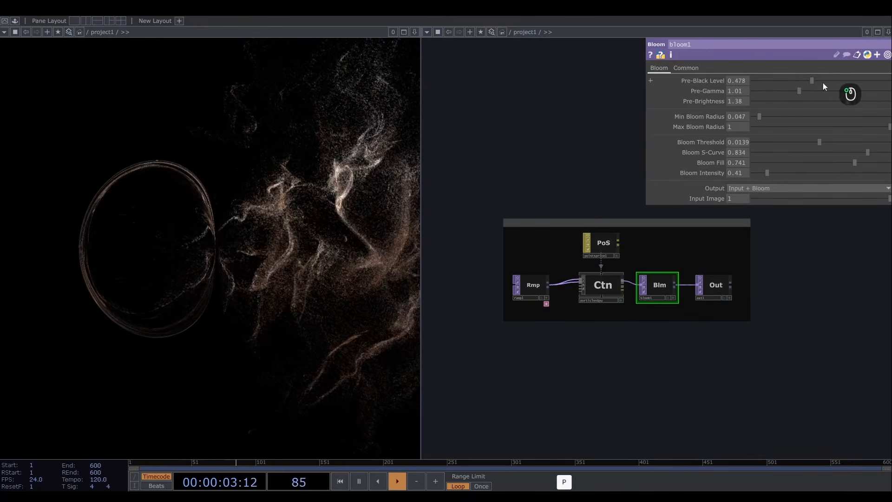
Set bloom1's Pre-Black Level to 0.068, Pre-Gamma 0.84, Min Bloom Radius 0, Max Bloom Radius 0.953, Threshold 0.0189, S-Curve 0.753, Fill 0.717, Intensity 0.75.
drag(822, 82, 793, 90)
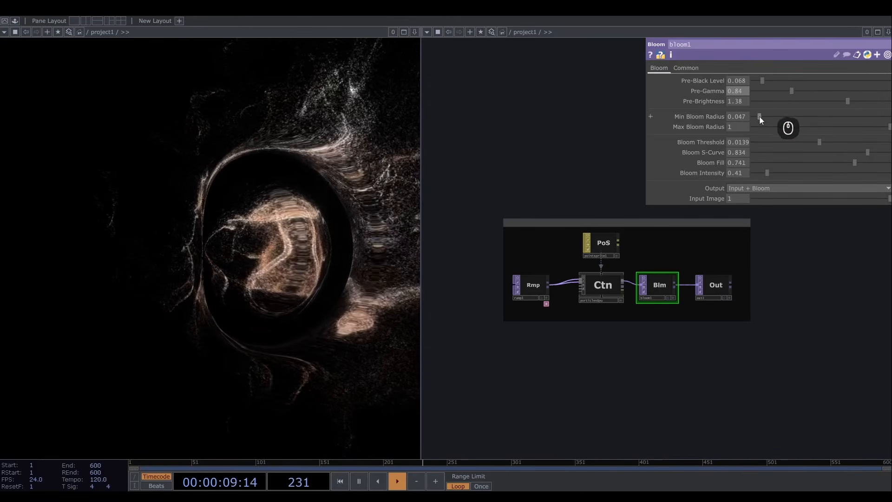
drag(748, 117, 727, 118)
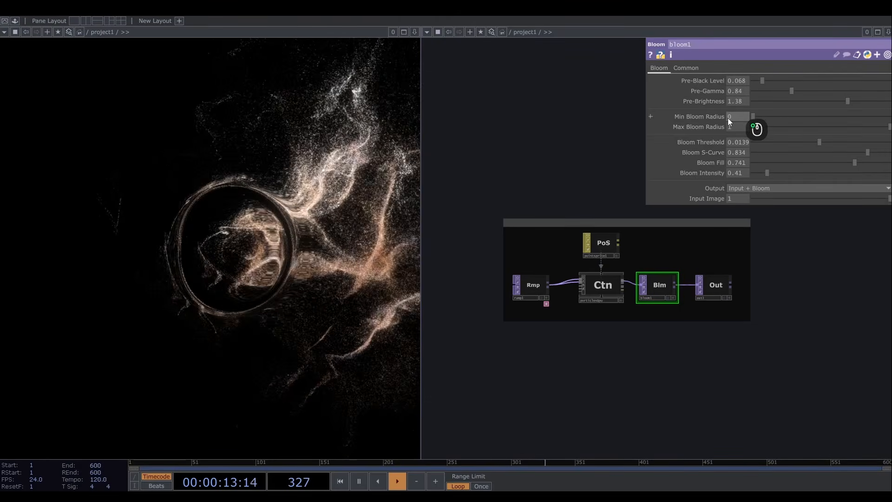
drag(882, 127, 863, 135)
drag(820, 142, 853, 162)
mouse_move(767, 173)
mouse_down()
mouse_move(822, 172)
mouse_move(780, 175)
mouse_up()
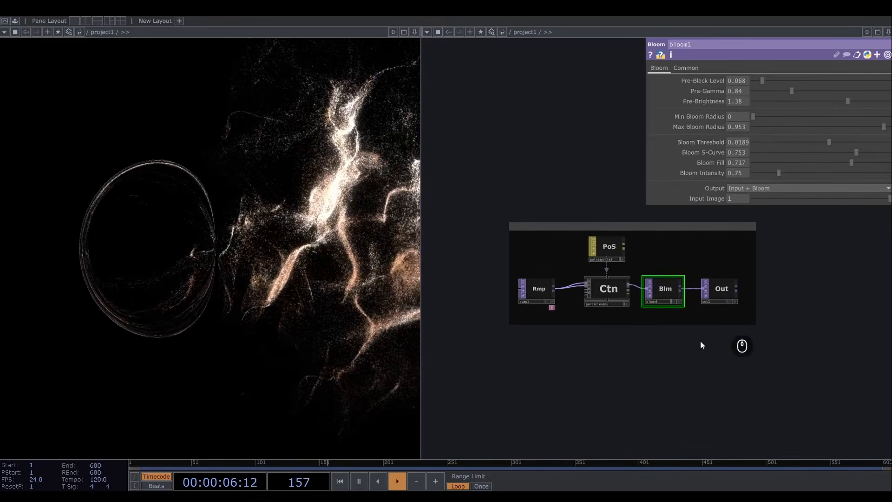
Activate the particlesGpu viewer and reframe its camera so the particles spread around the distorted lens.
drag(701, 342, 609, 369)
scroll(610, 368, up, 6)
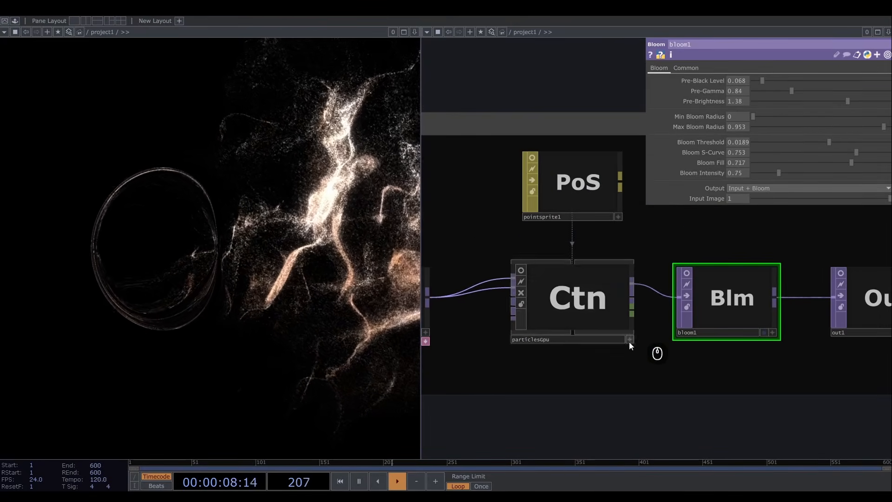
click(630, 339)
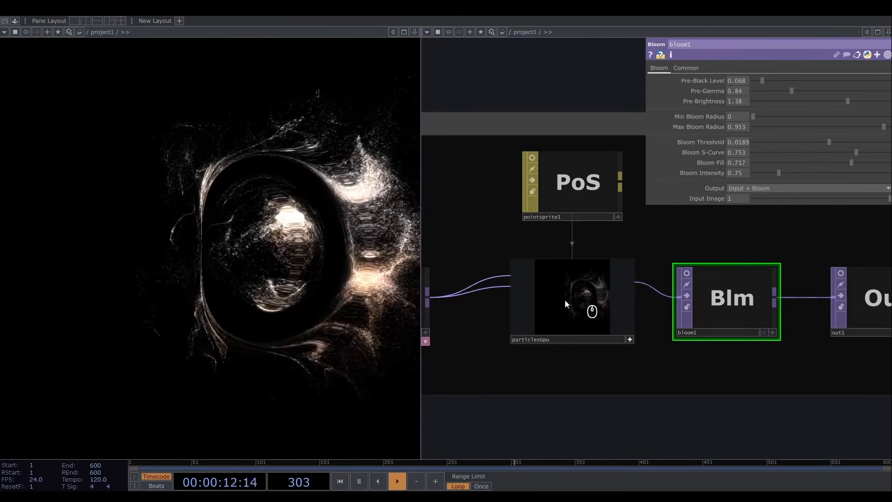
click(564, 300)
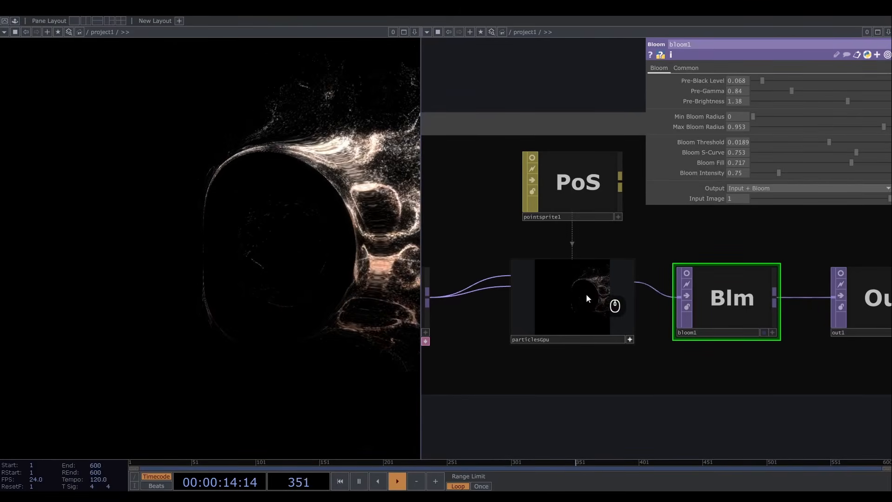
scroll(575, 293, up, 2)
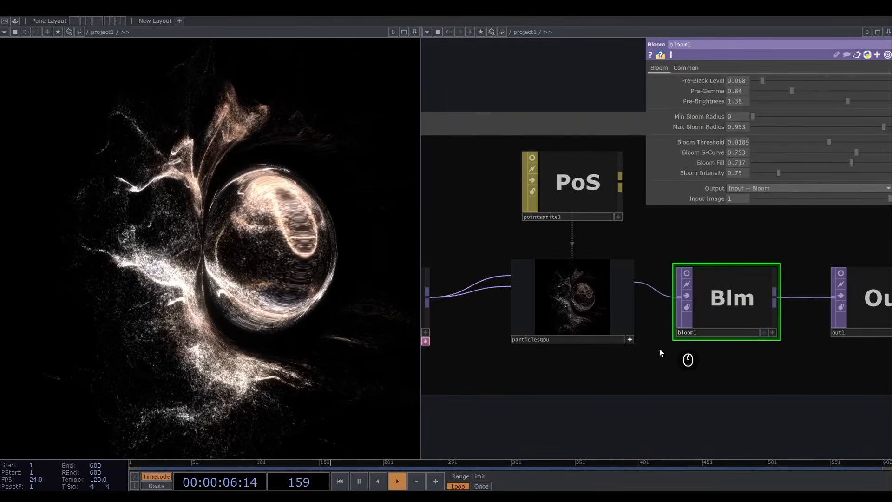
Set bloom1's Pre-Black Level to 0.142, Pre-Gamma 0.98, Pre-Brightness 0.96, Min Radius 0.322, Max Radius 0.8, Threshold 0.0213, S-Curve 0.688, Fill 0.626, Intensity 2.12.
drag(763, 82, 813, 107)
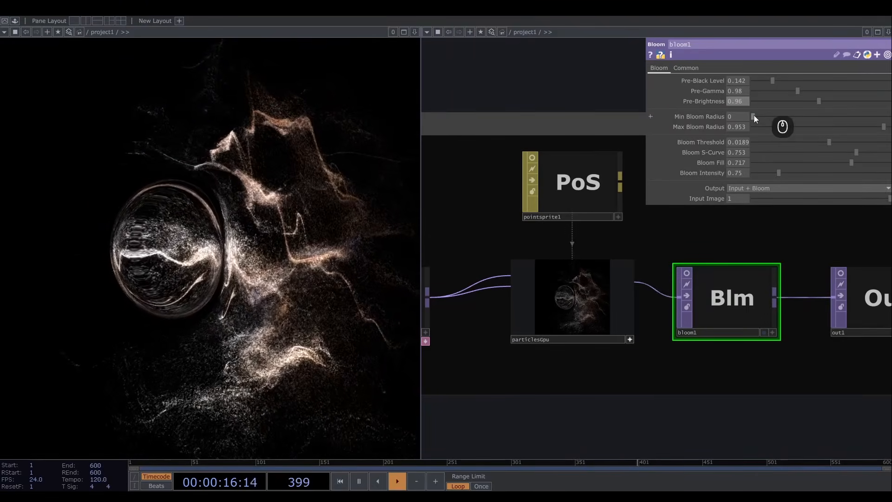
drag(753, 116, 796, 122)
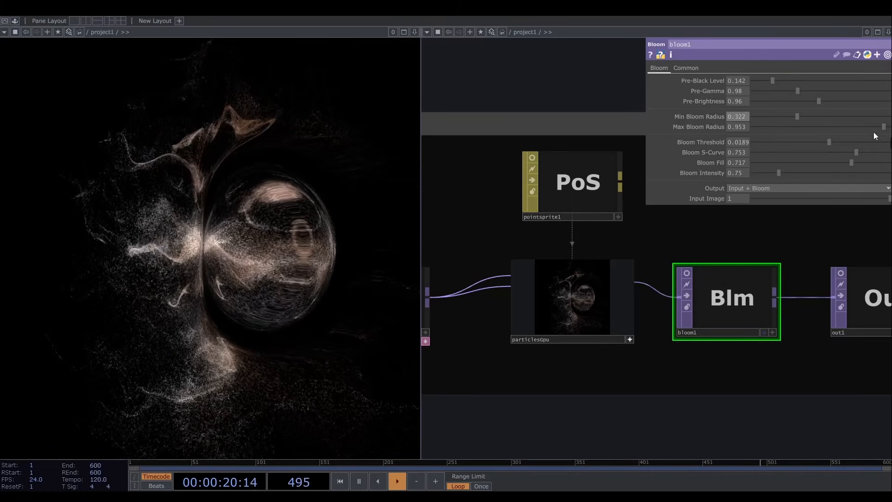
drag(866, 126, 809, 165)
drag(876, 171, 839, 175)
drag(780, 173, 827, 175)
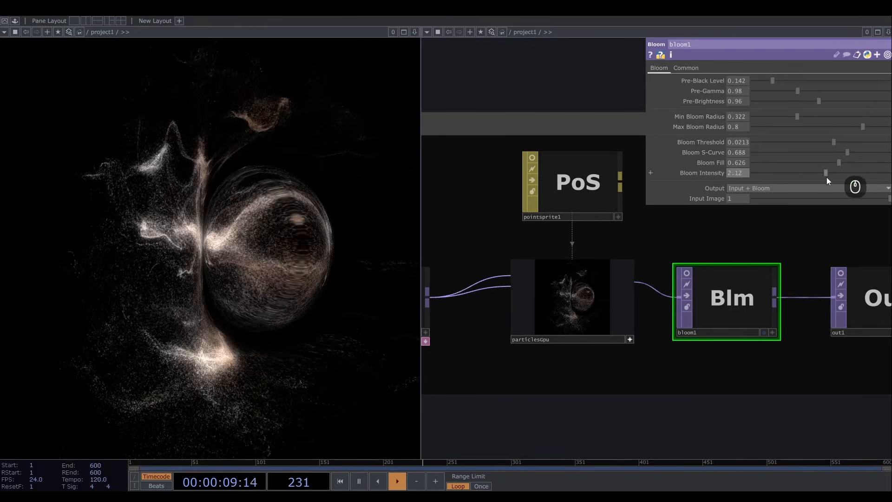
Hide bloom1's parameters and deactivate the particlesGpu viewer, keeping the whole project1 network in view.
scroll(584, 361, down, 3)
scroll(648, 393, down, 2)
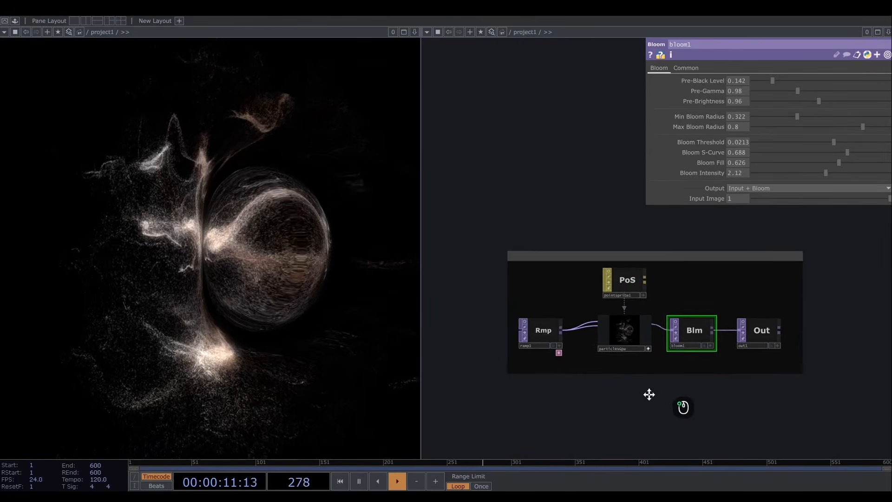
key(p)
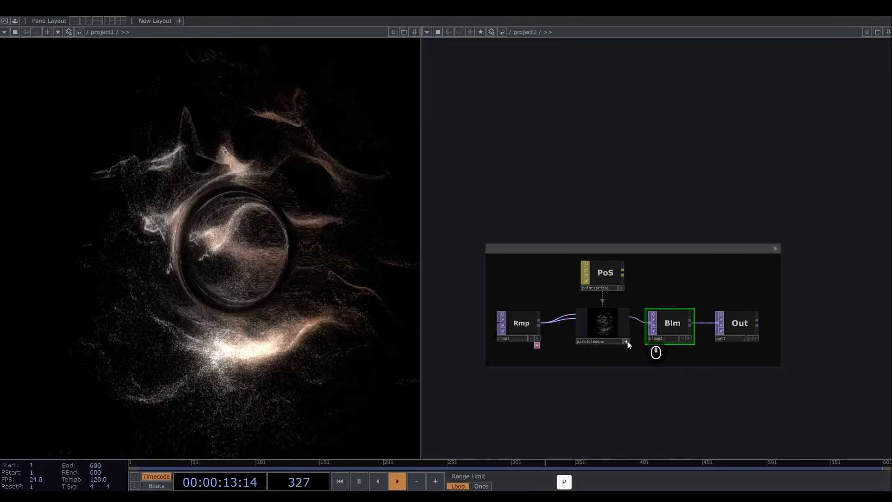
click(626, 341)
scroll(792, 285, down, 1)
scroll(793, 285, down, 2)
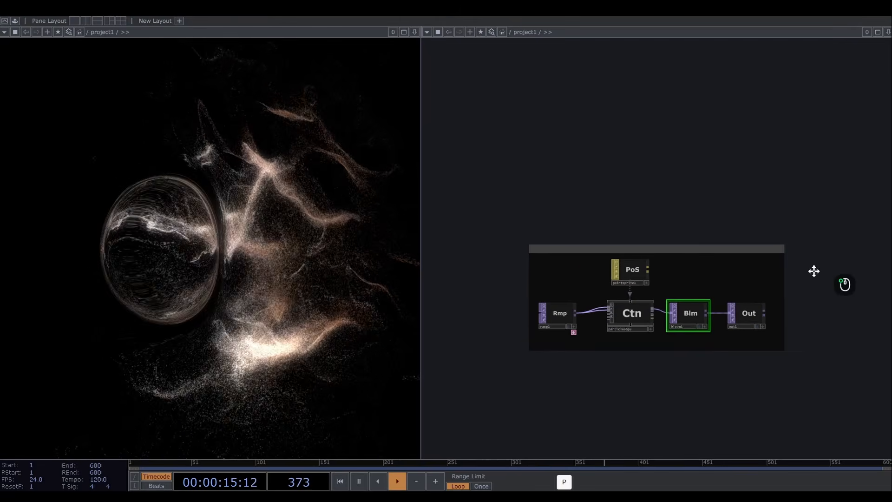